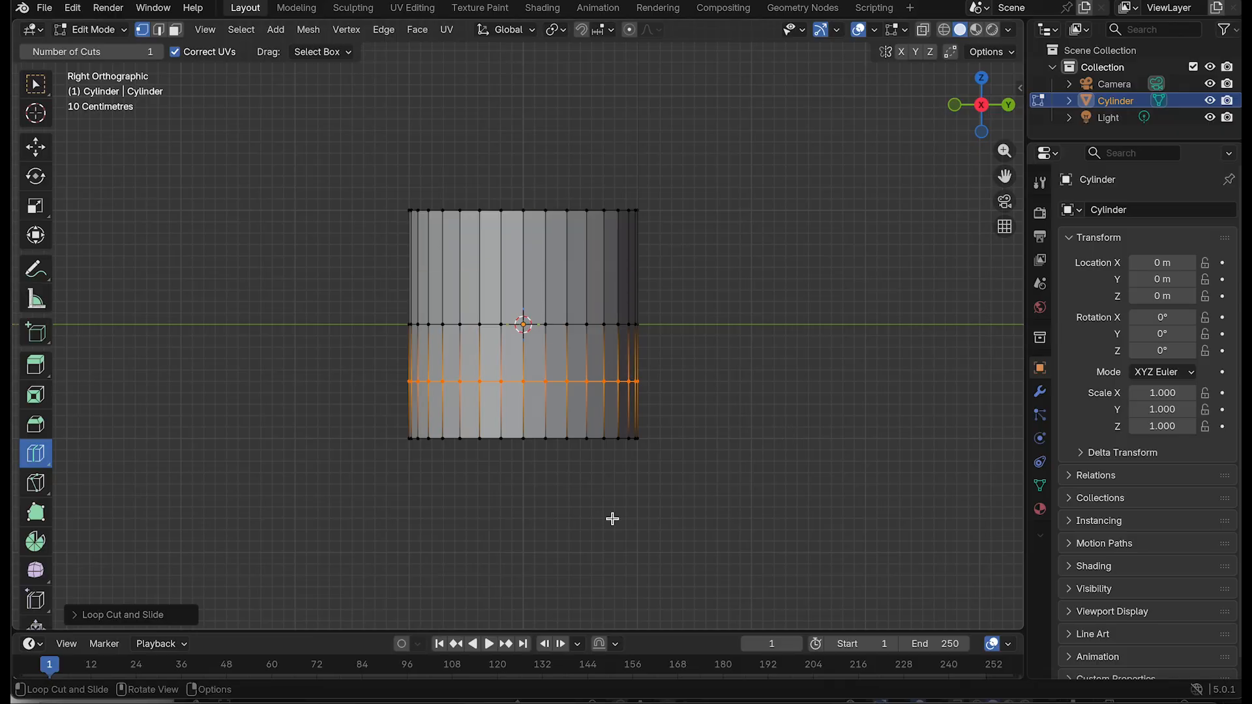
Step: Select the cylinder's bottom band in wireframe display and edge selection mode, and scale it inward to narrow the base
scroll(757, 279, up, 1)
click(944, 29)
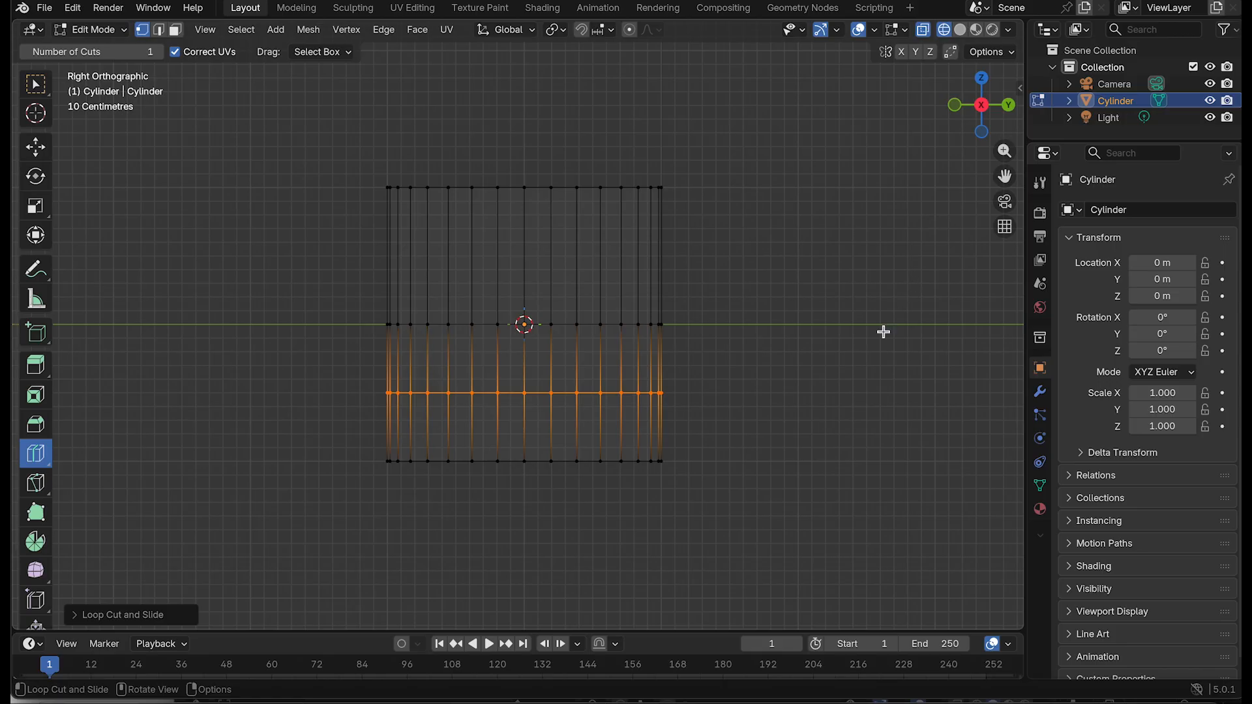
drag(374, 388, 684, 510)
click(158, 29)
drag(373, 401, 743, 512)
drag(353, 382, 438, 410)
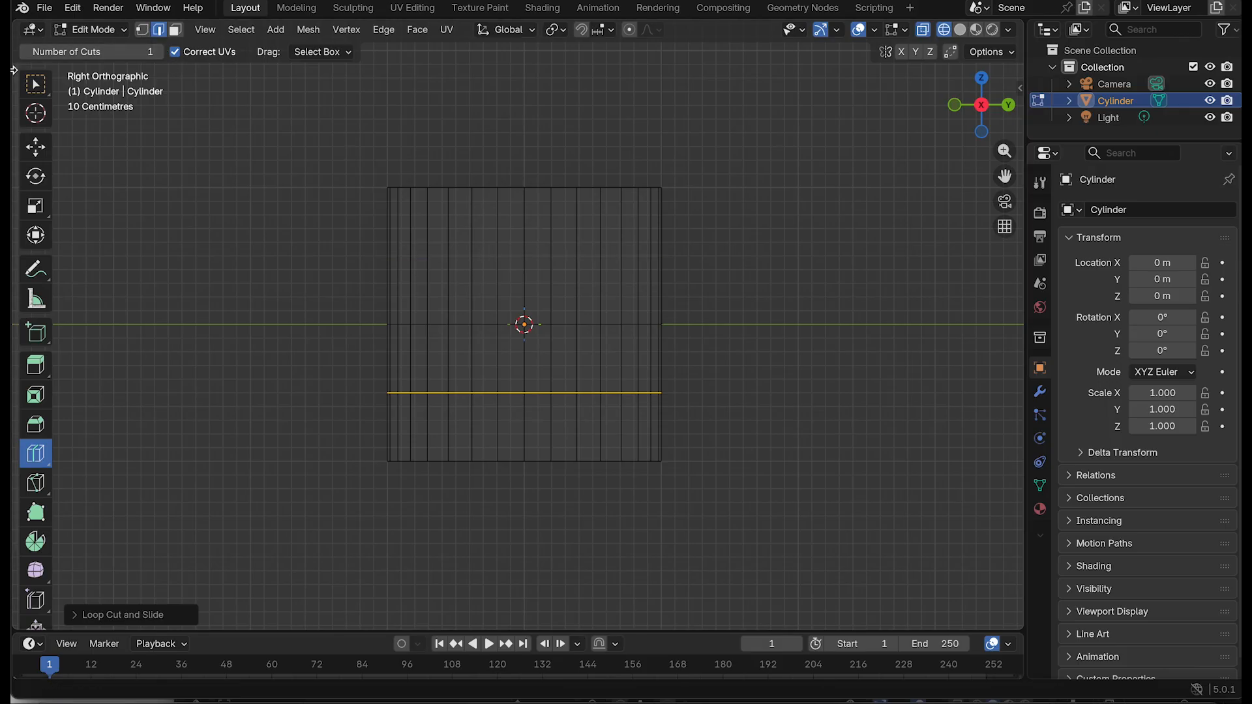
key(w)
drag(323, 375, 746, 461)
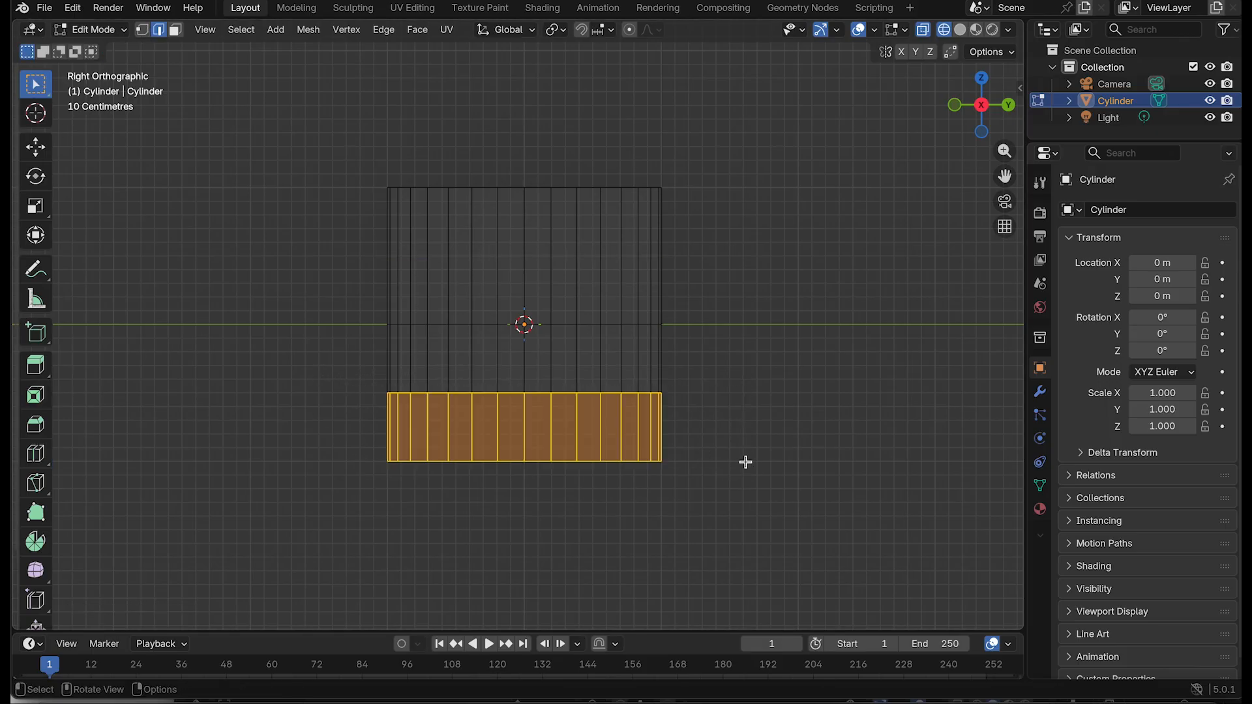
key(s)
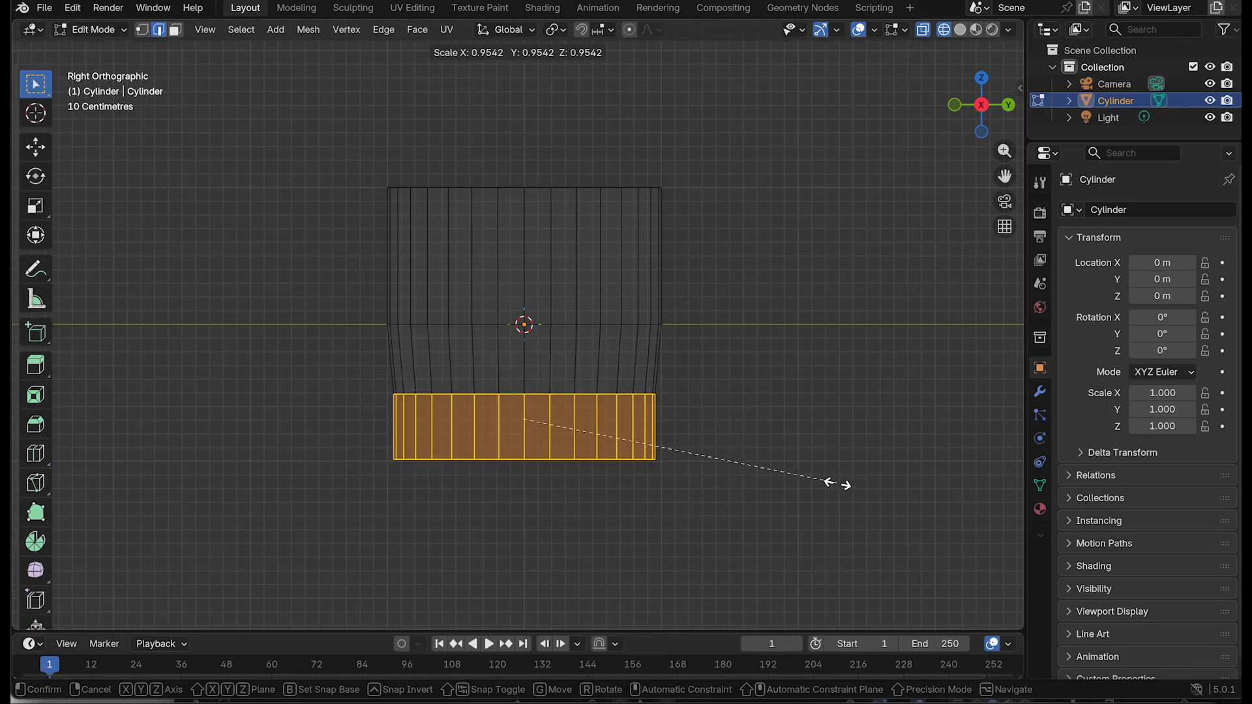
click(717, 488)
Step: Extrude the narrowed bottom band downward to lengthen the cylinder's base, and deselect it
key(e)
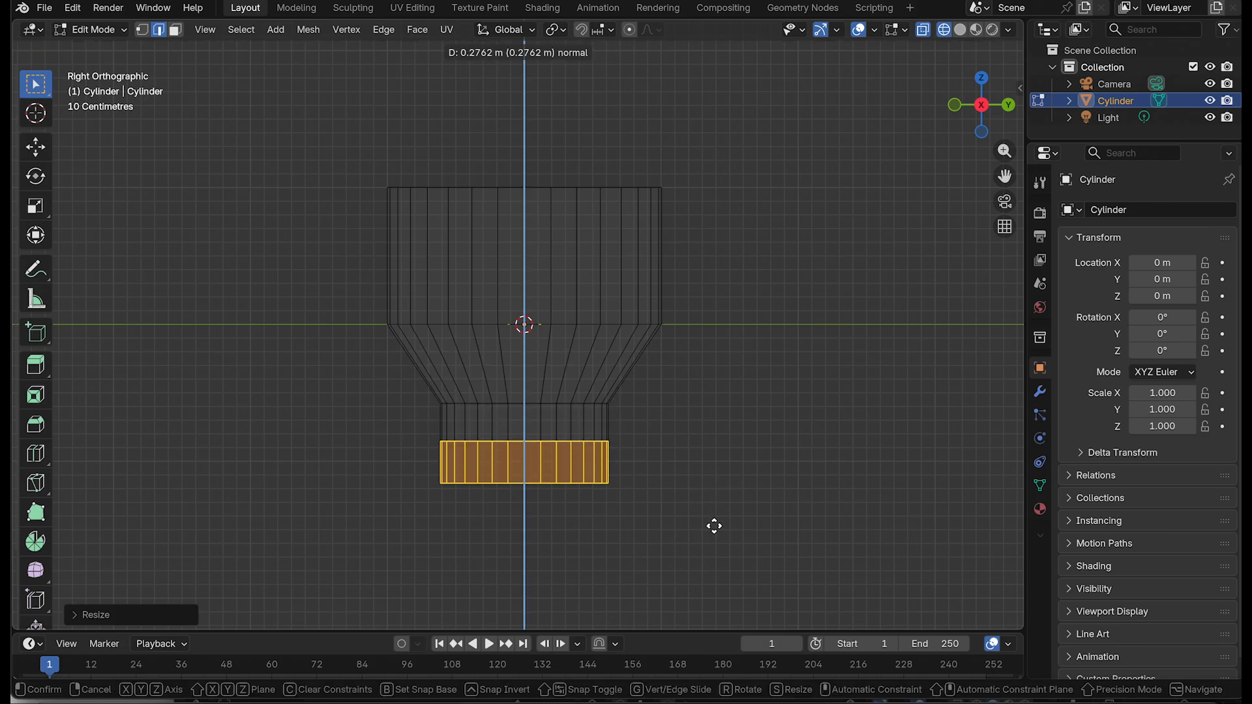
click(712, 544)
click(792, 466)
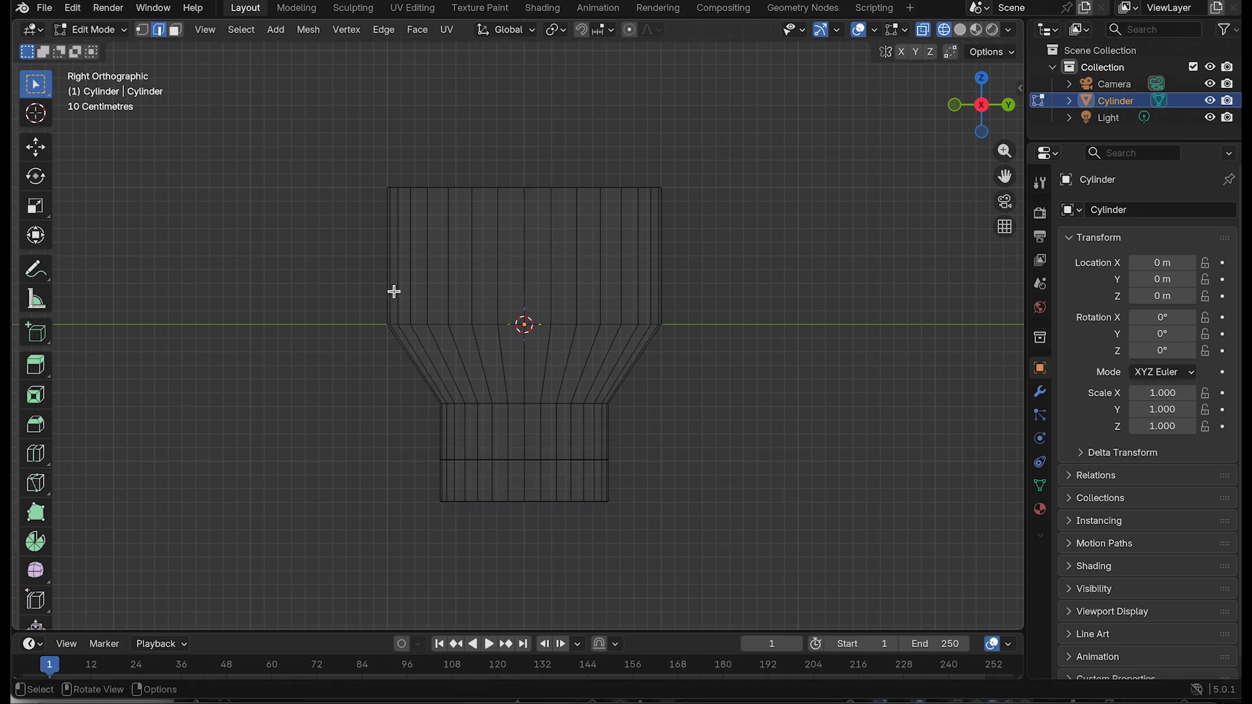
Step: Select the ring of sloped edges between the wide body and the narrow base, and scale it up to bulge the middle
drag(367, 308, 659, 362)
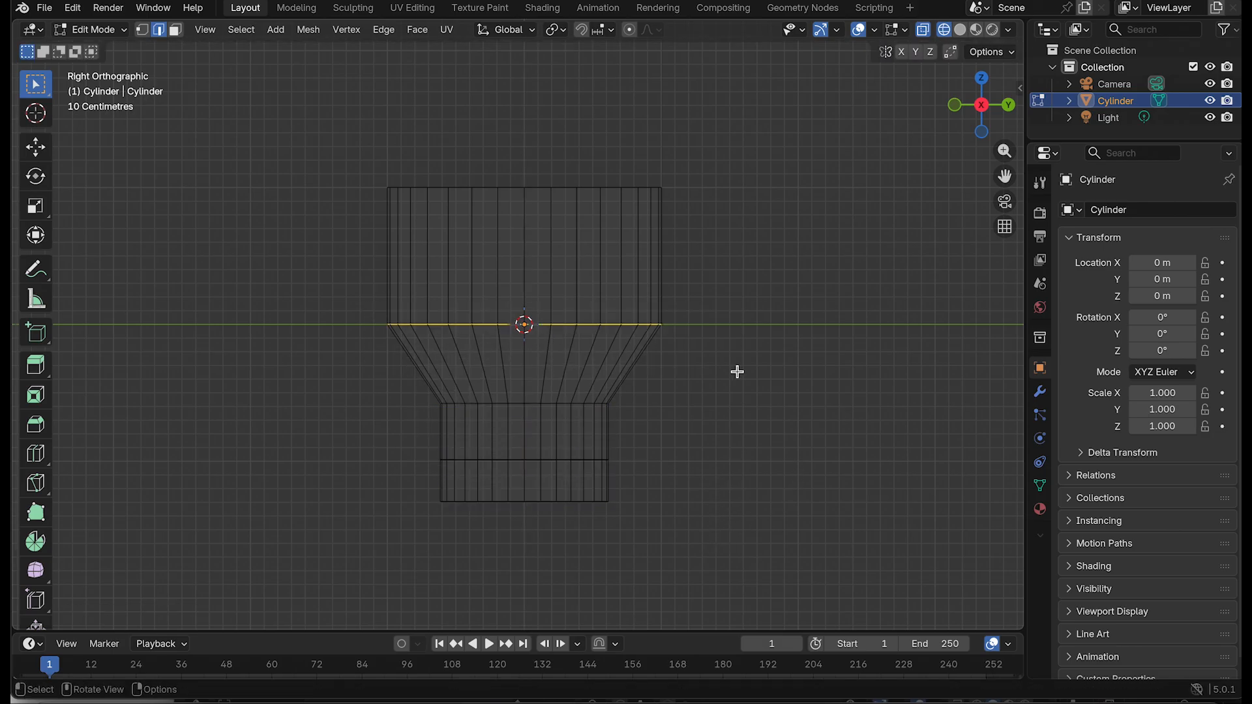
ctrl+alt+click(413, 357)
key(s)
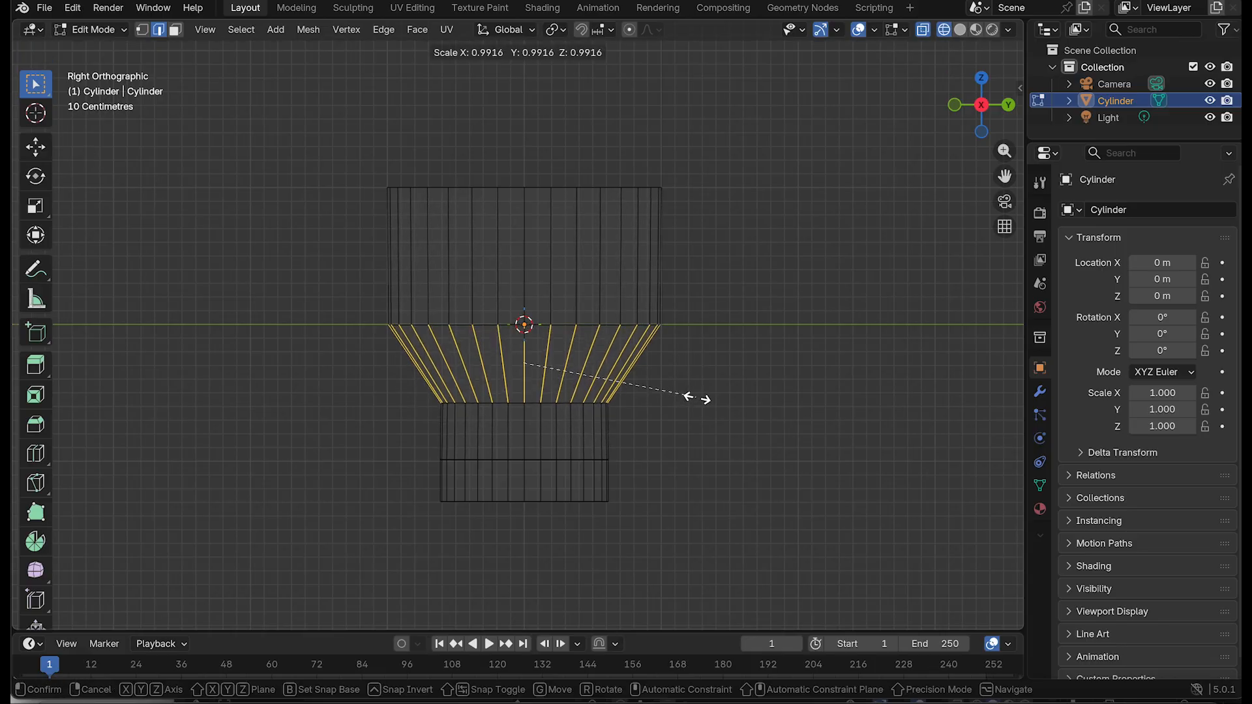
click(729, 400)
click(793, 418)
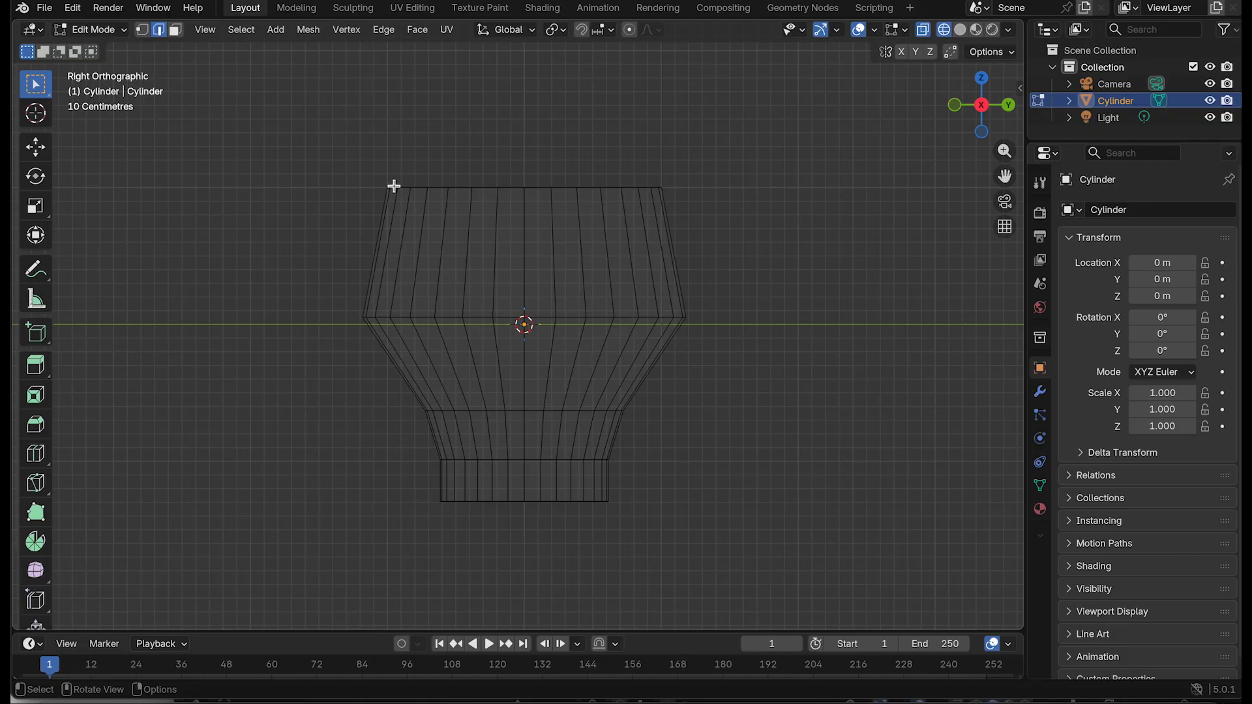
Step: Select the faces of the cylinder's upper band and extrude them straight up to make the body taller
drag(376, 176, 753, 276)
drag(204, 183, 680, 280)
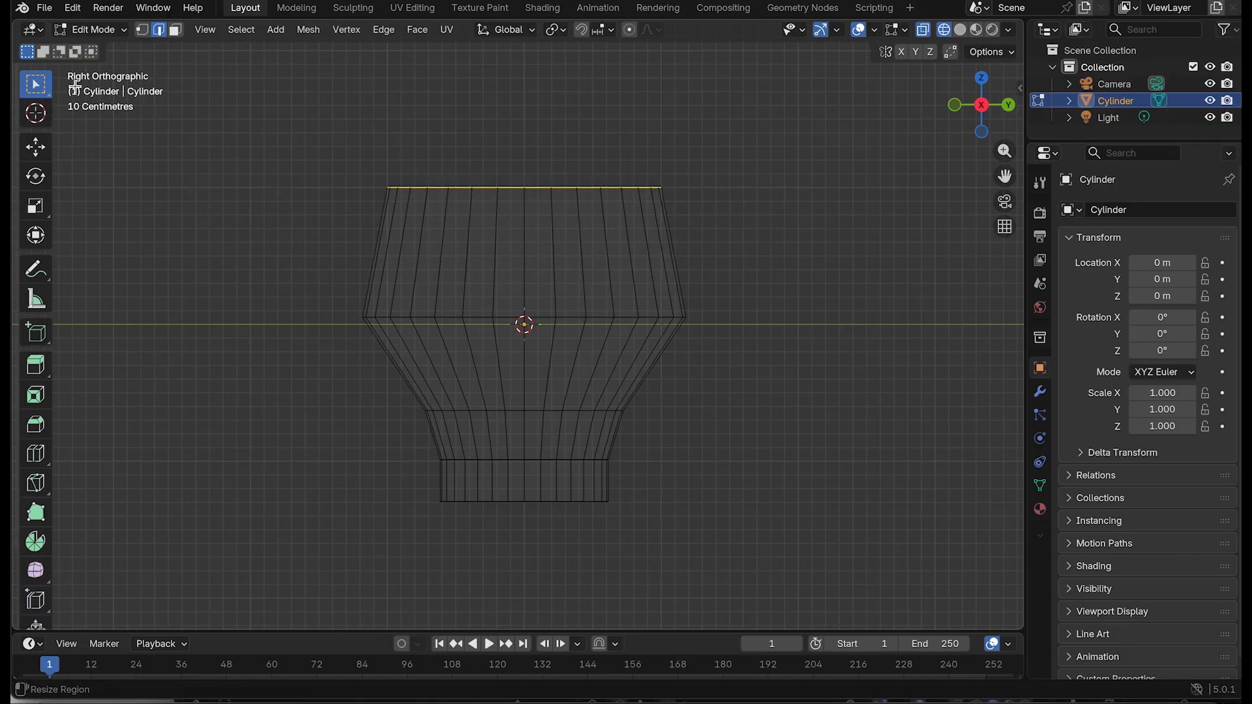
key(3)
drag(338, 170, 743, 280)
key(e)
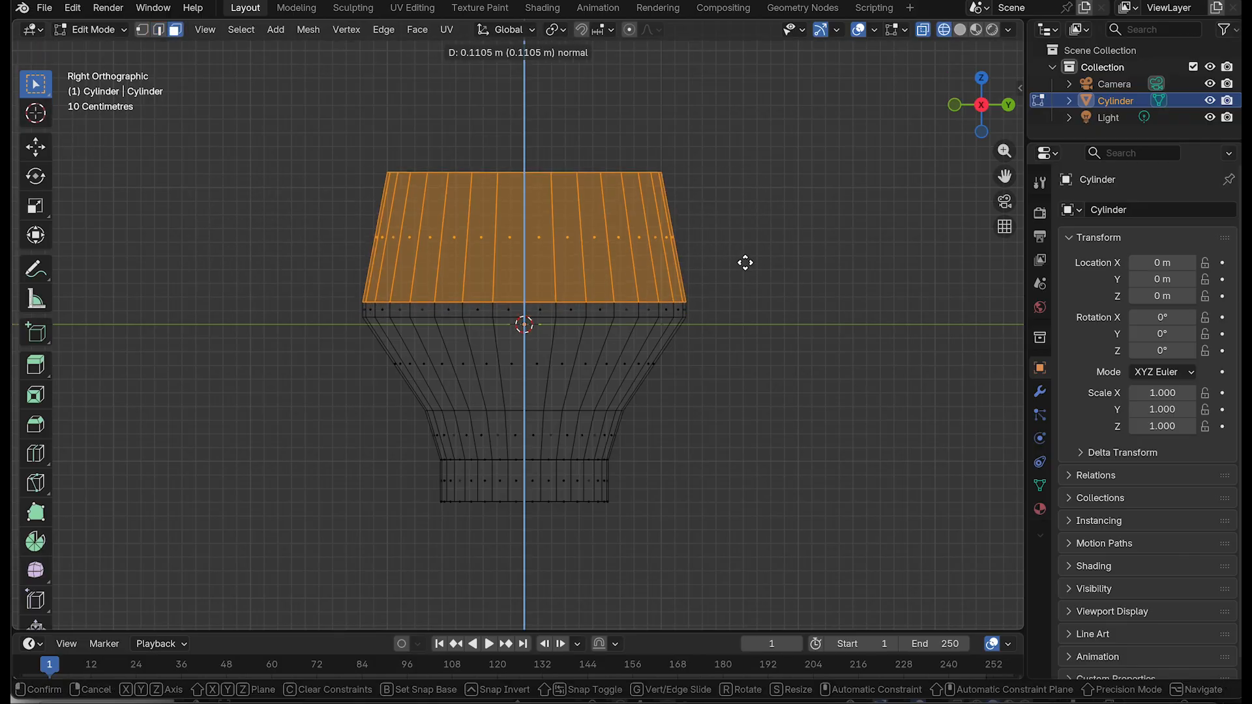
click(750, 207)
click(828, 230)
scroll(698, 341, down, 1)
scroll(670, 333, down, 1)
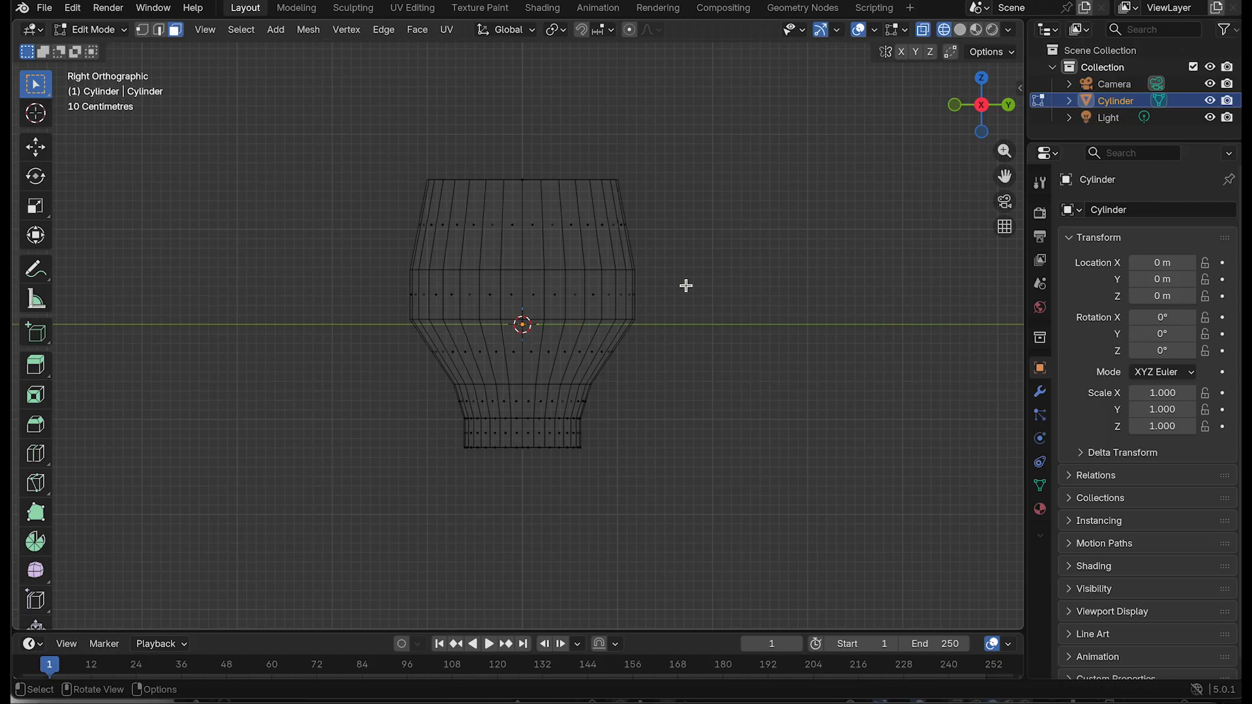
Step: Return to Object Mode with solid shading, deselect the cylinder, and view it in perspective
click(91, 29)
click(107, 49)
click(960, 29)
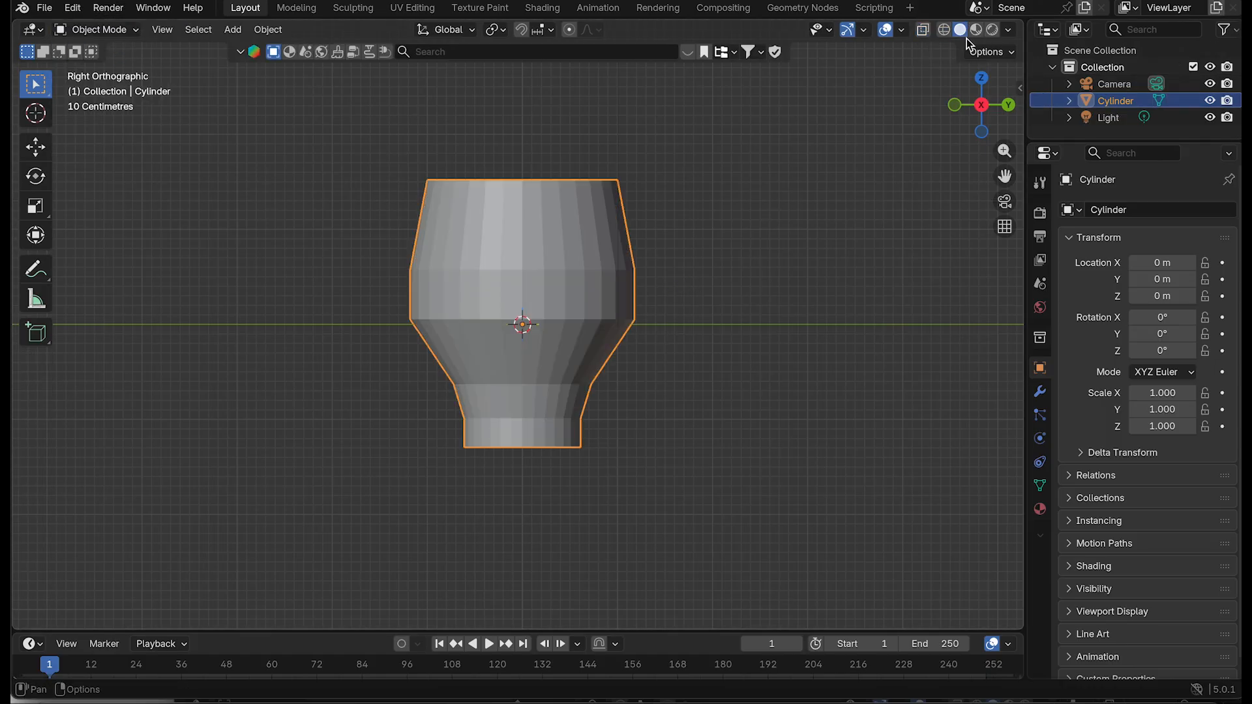
click(960, 69)
drag(957, 109, 968, 116)
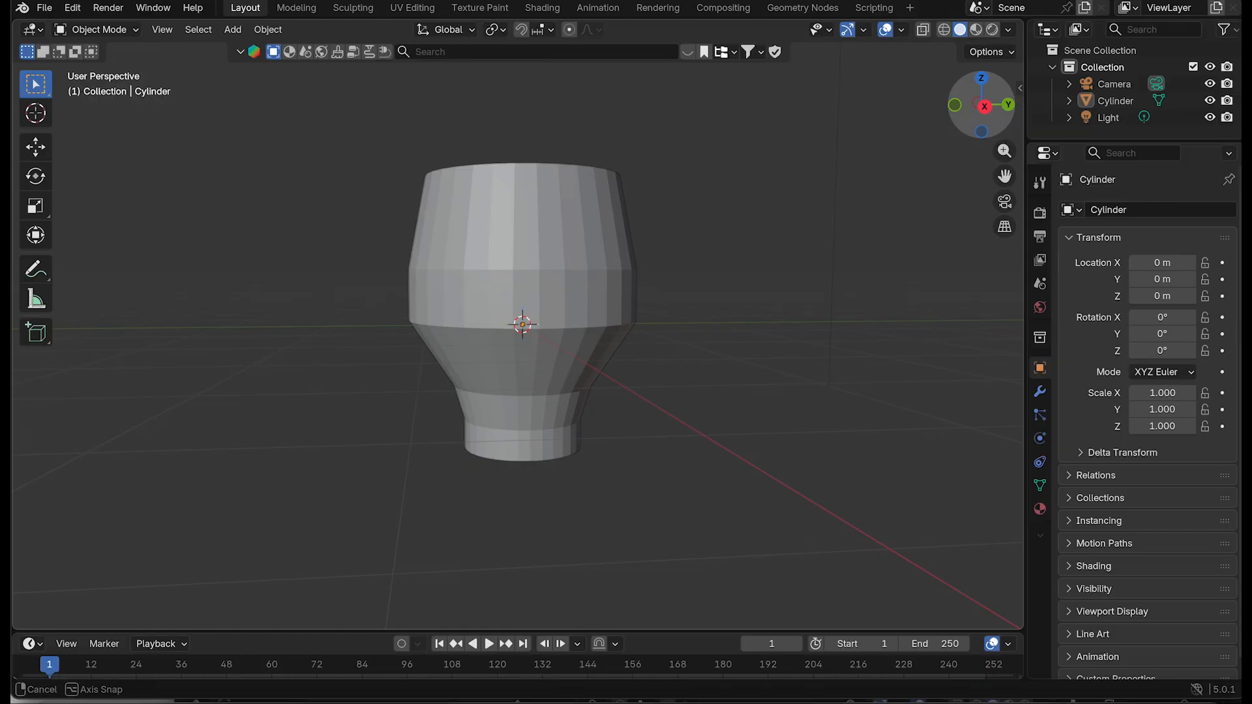
Step: Give the cylinder a new material and darken its base color to grey
click(582, 252)
click(1040, 508)
click(1167, 281)
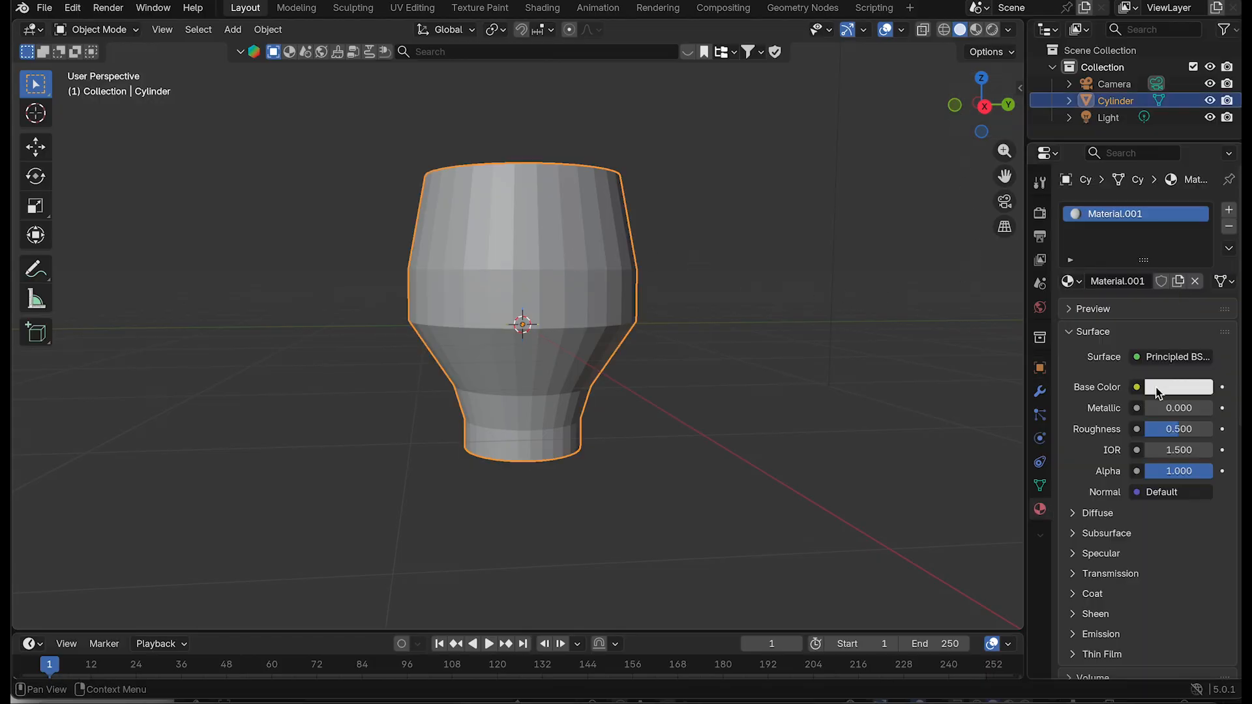
click(1158, 387)
drag(1200, 114, 1199, 174)
scroll(823, 297, down, 5)
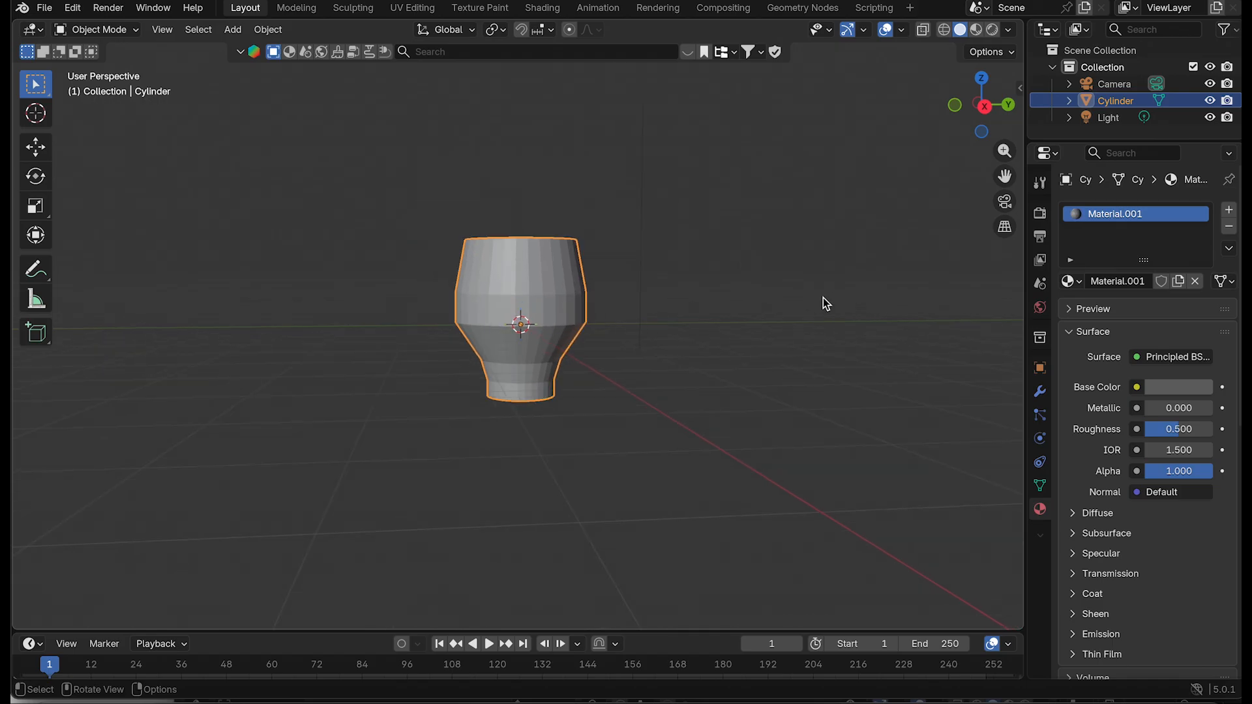
scroll(824, 297, up, 5)
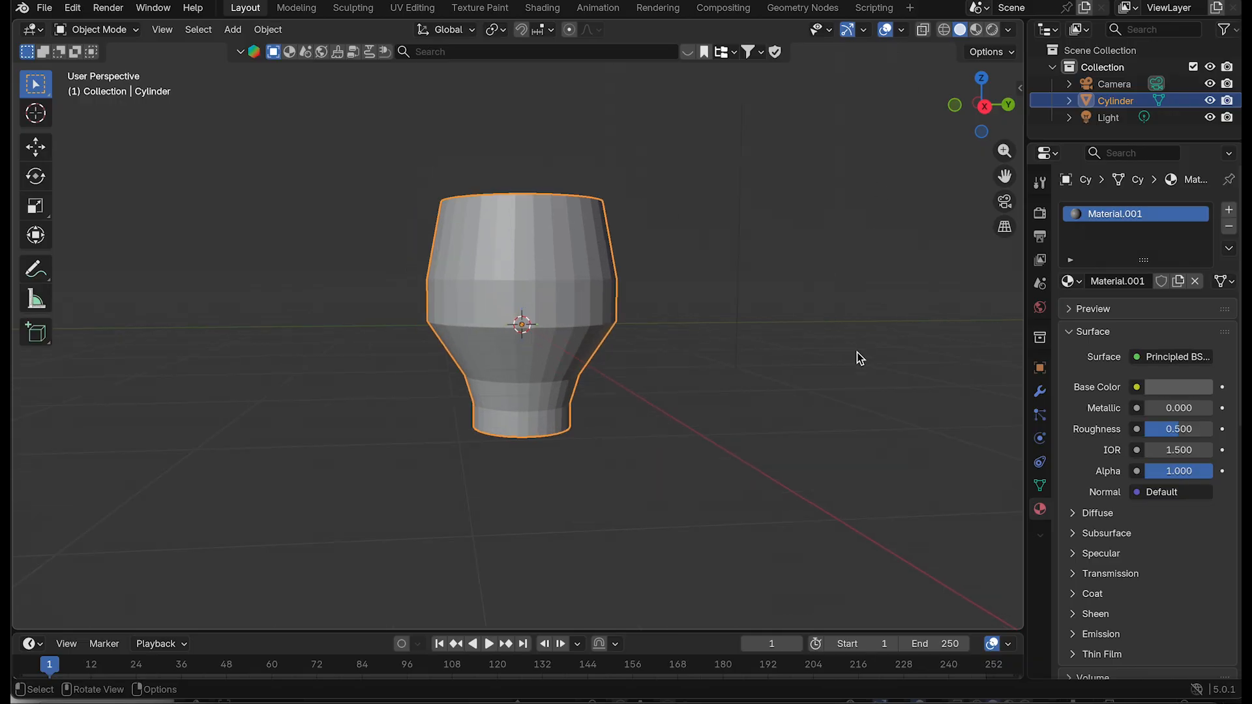
Step: Add a UV sphere mesh to the scene
middle_drag(855, 355, 898, 279)
drag(1003, 176, 1003, 232)
key(shift+a)
mouse_move(772, 301)
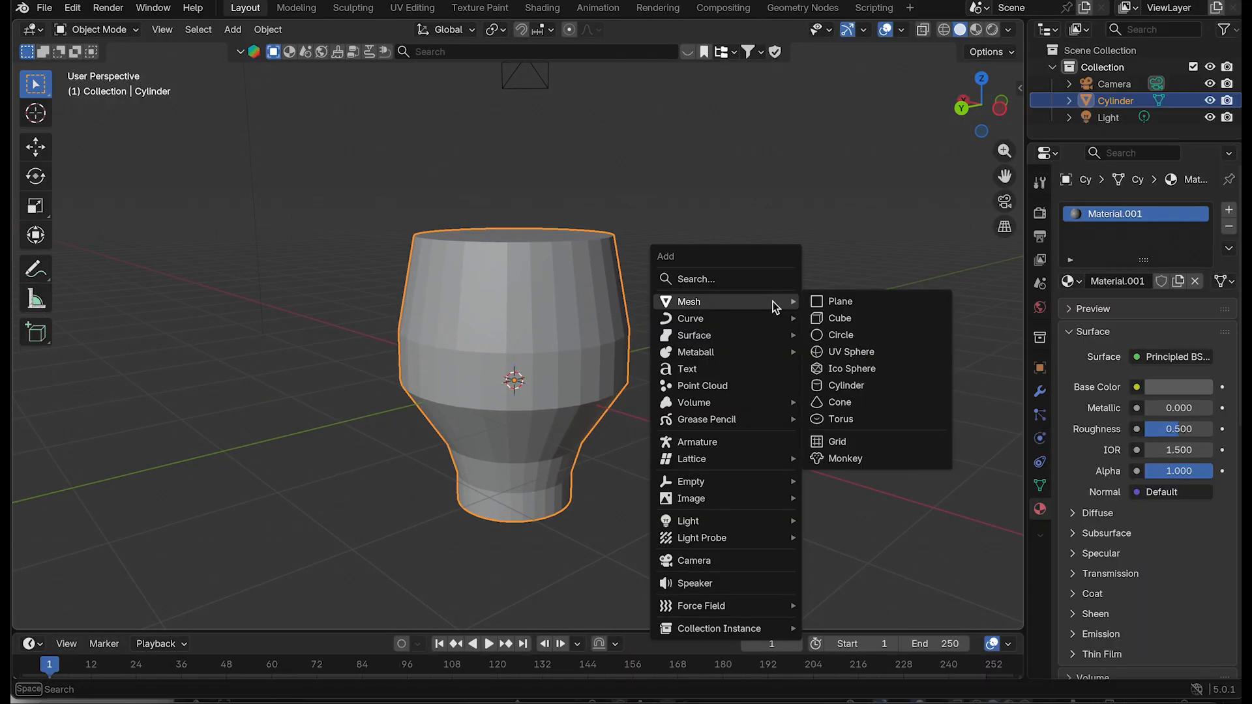
click(849, 352)
Step: Move the sphere up along Z above the cylinder and scale it up to about 1.56
click(36, 148)
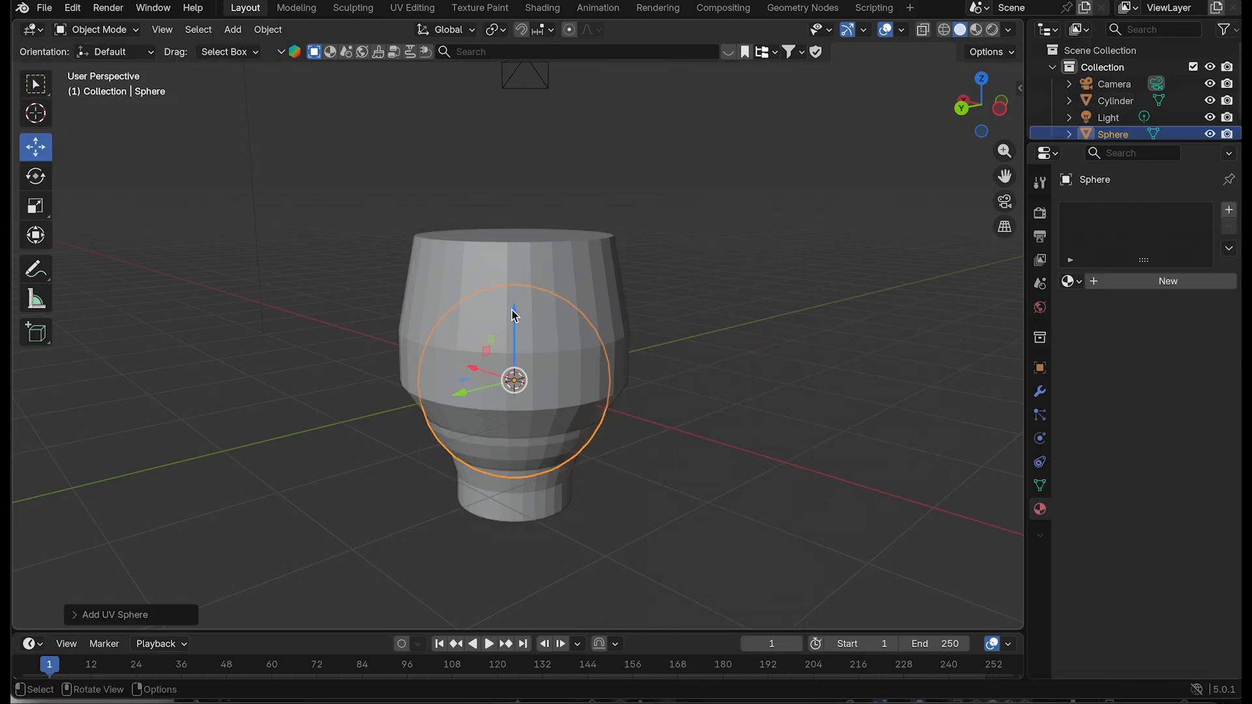
drag(515, 314, 596, 215)
scroll(668, 278, down, 2)
drag(516, 164, 517, 141)
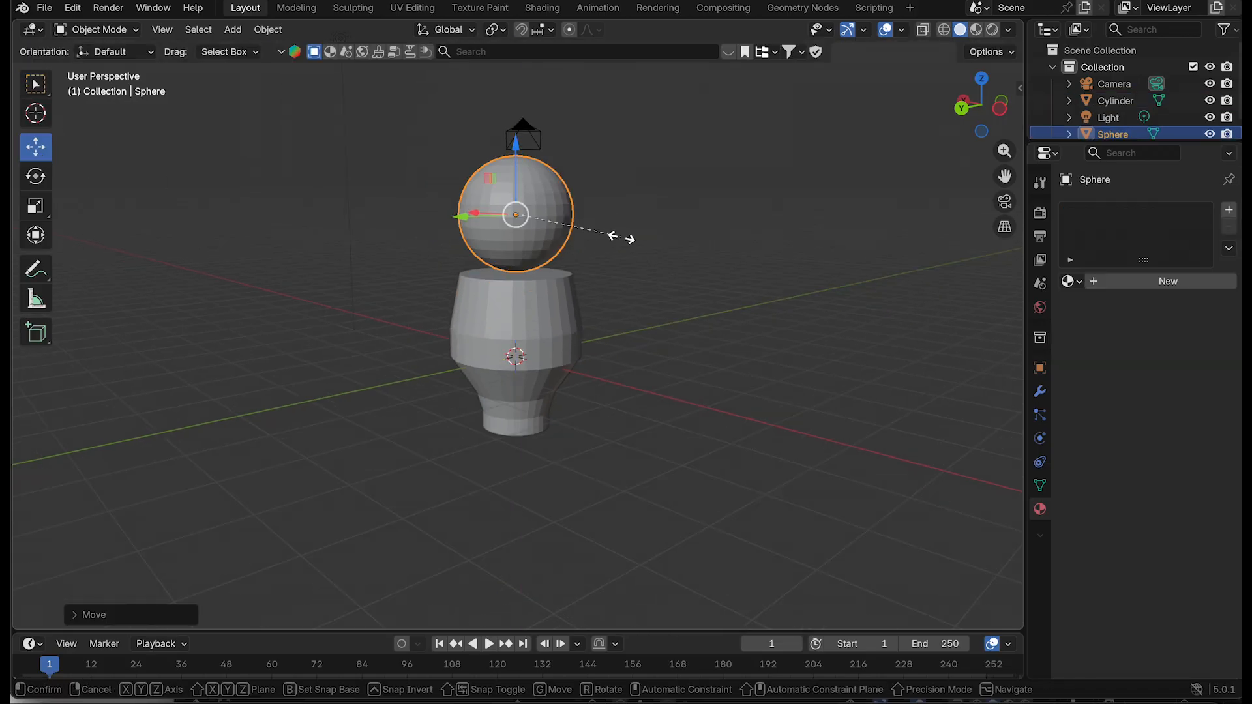
key(s)
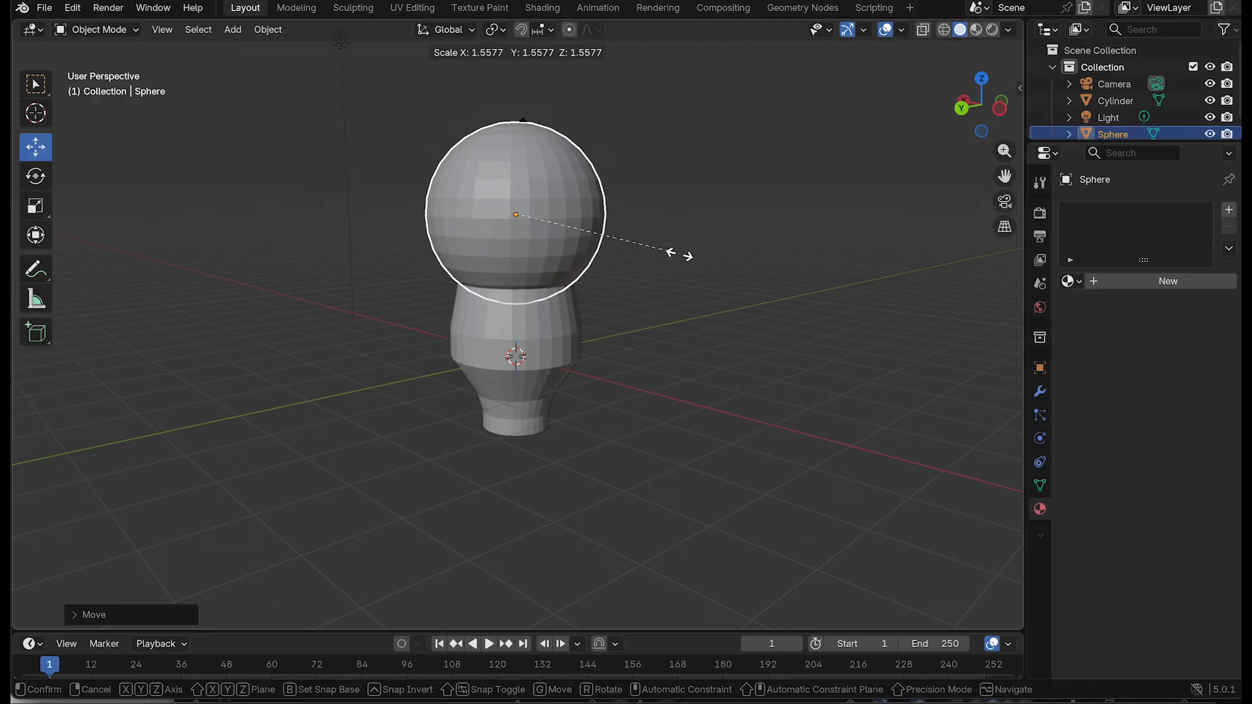
click(670, 251)
Step: Hide the cylinder and move the sphere down along Z until its underside is near the world origin
click(564, 342)
key(h)
click(575, 251)
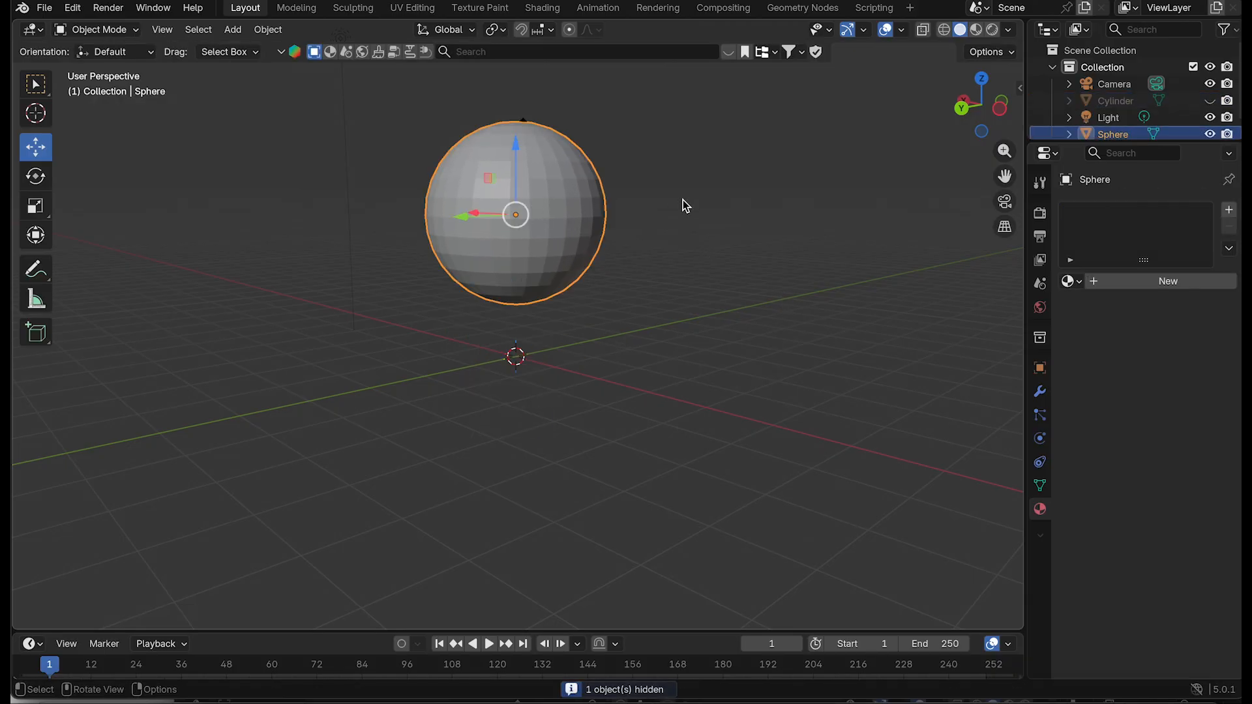
drag(516, 142, 517, 201)
click(750, 176)
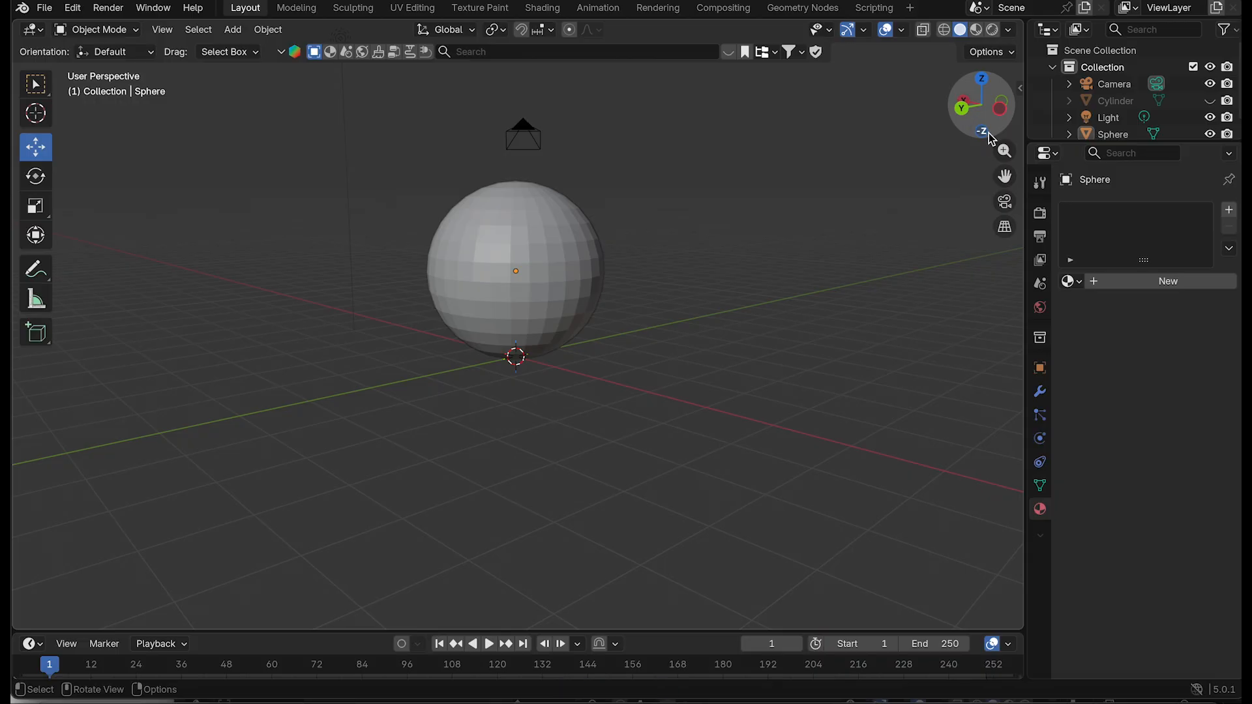
Step: Open the sphere in Edit Mode with wireframe display, clear the selection, and align to the left orthographic view
drag(985, 134, 984, 129)
scroll(844, 299, up, 3)
drag(1004, 177, 1001, 255)
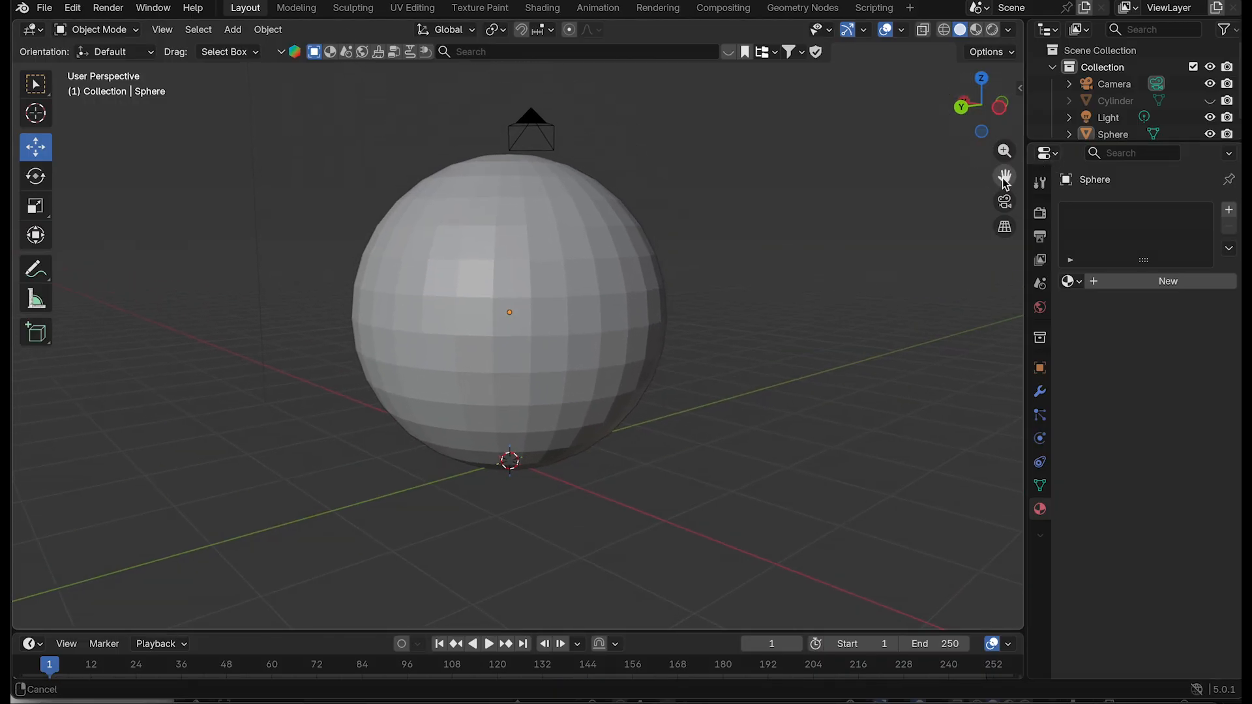
scroll(1001, 255, down, 1)
click(110, 30)
click(124, 64)
click(943, 30)
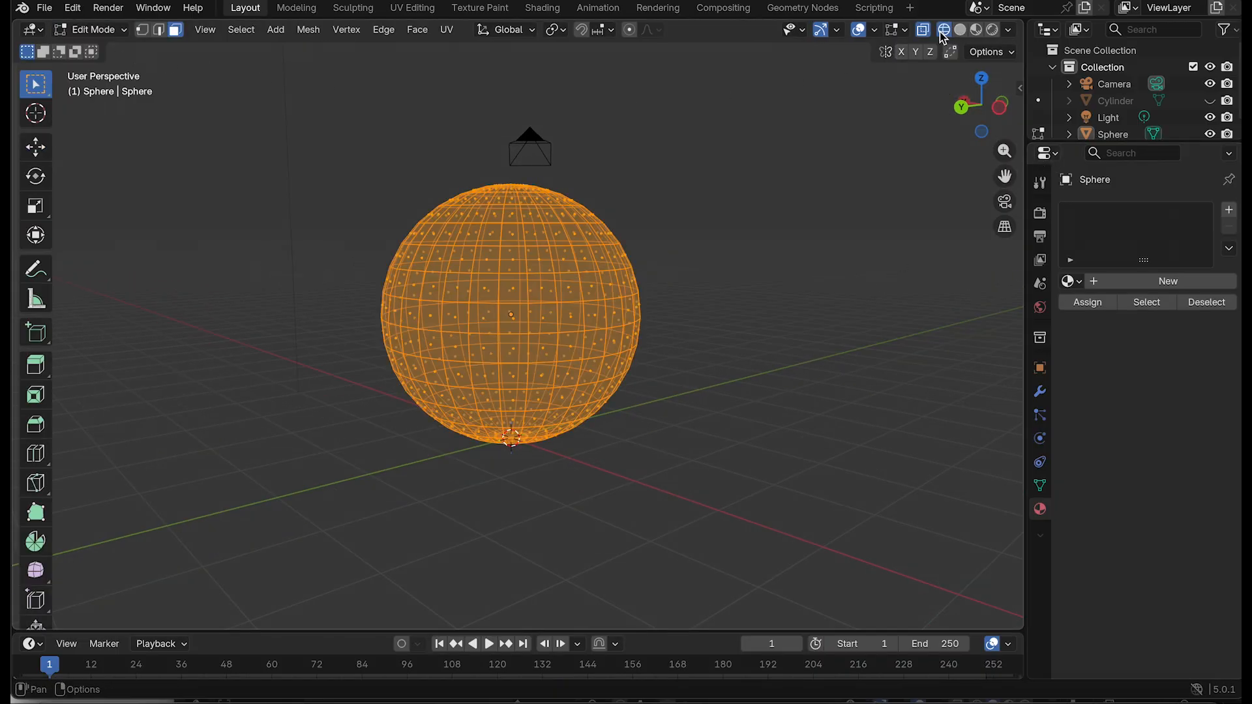
click(903, 220)
drag(971, 125, 969, 114)
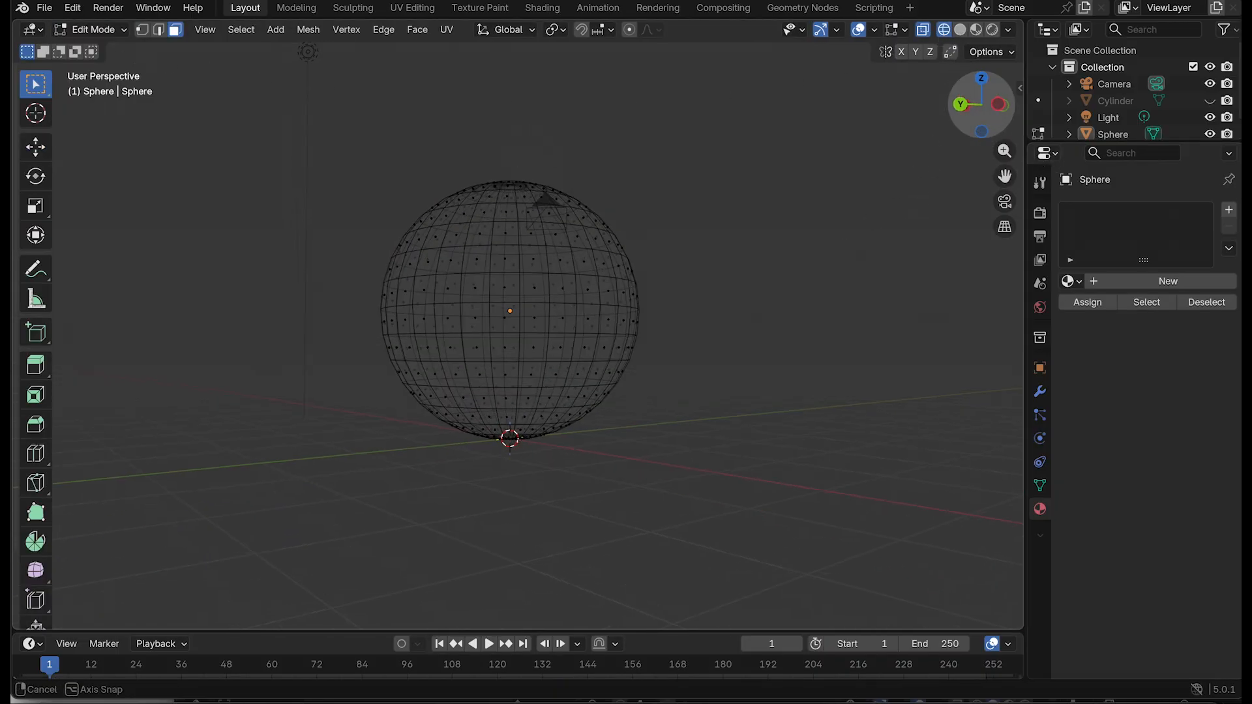
click(997, 105)
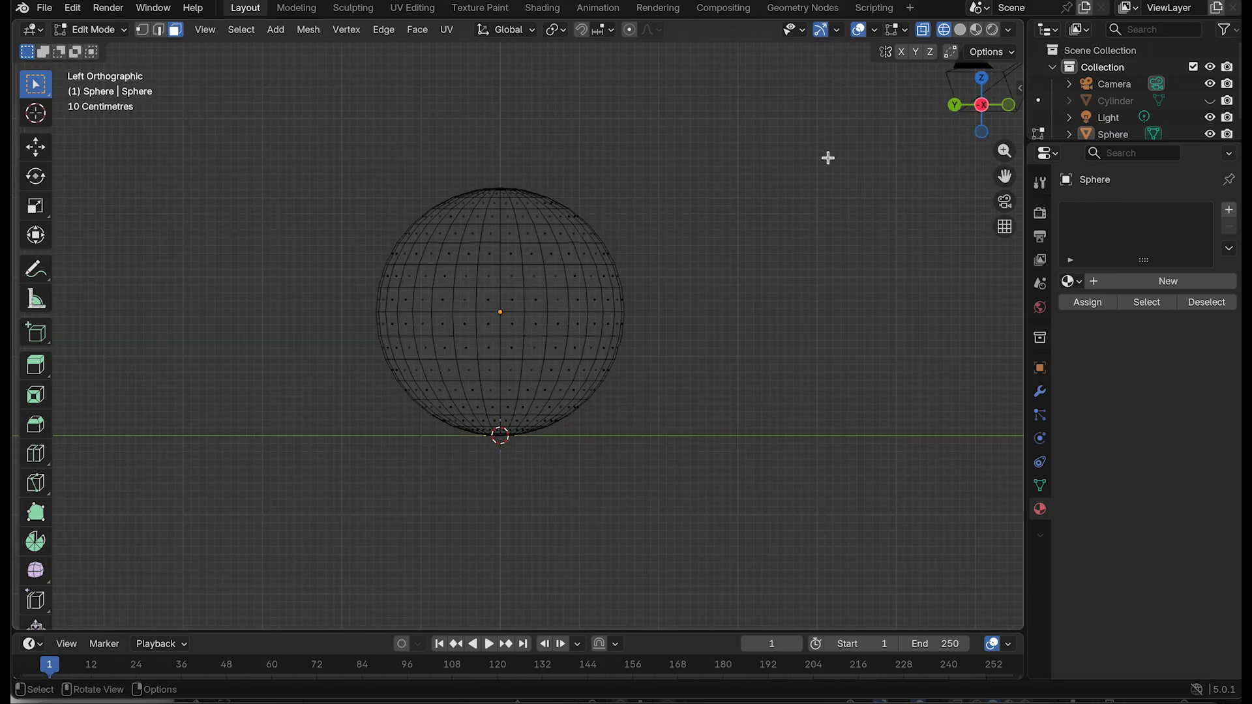
Step: Extrude the faces of the sphere's bottom cap downward about 0.4 m and scale them to about 0.73
drag(422, 402, 692, 451)
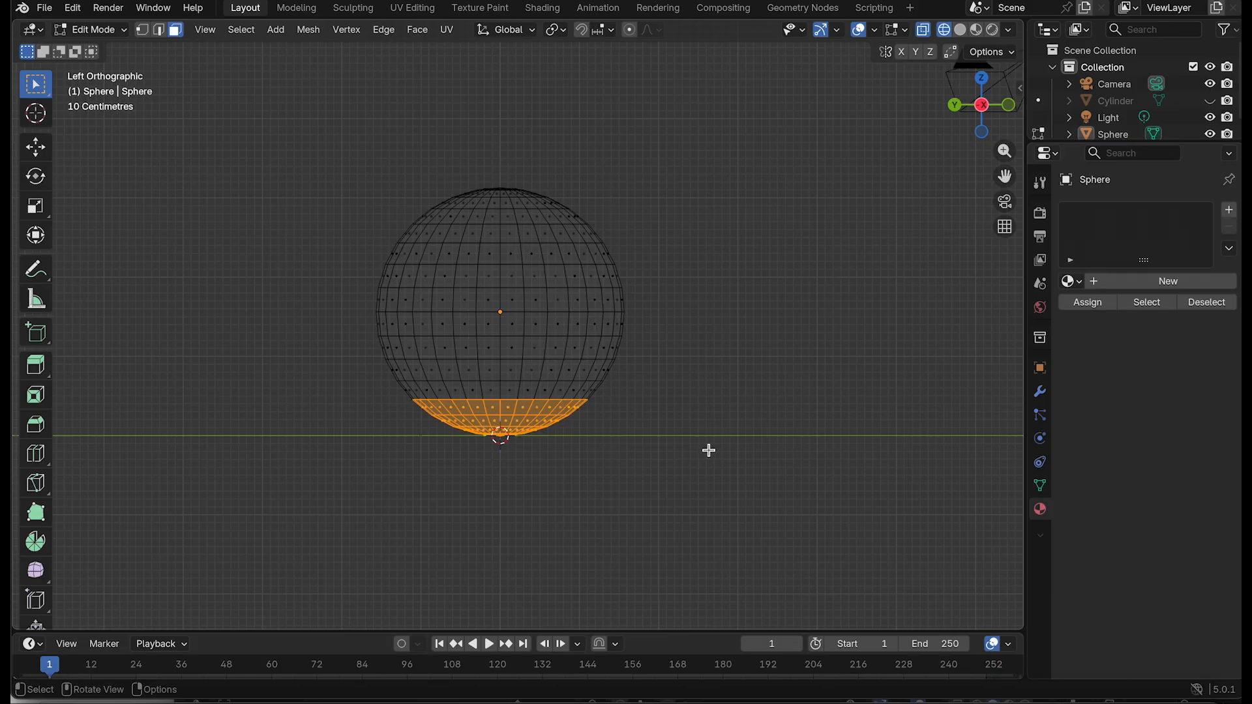
key(e)
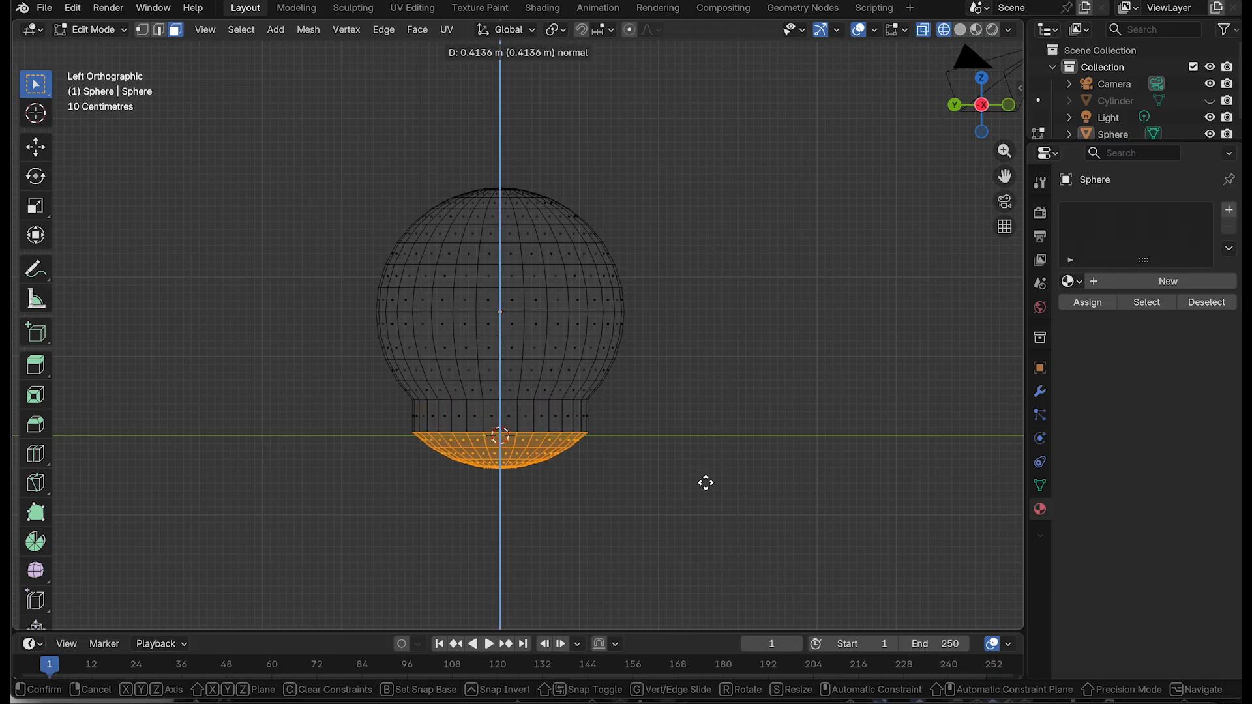
click(706, 475)
key(s)
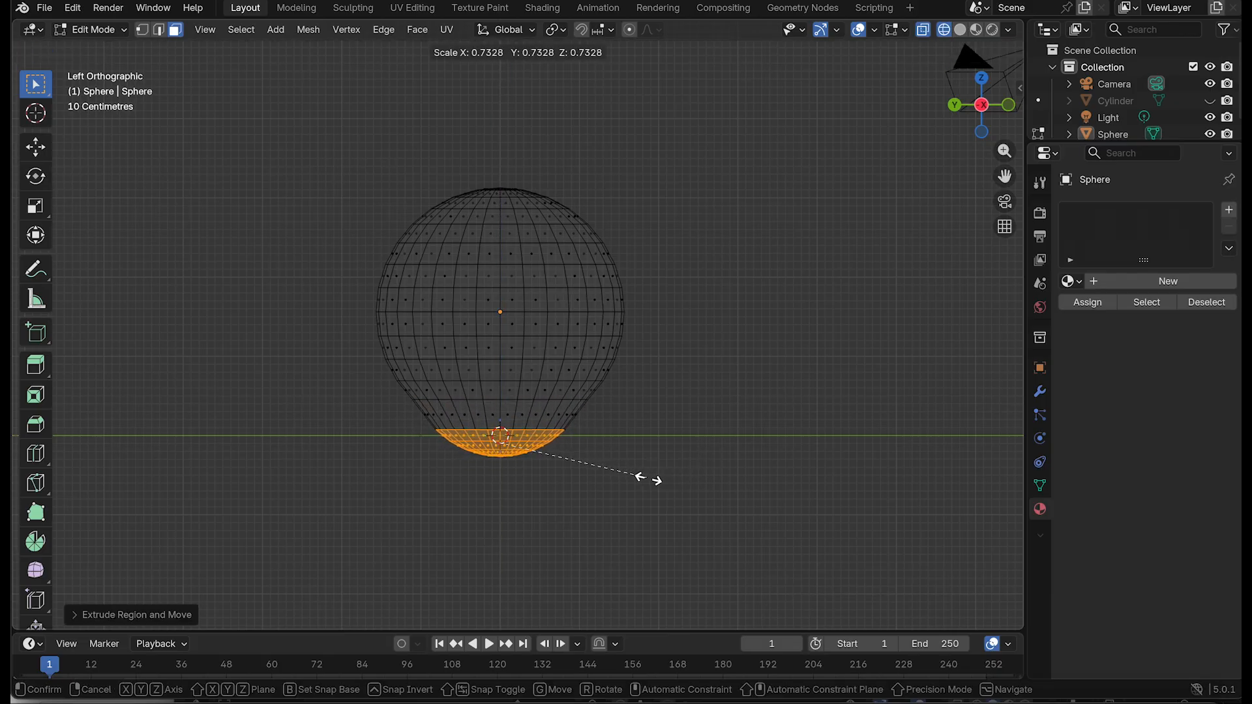
click(648, 480)
Step: Extrude the lowest cap faces slightly further down, scale them to about 0.56, and deselect them
key(e)
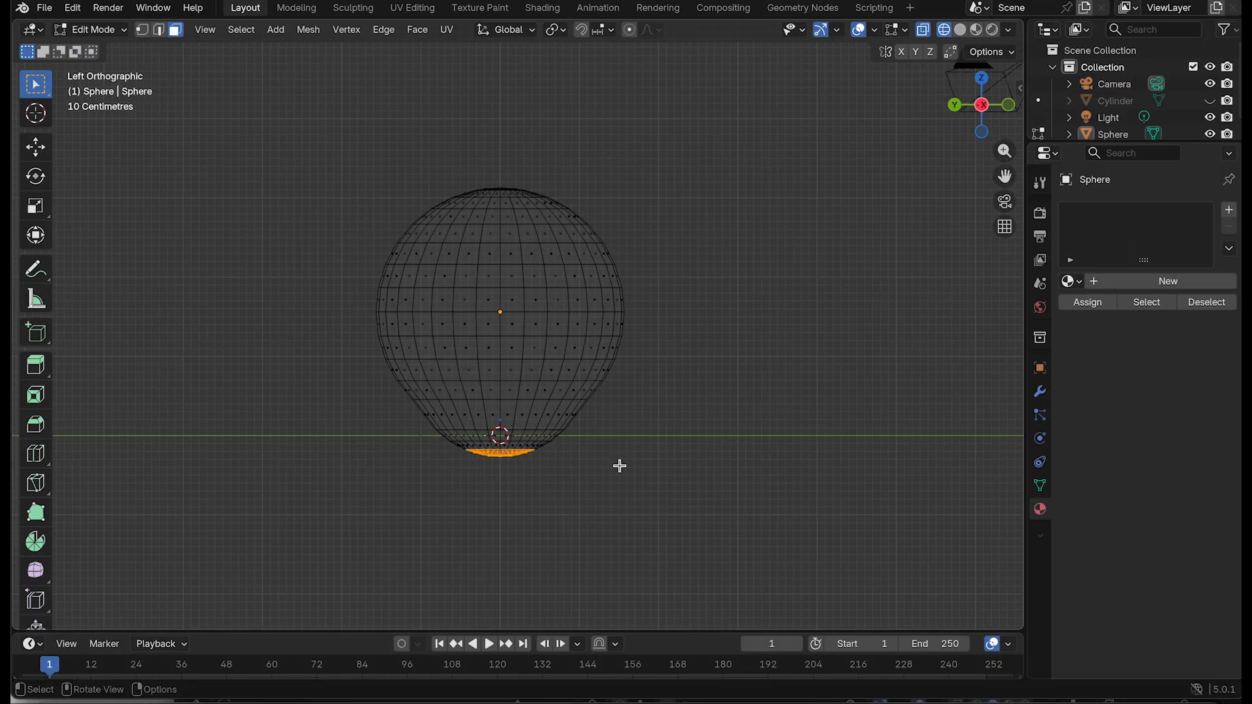
click(616, 479)
key(s)
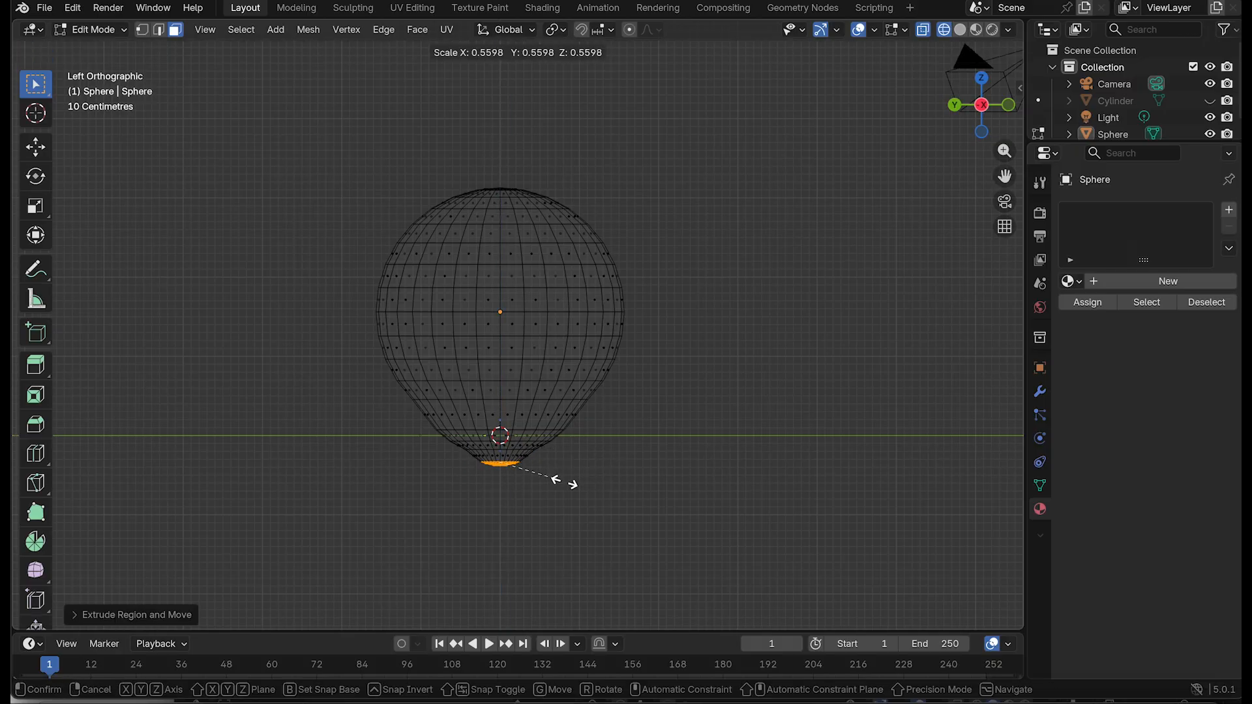
click(565, 483)
click(675, 481)
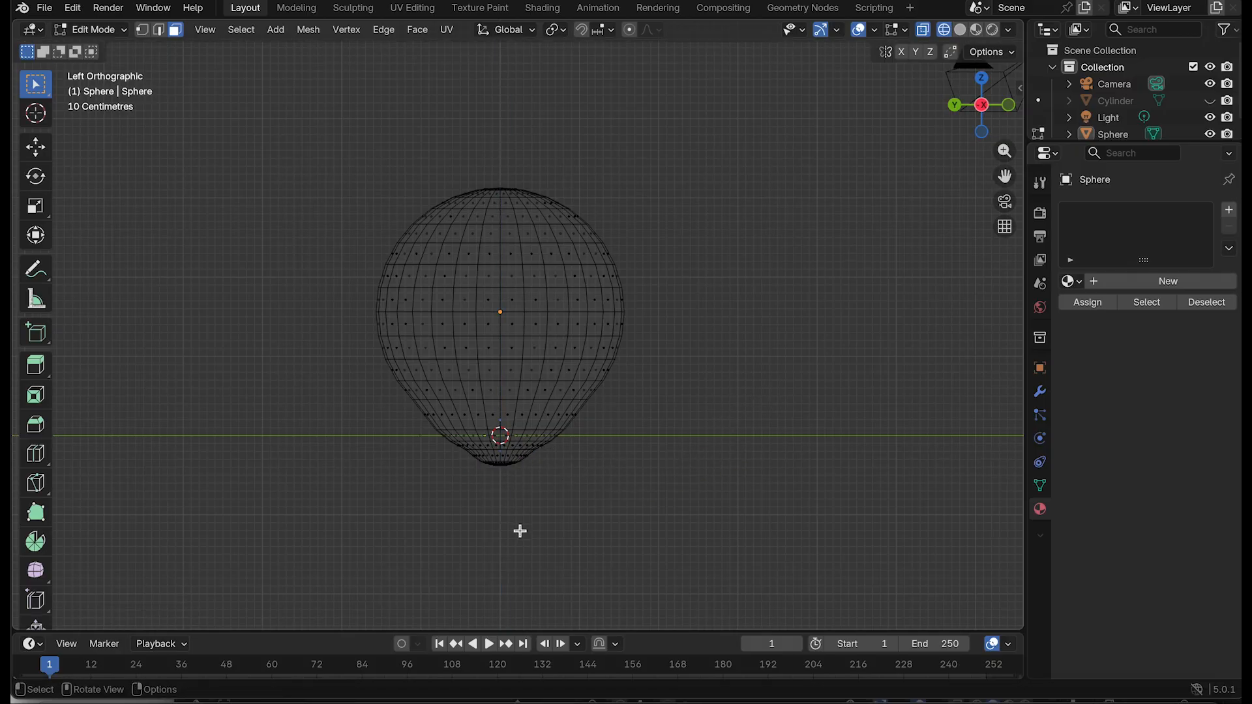
Step: Select the faces at the sphere's bottom tip and extrude them downward to form a short neck
middle_drag(575, 478, 810, 427)
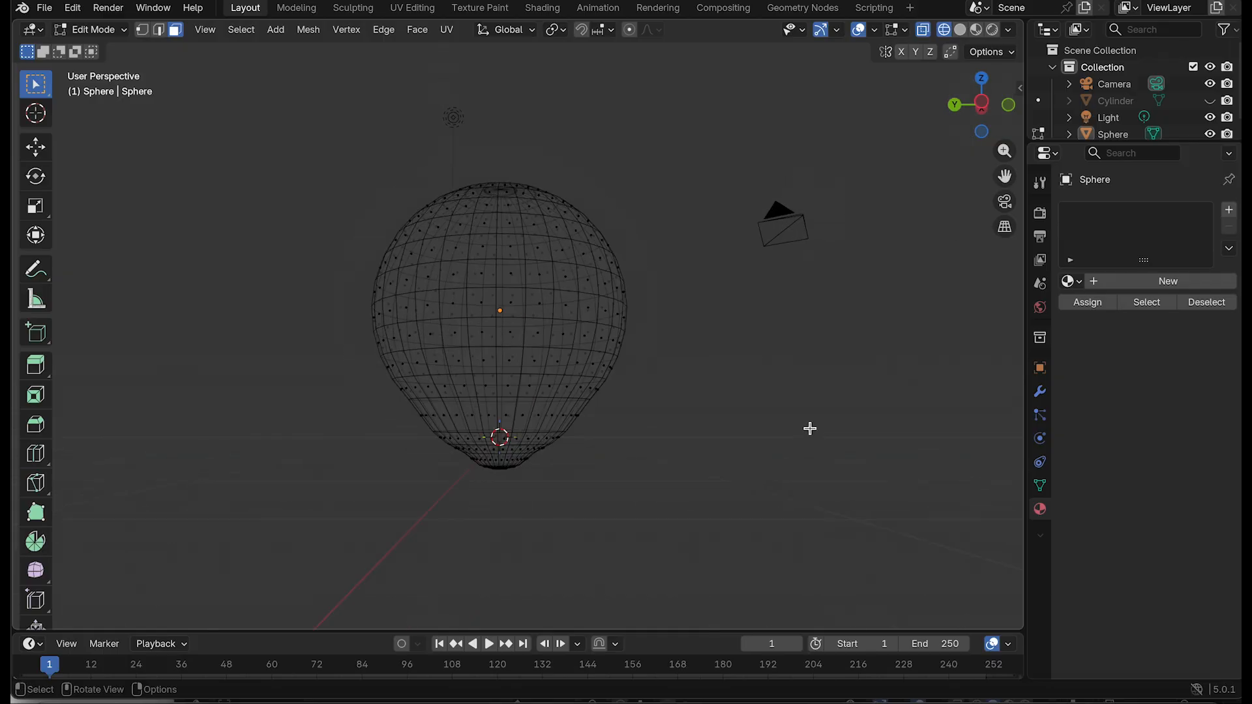
drag(463, 460, 553, 485)
key(e)
click(690, 496)
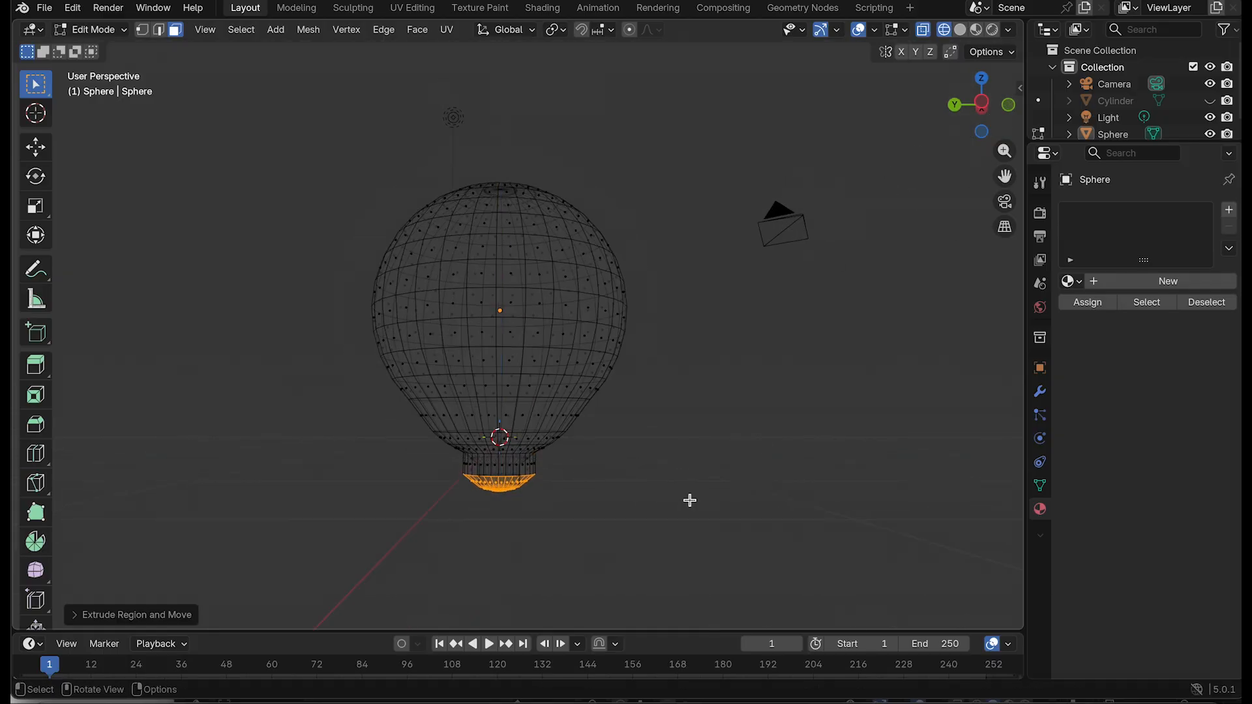
Step: Scale the neck's bottom tip faces to about 0.32 and slightly narrow the band of faces on the sphere's lower part
key(s)
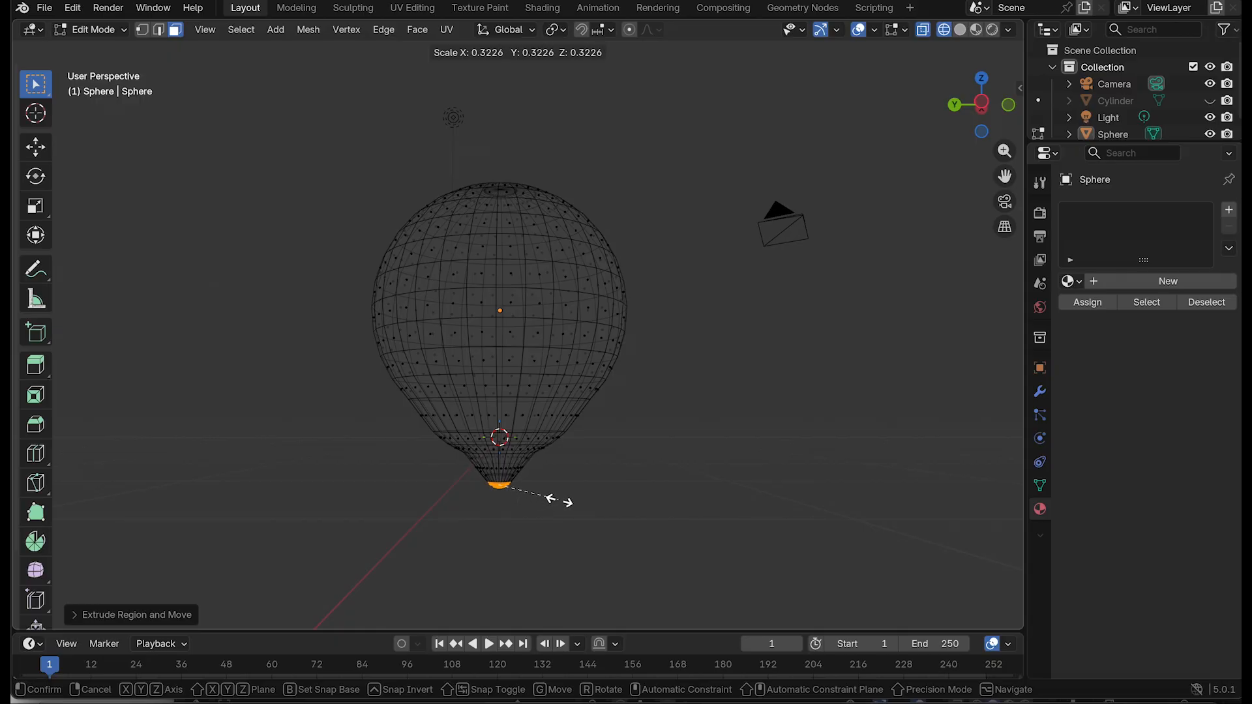
click(561, 497)
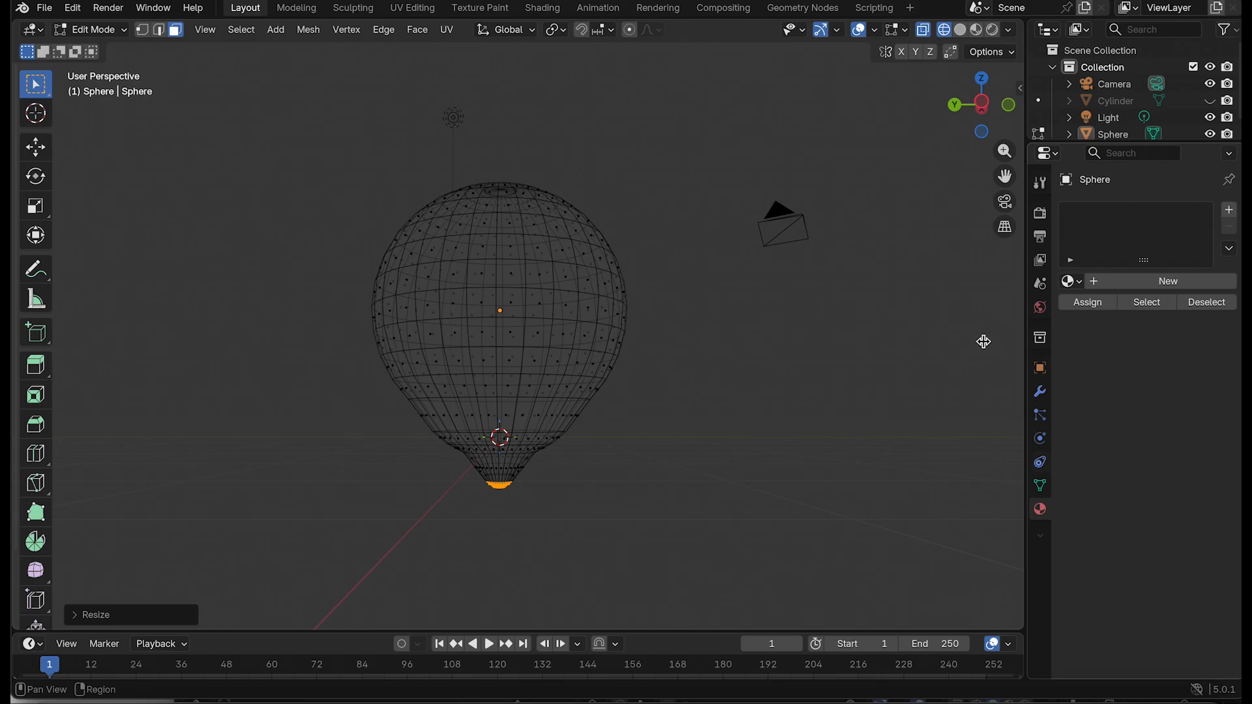
drag(976, 115, 961, 116)
drag(394, 378, 665, 424)
key(s)
click(668, 427)
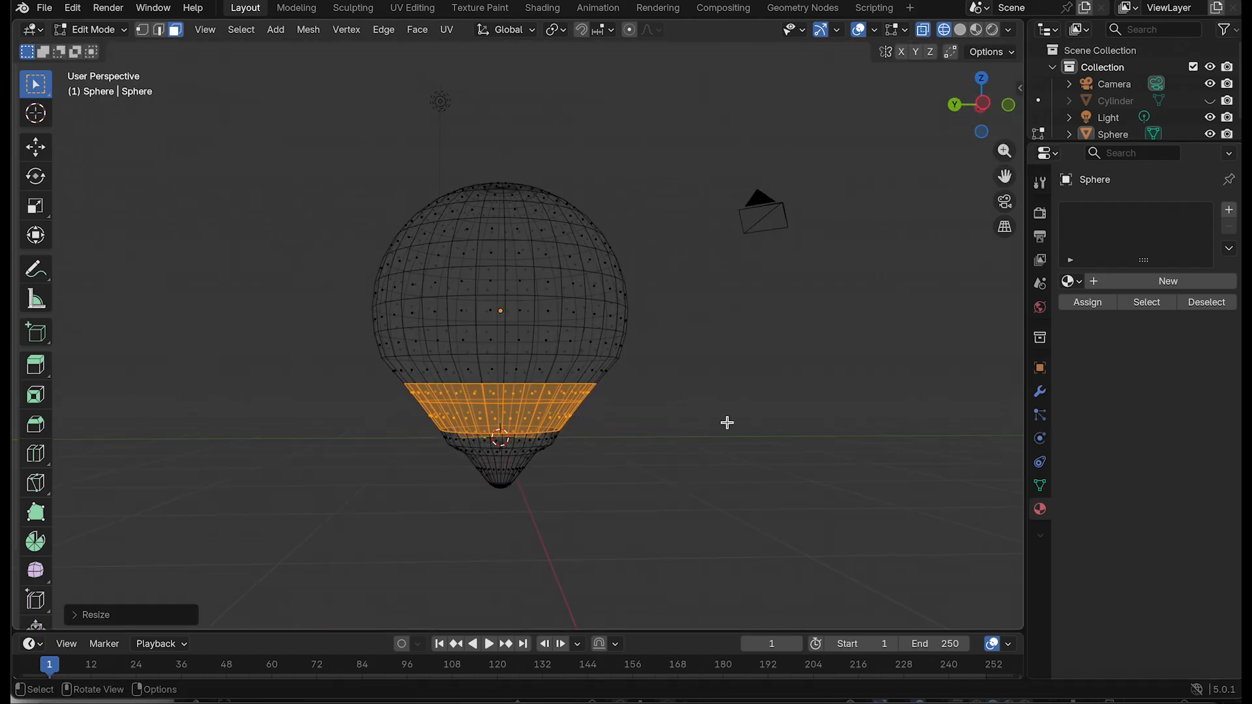
Step: Try extruding the band of faces on the sphere's lower part slightly downward, and undo the extrusion
click(727, 422)
key(ctrl+z)
key(e)
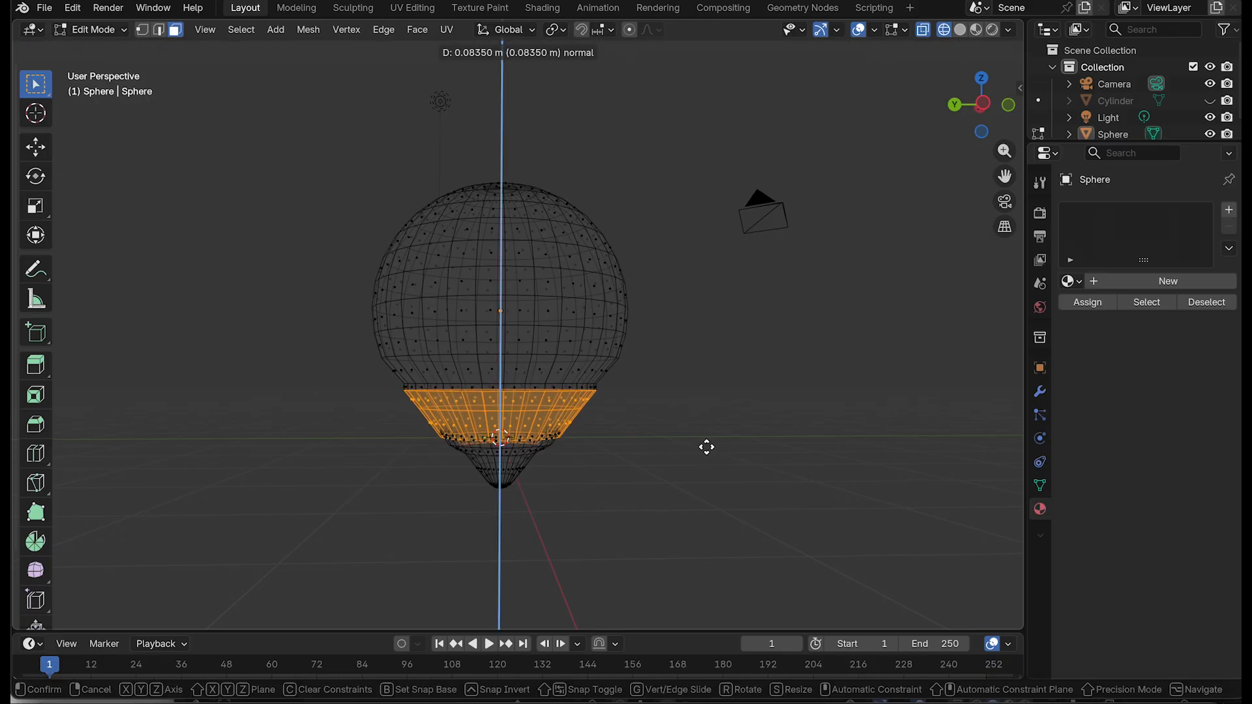
click(730, 449)
click(780, 455)
key(ctrl+z)
key(ctrl+z)
click(782, 431)
drag(346, 207, 719, 409)
click(793, 411)
drag(326, 147, 714, 394)
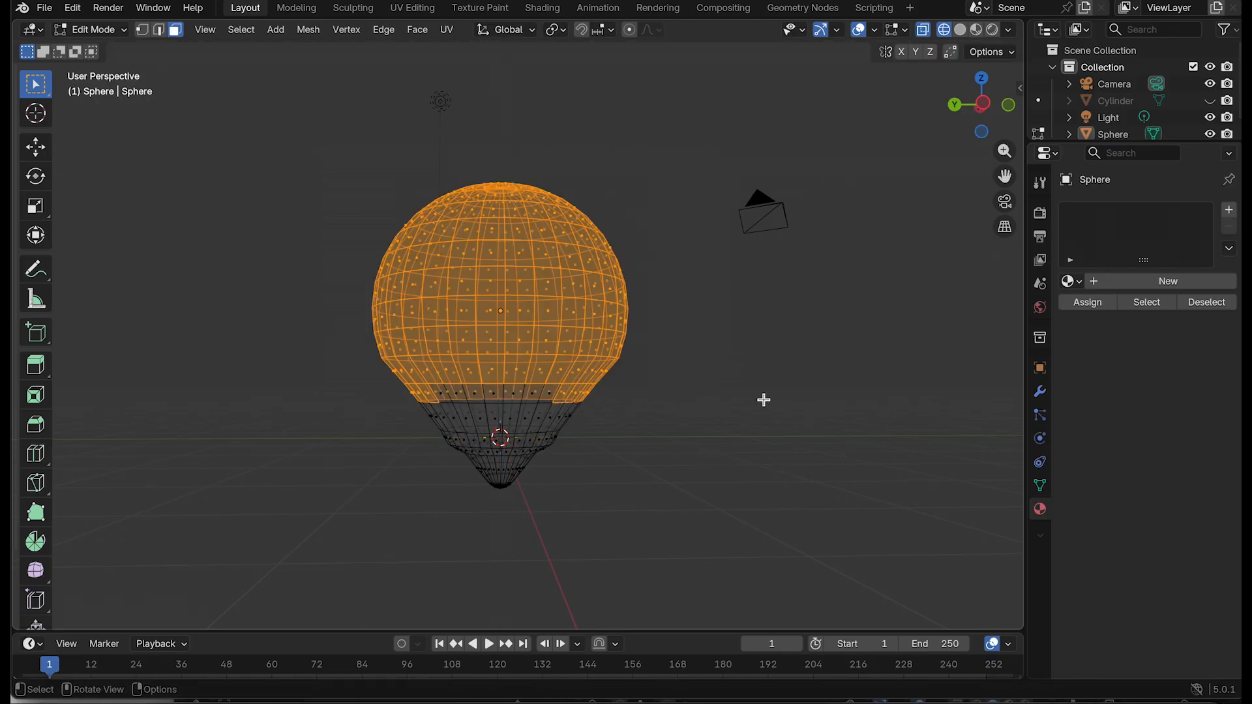
click(762, 400)
drag(276, 204, 740, 395)
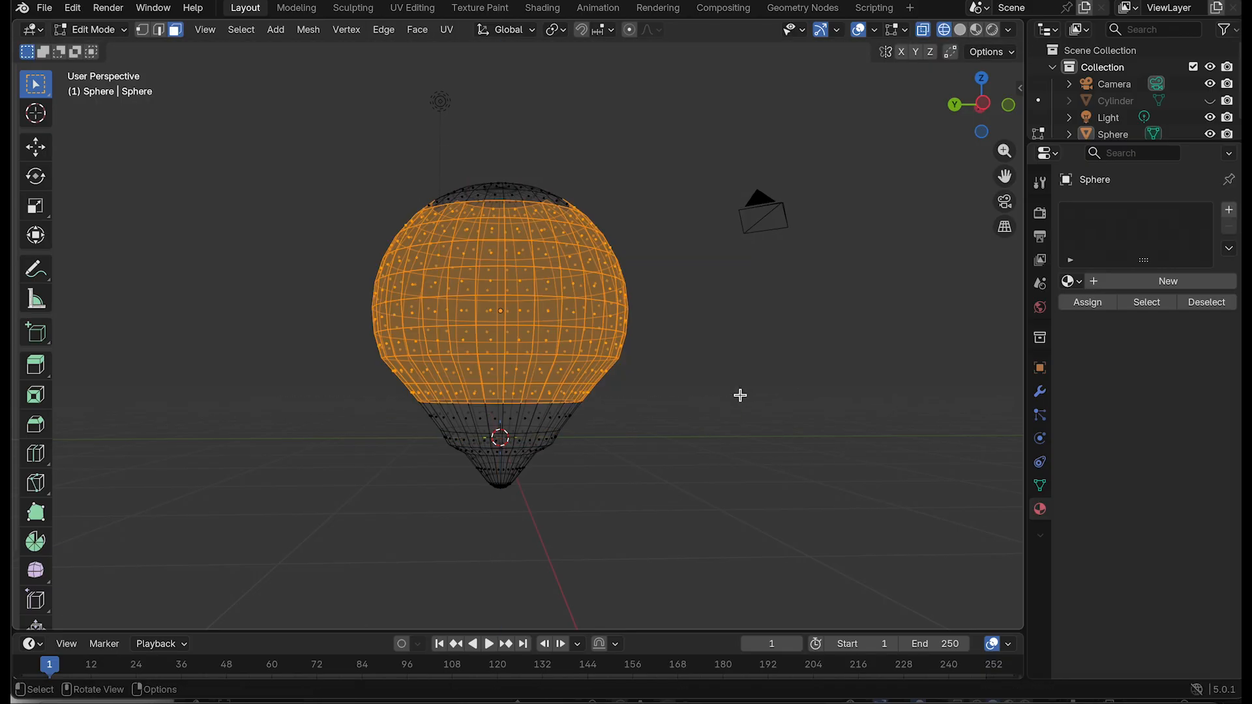
click(165, 108)
Step: Extrude all faces of the sphere's upper part upward, scale them down slightly, and deselect them
drag(279, 120, 772, 391)
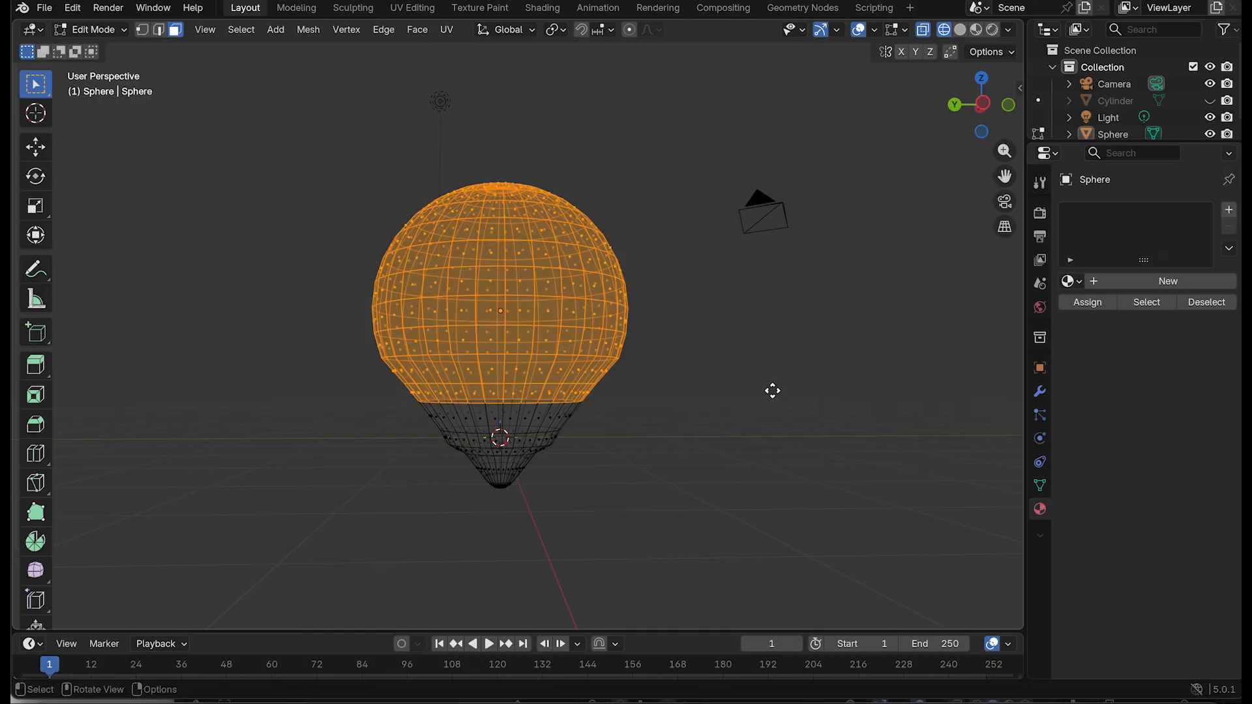
key(e)
click(770, 349)
key(s)
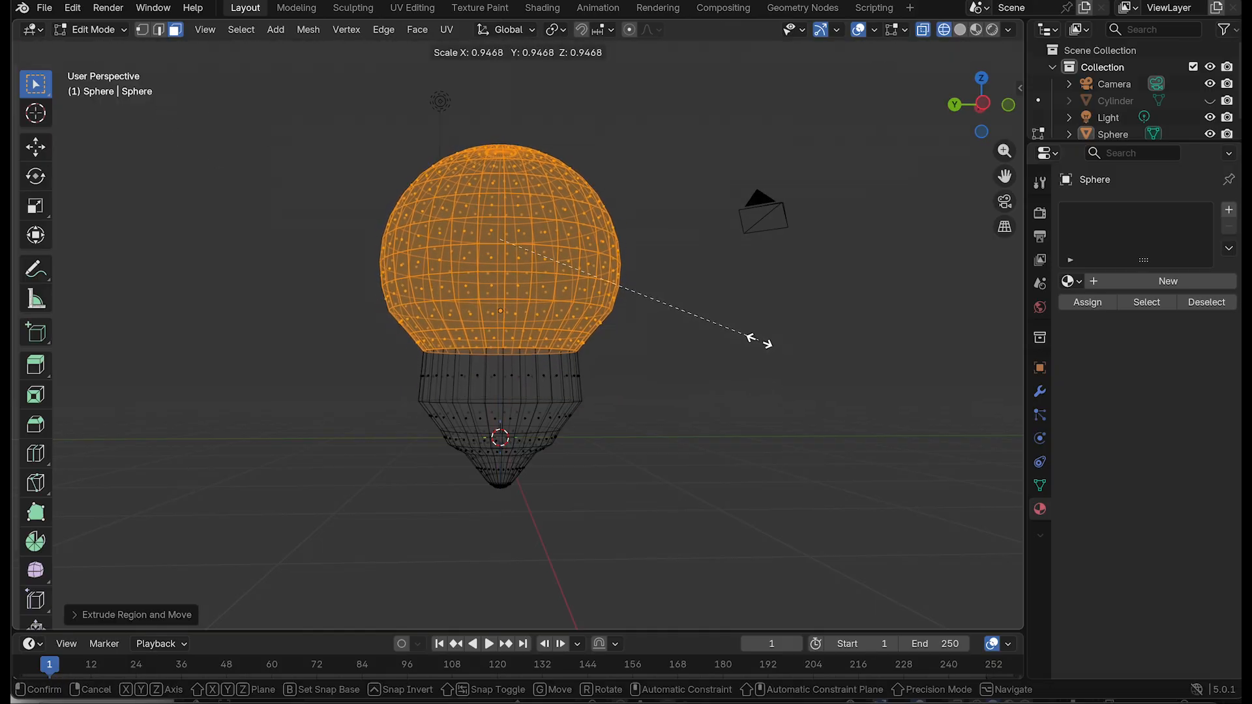
click(769, 339)
click(783, 341)
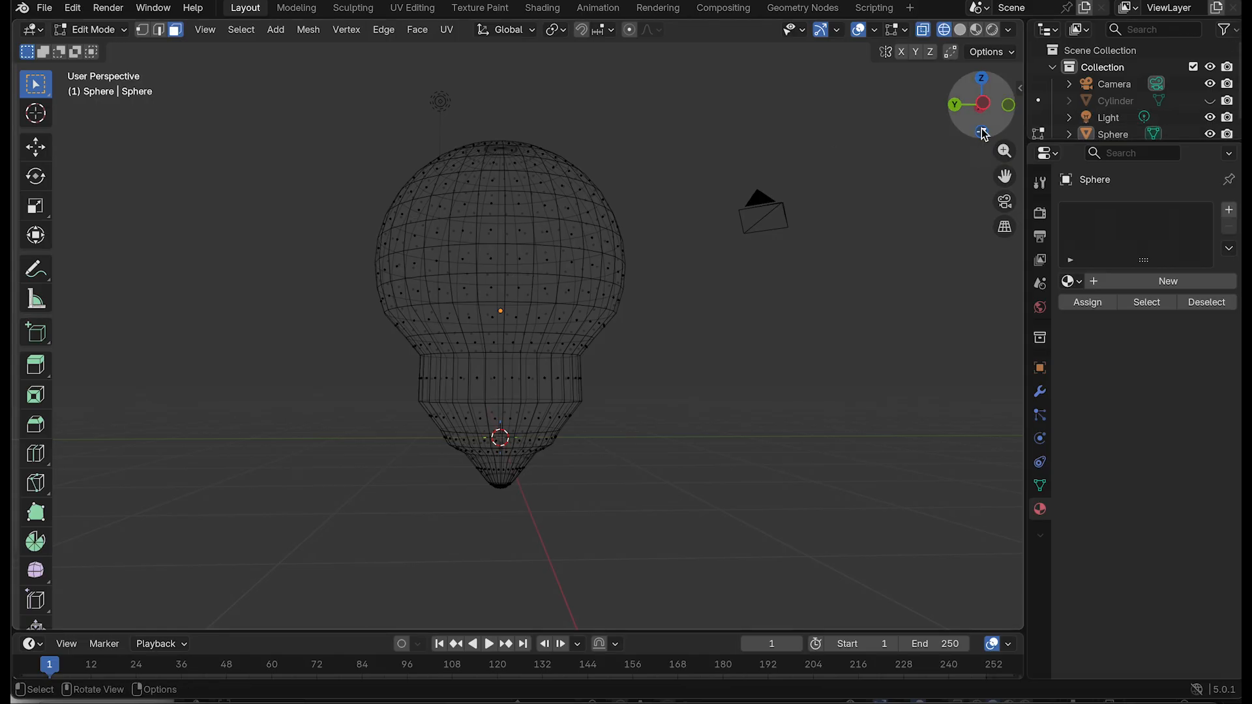
Step: Return the sphere to Object Mode and display it with Material Preview shading
mouse_move(984, 134)
mouse_down()
mouse_move(932, 160)
mouse_move(990, 147)
mouse_up()
scroll(854, 332, down, 1)
scroll(856, 328, up, 3)
scroll(857, 327, down, 2)
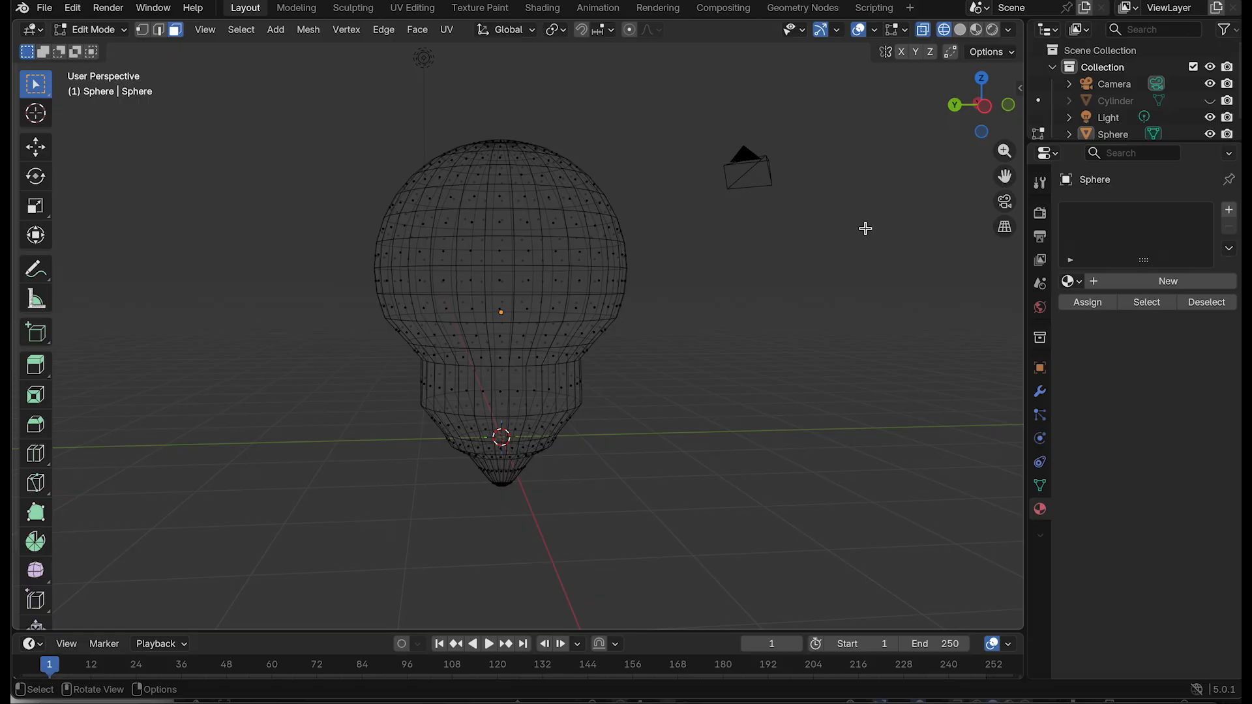
click(94, 31)
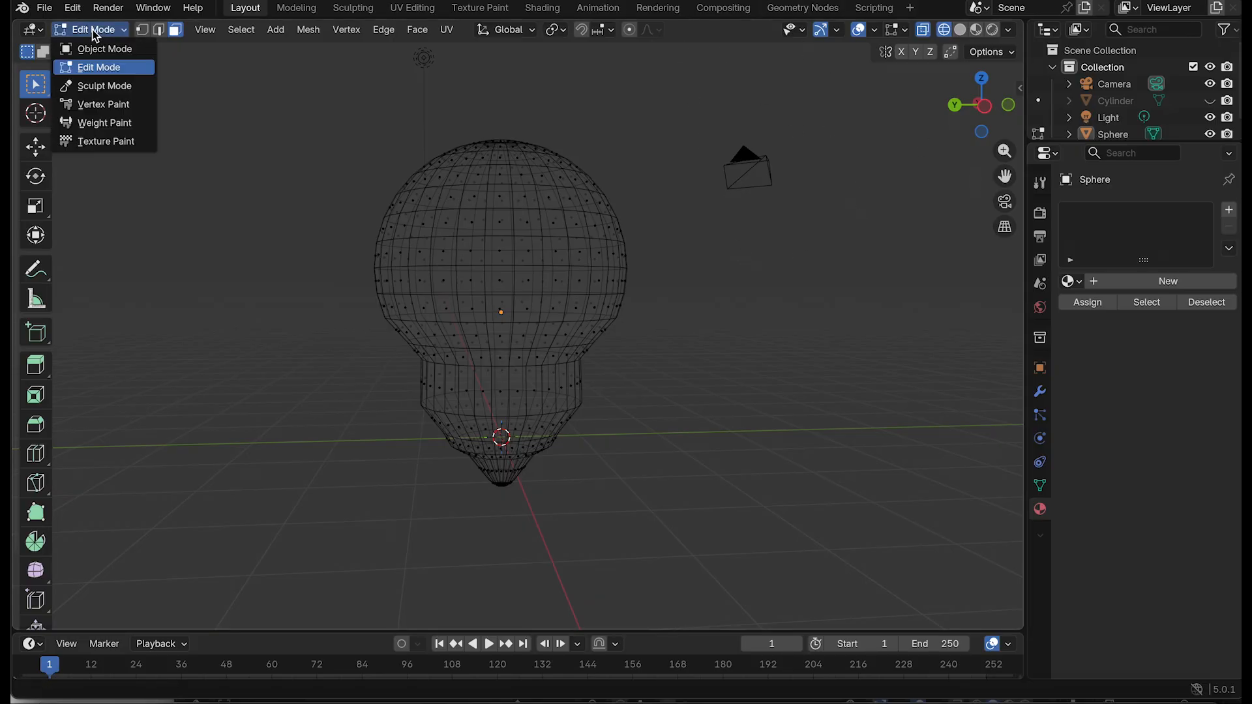
click(96, 49)
key(shift+z)
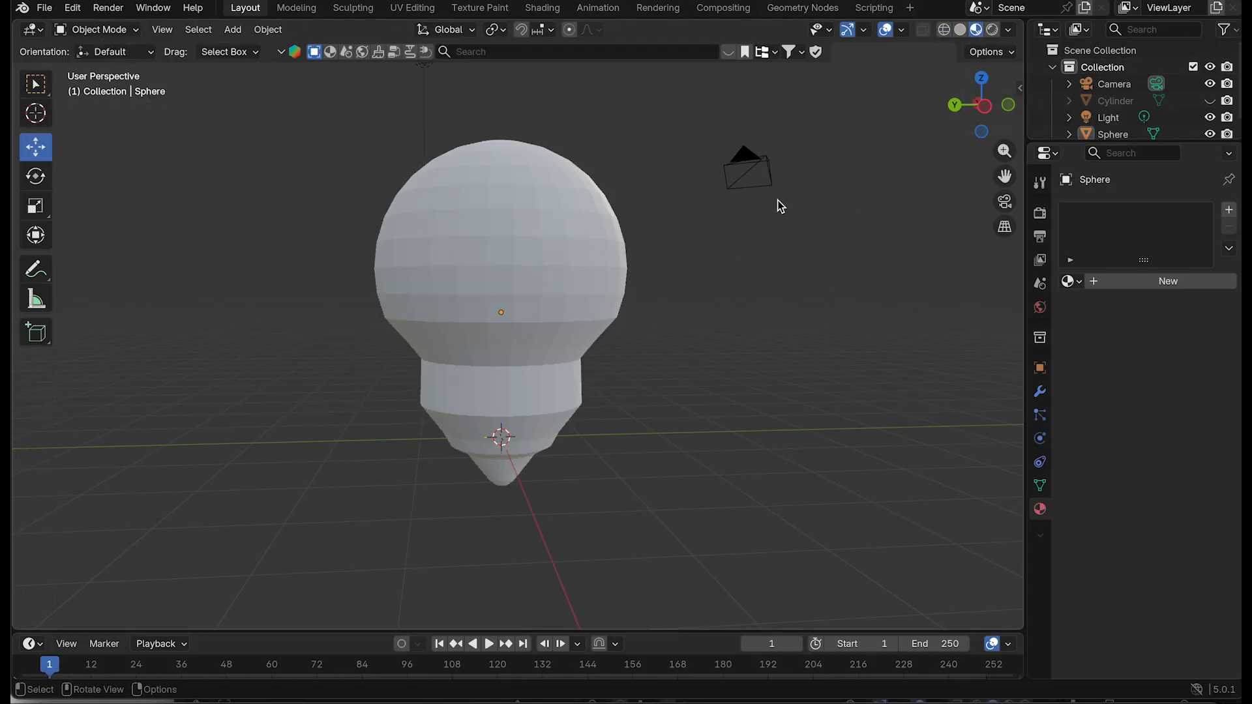
Step: Add a new material to the sphere, set the render engine to Cycles, and clear the selection
click(428, 331)
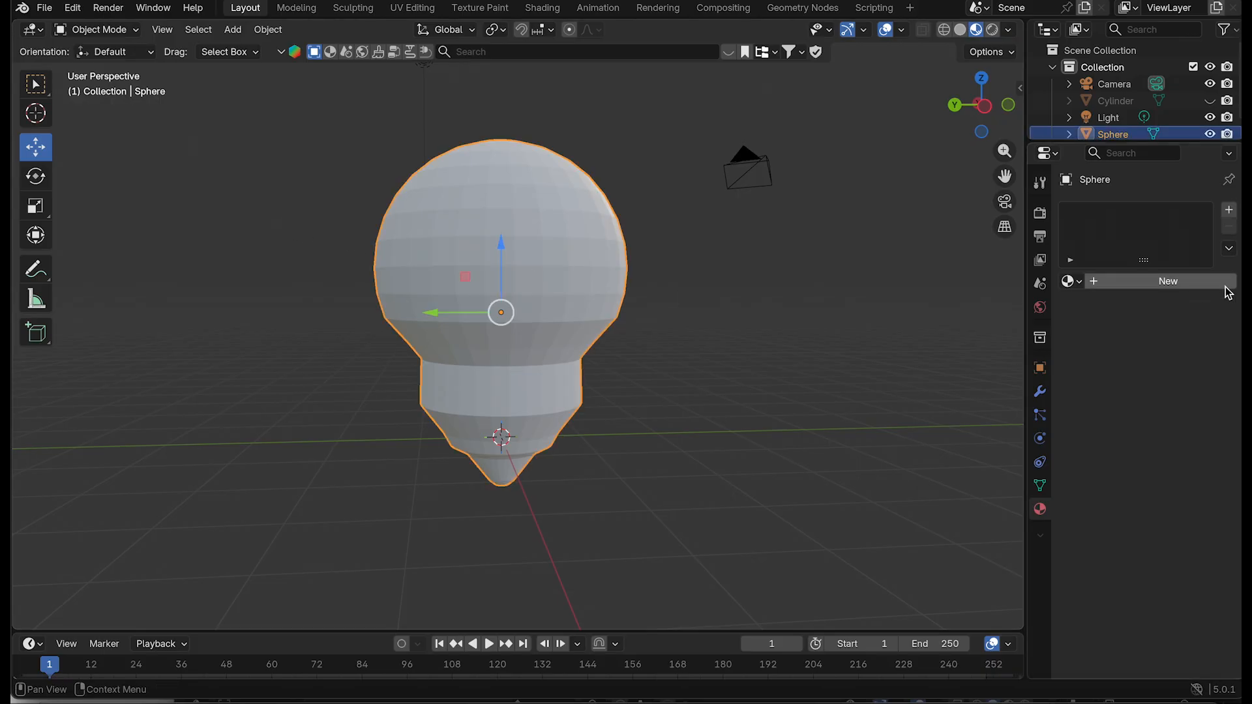
click(1206, 281)
click(1039, 213)
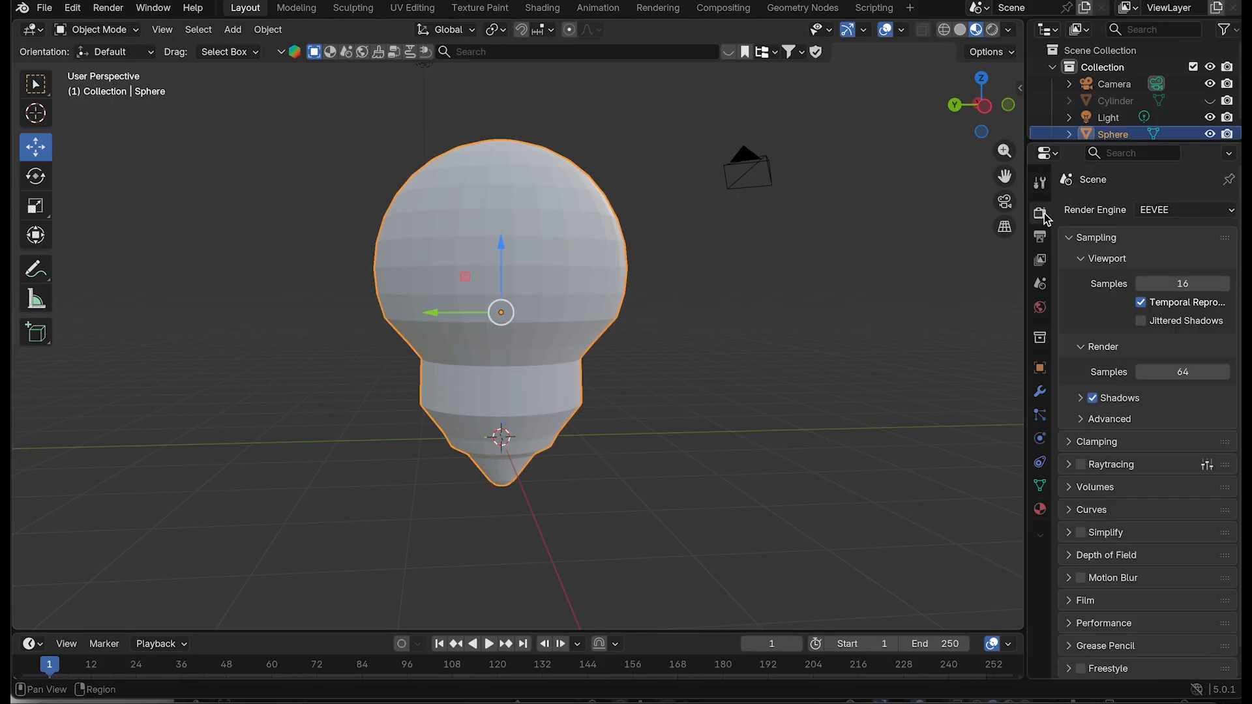
click(1184, 210)
click(1167, 266)
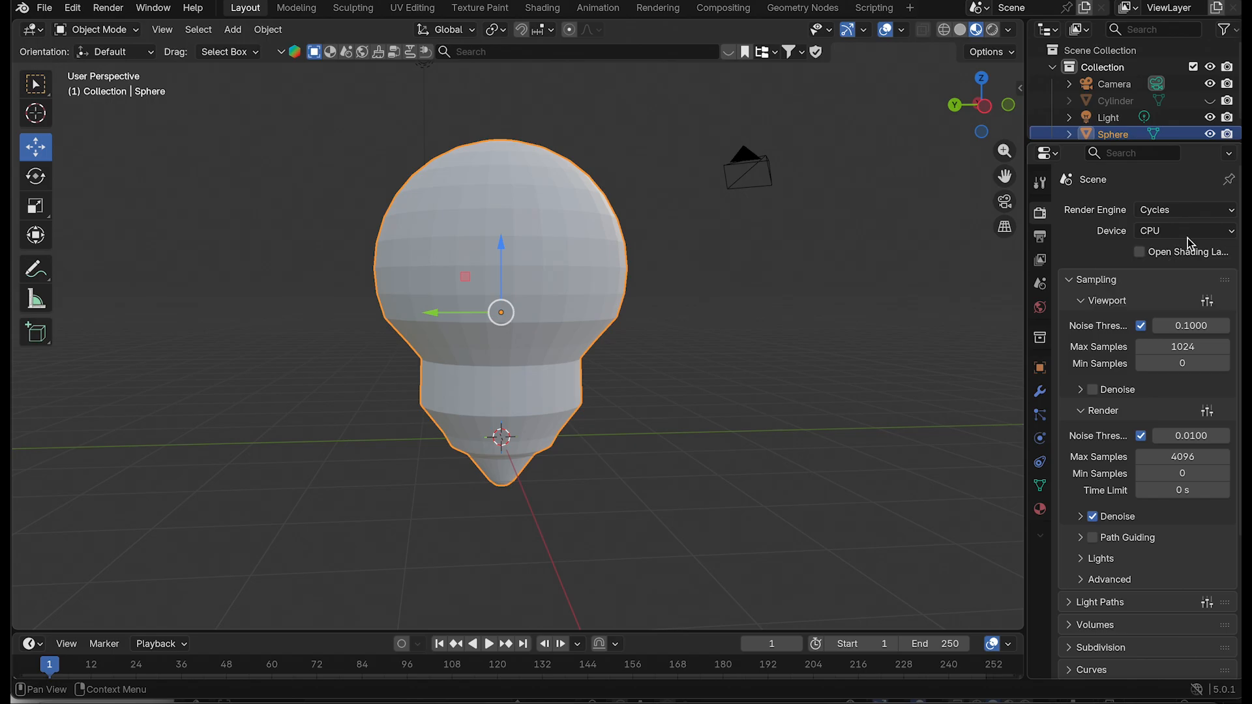
scroll(1142, 217, down, 1)
scroll(1142, 217, up, 1)
click(792, 336)
Step: Split the 3D viewport vertically into two side-by-side areas
drag(987, 130, 980, 111)
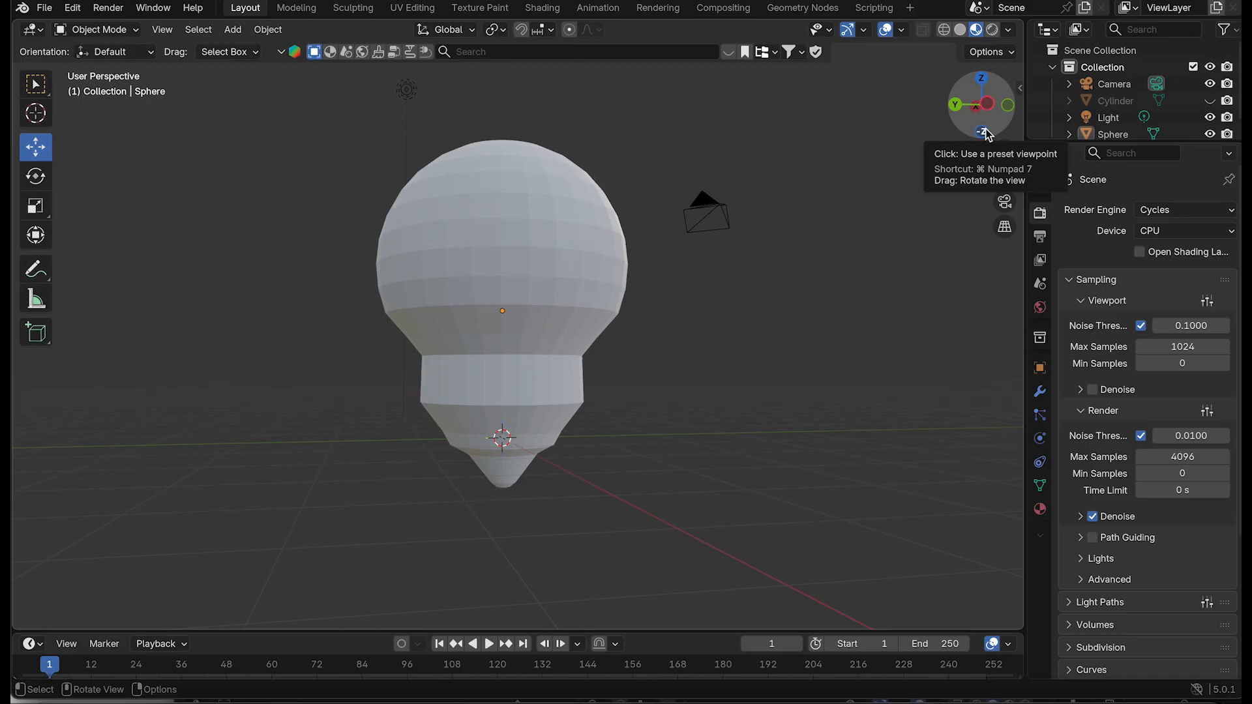
scroll(805, 334, down, 1)
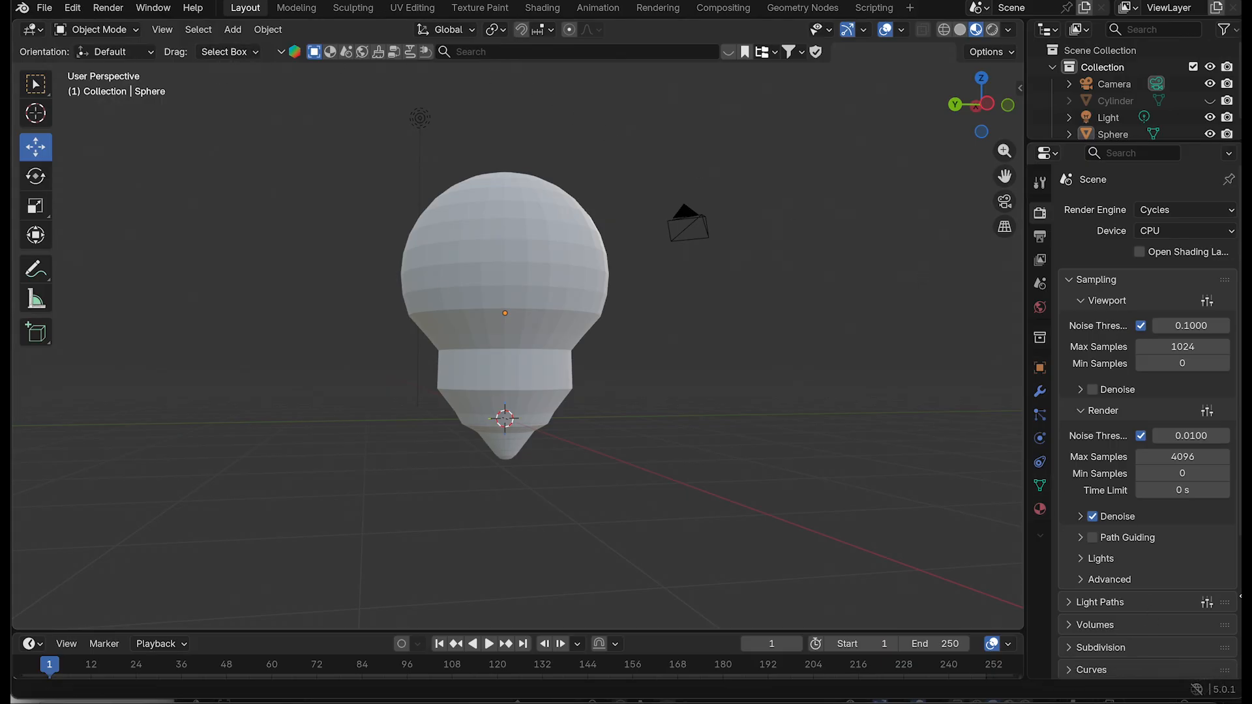
click(162, 30)
mouse_move(215, 411)
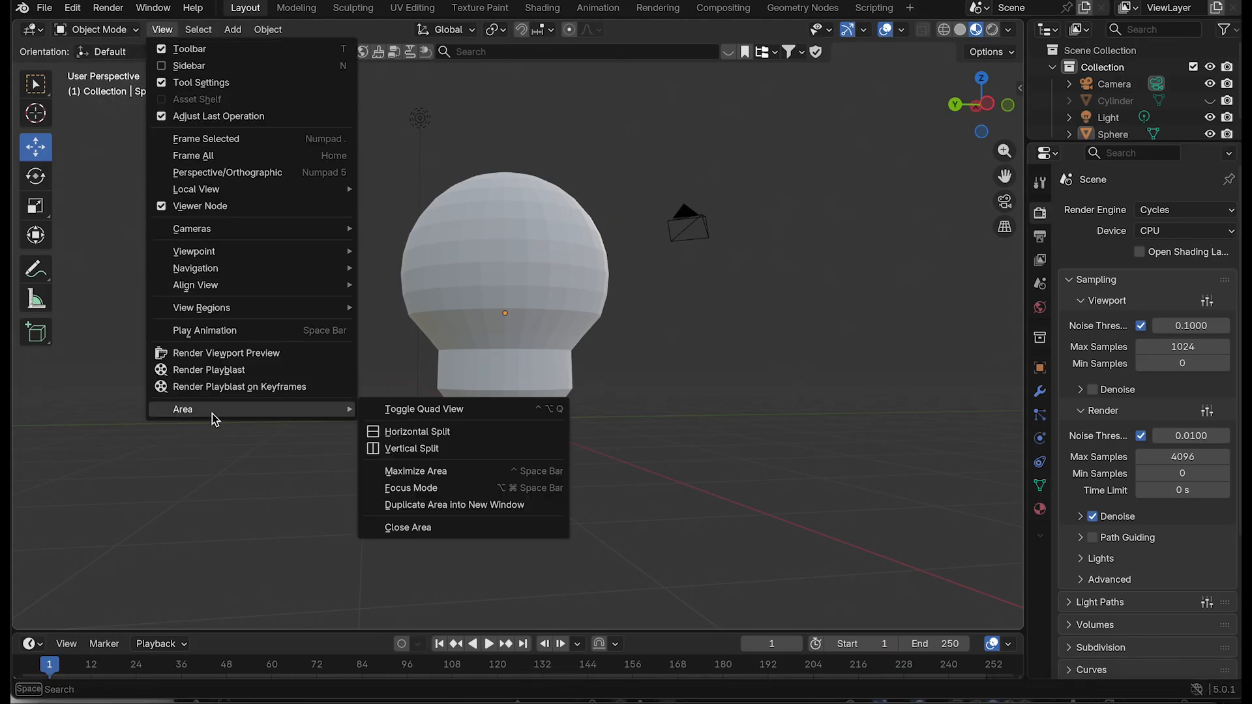
click(391, 450)
click(635, 438)
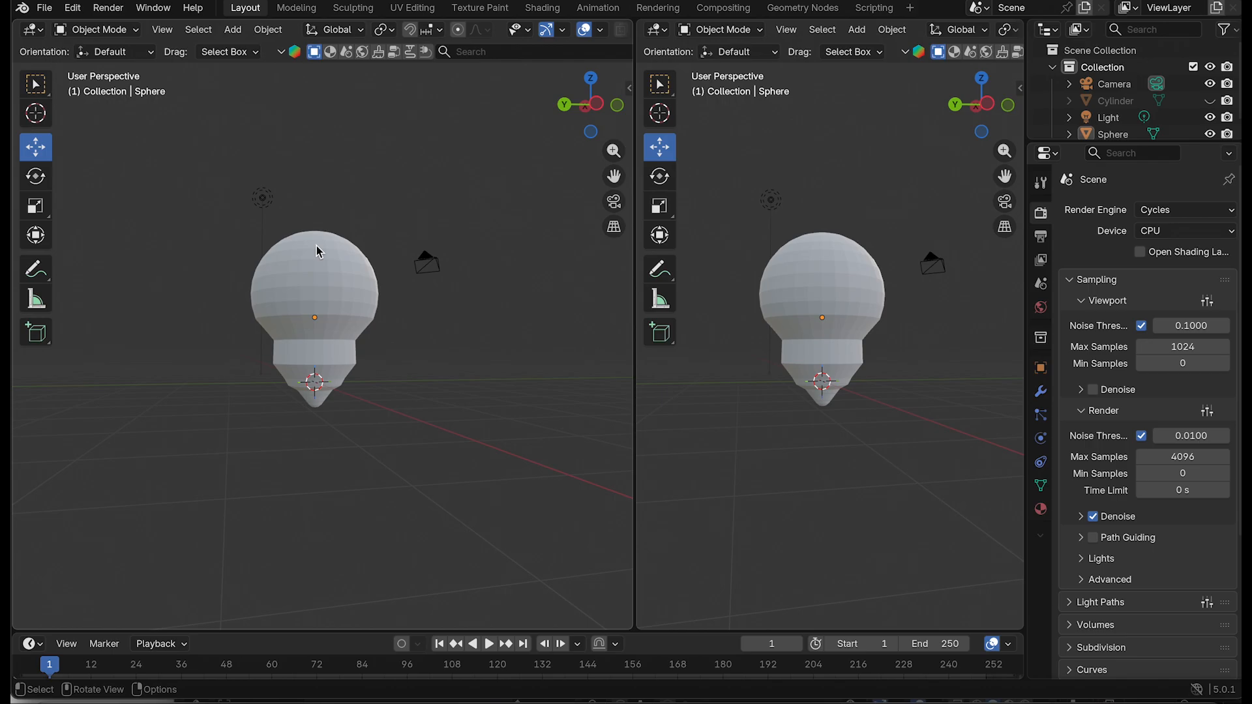
Step: Switch one of the two viewport areas to the Shader Editor and widen it slightly
click(32, 29)
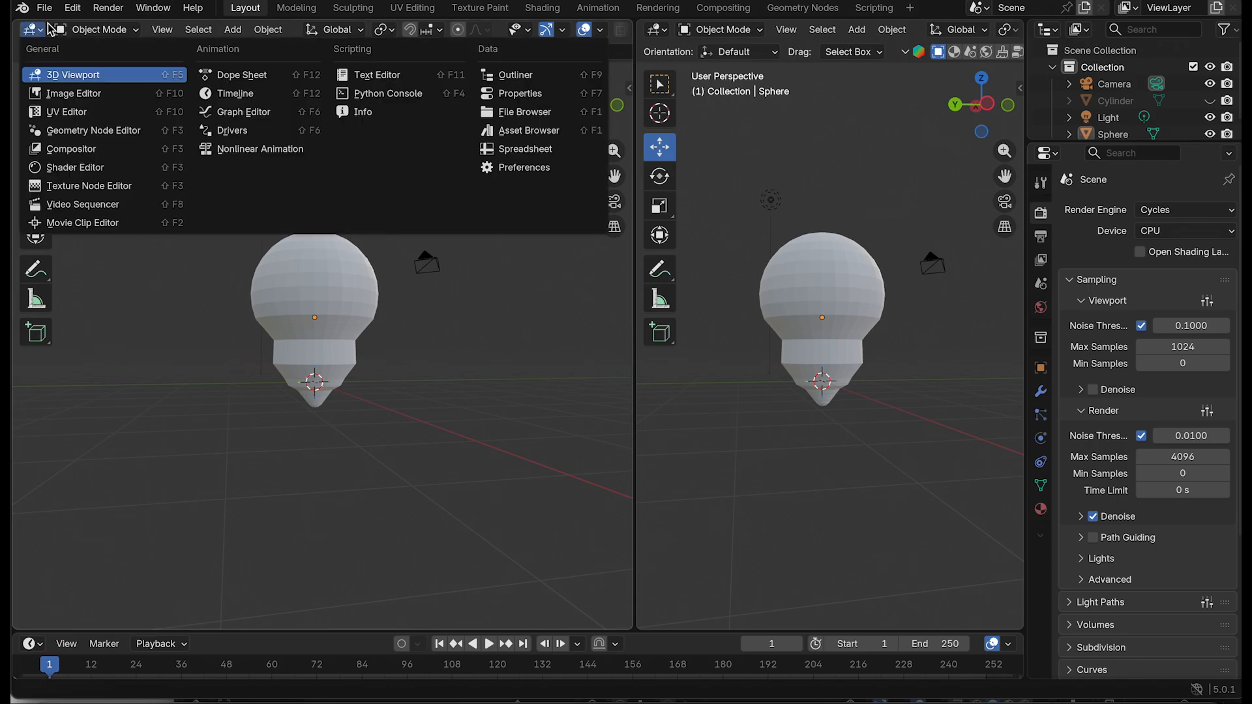
click(124, 171)
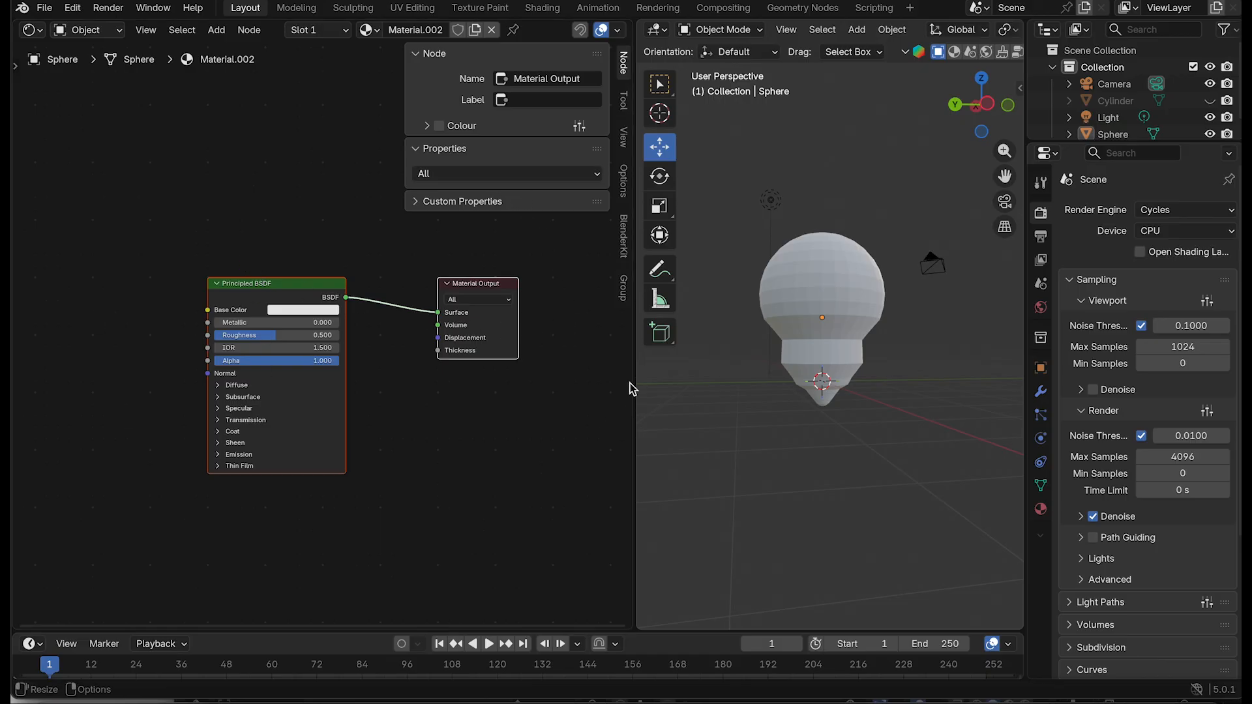
drag(634, 324, 655, 326)
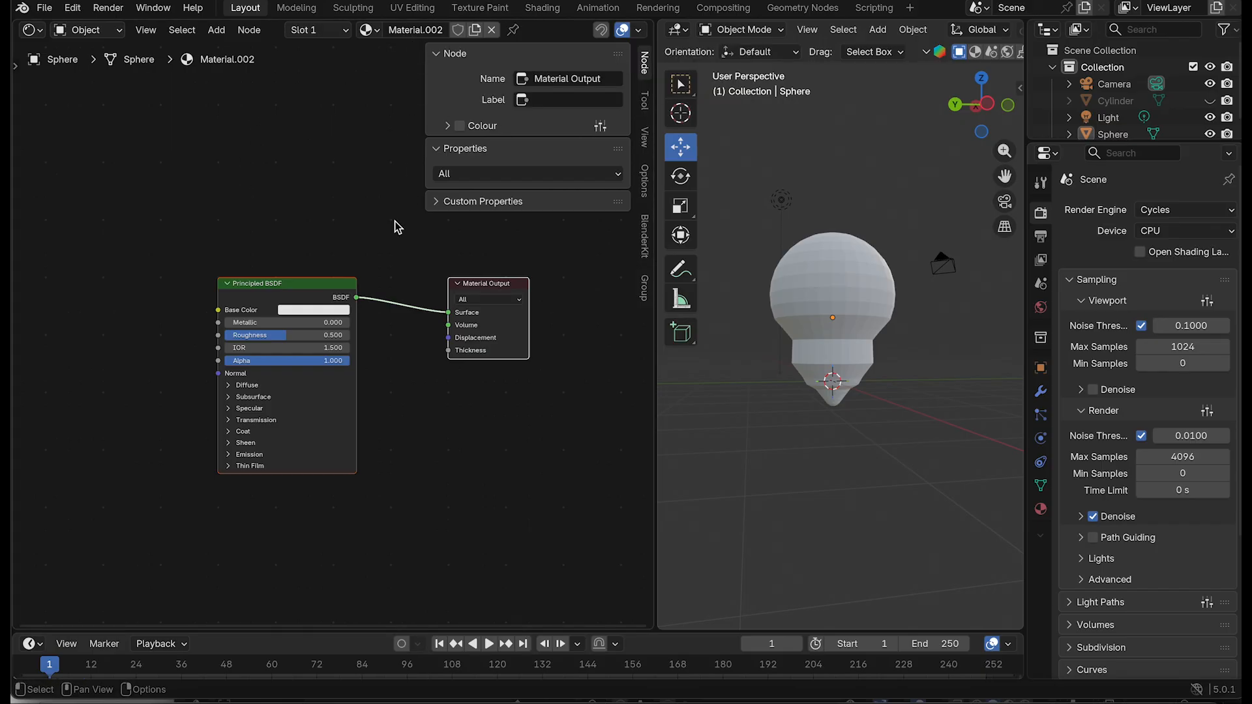
Step: Replace the sphere material's Principled BSDF node with a Mix Shader node placed before the Material Output
click(256, 292)
key(Delete)
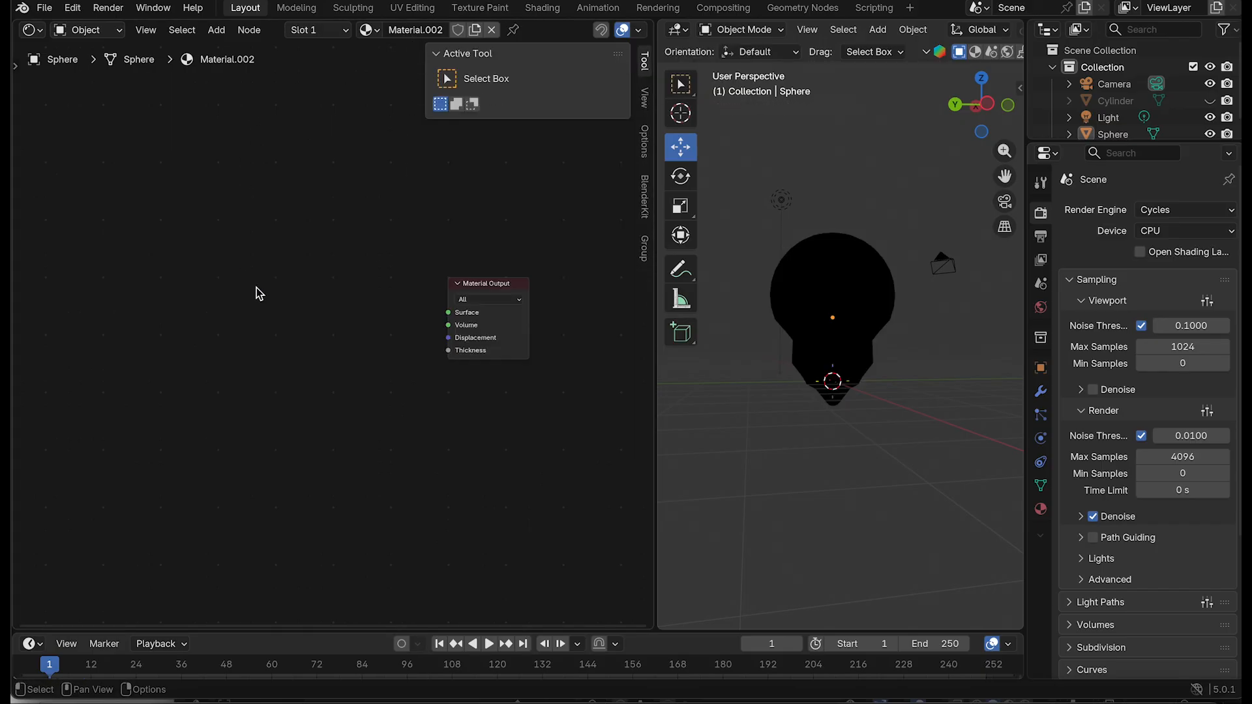
key(shift+a)
mouse_move(258, 350)
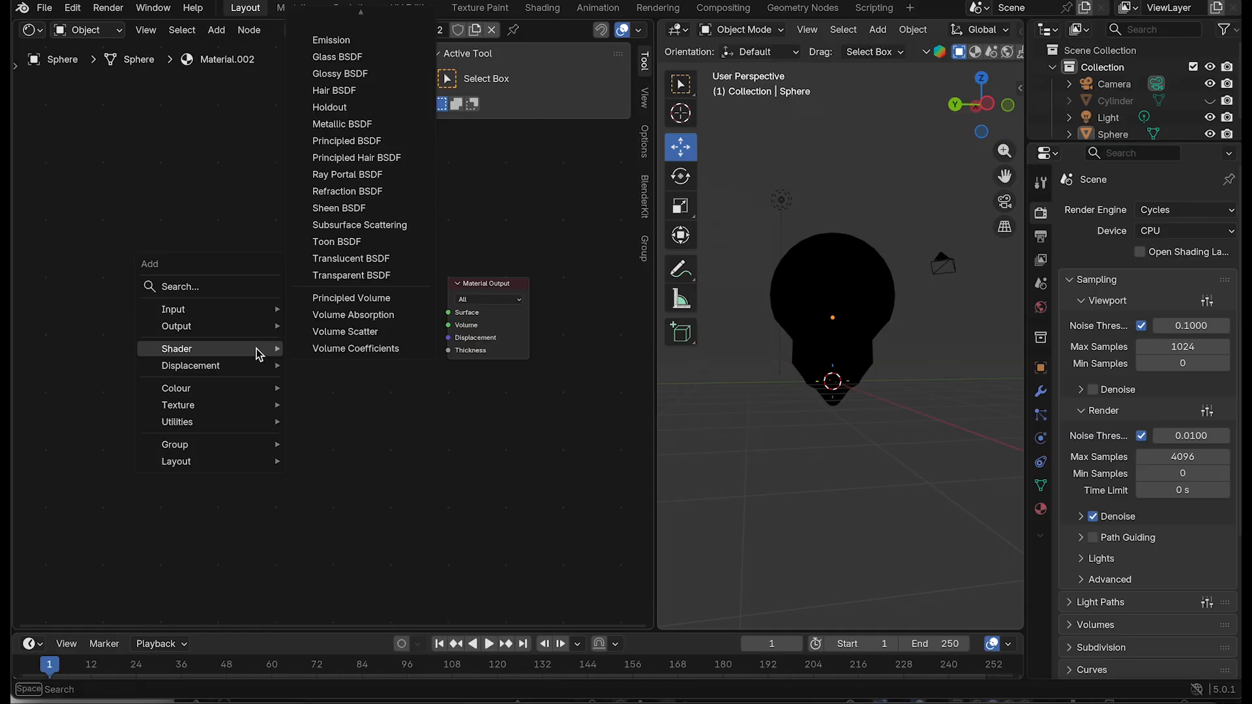
click(232, 285)
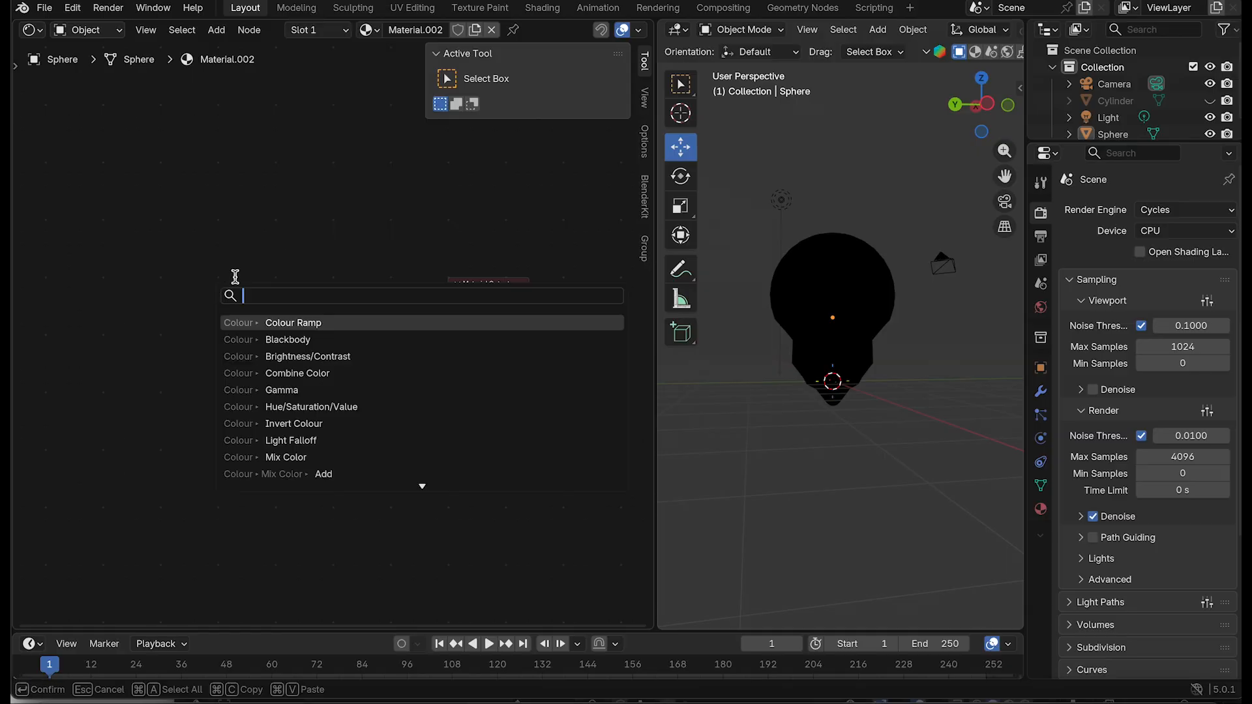
text(mis)
click(313, 323)
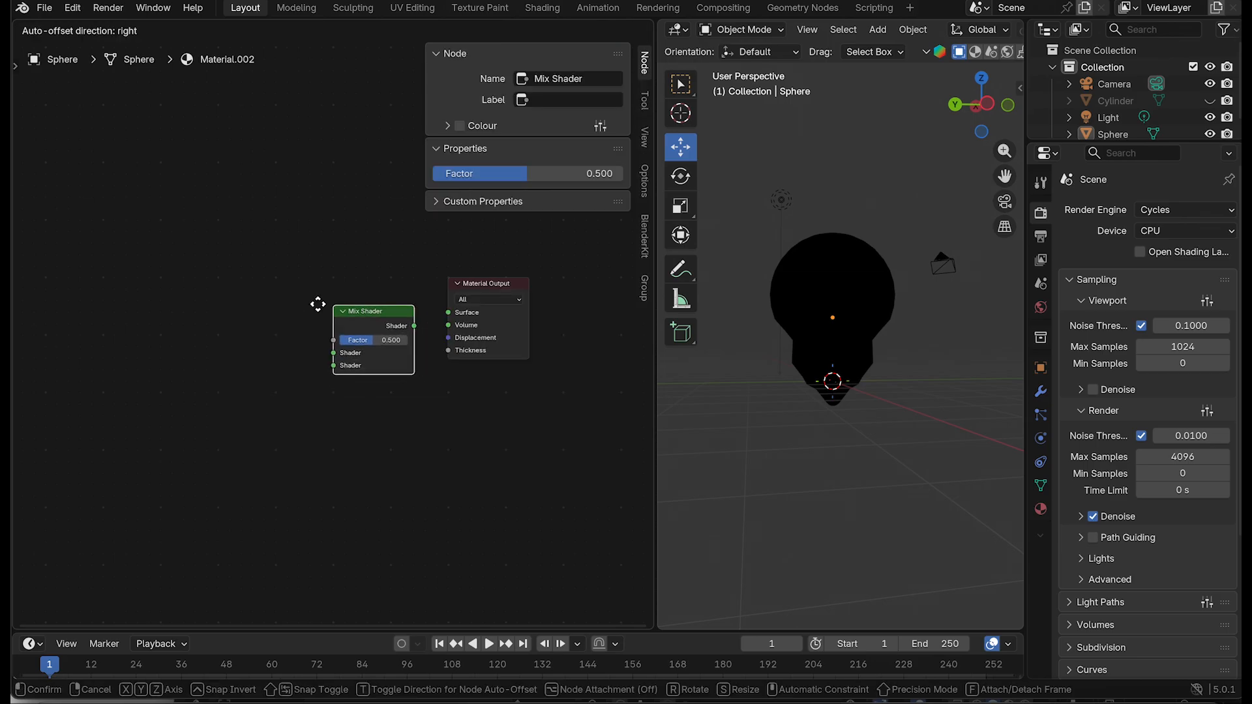
click(316, 308)
Step: Add a Glossy BSDF node ahead of the Mix Shader, and enlarge the node workspace with the Node properties collapsed
key(shift+a)
click(226, 324)
text(glo)
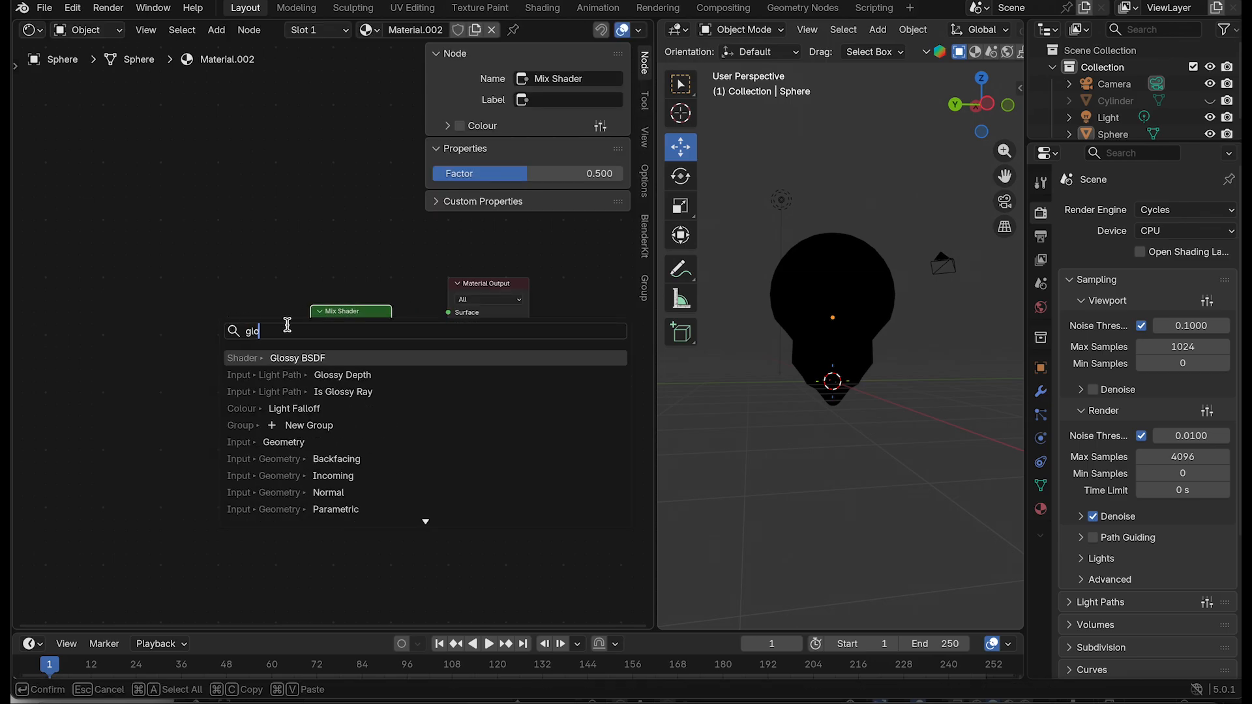
click(305, 357)
click(167, 351)
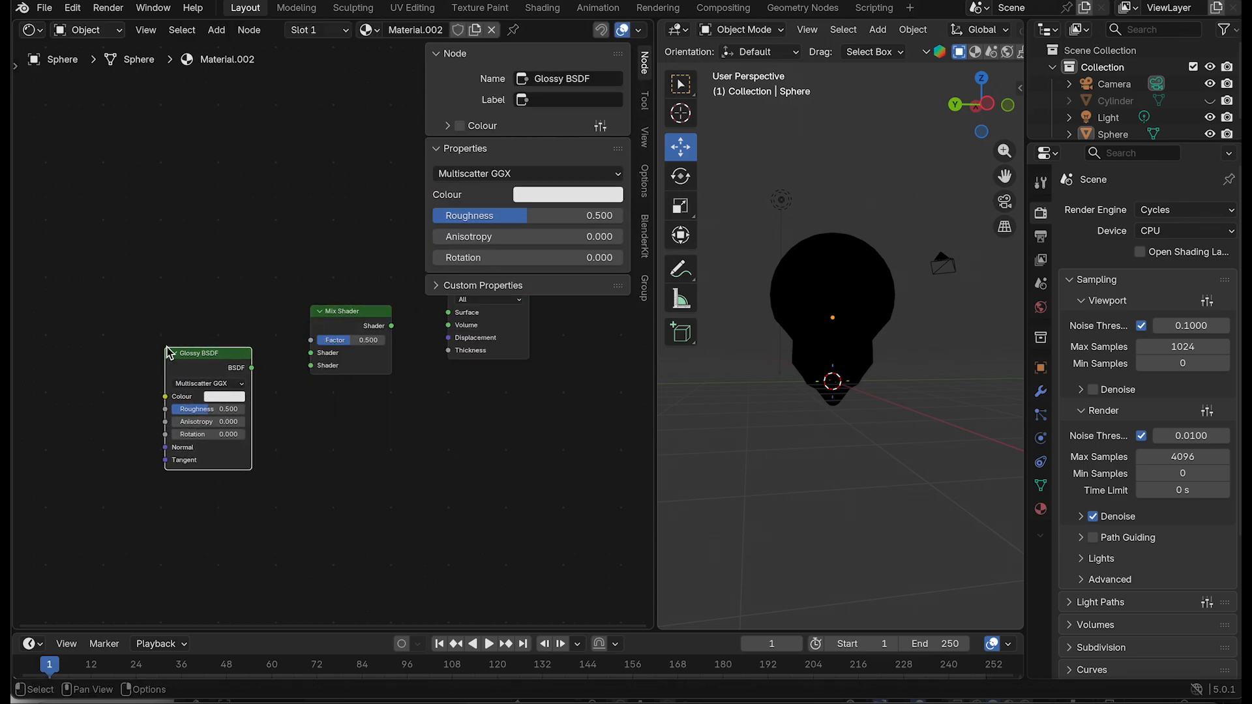
drag(661, 350, 689, 352)
click(472, 53)
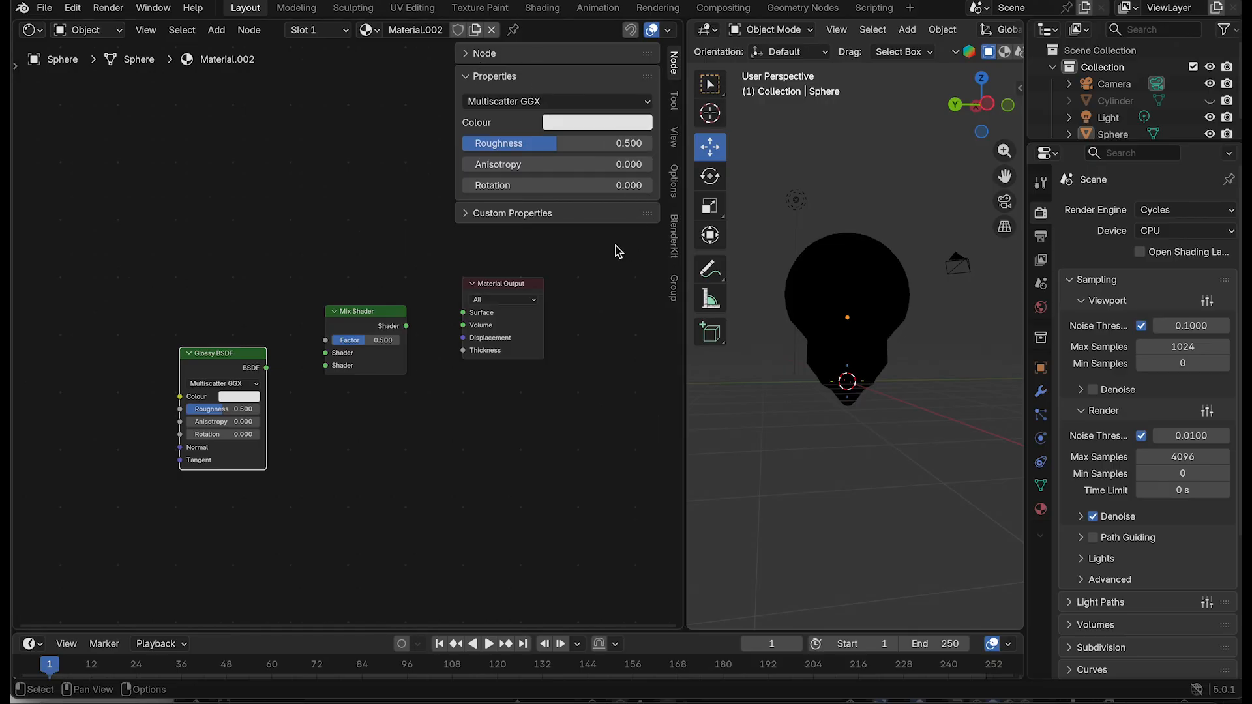
Step: Add a Refraction BSDF node and place it above the Glossy BSDF node
key(shift+a)
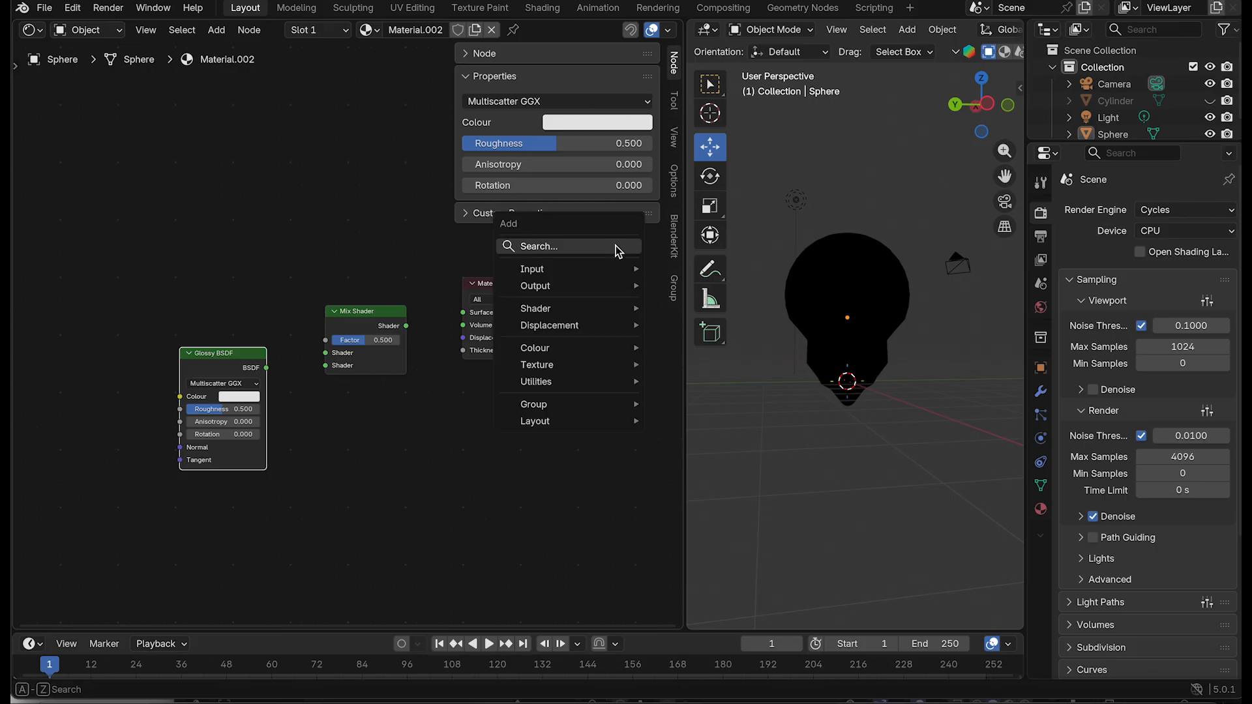
click(615, 245)
text(refra)
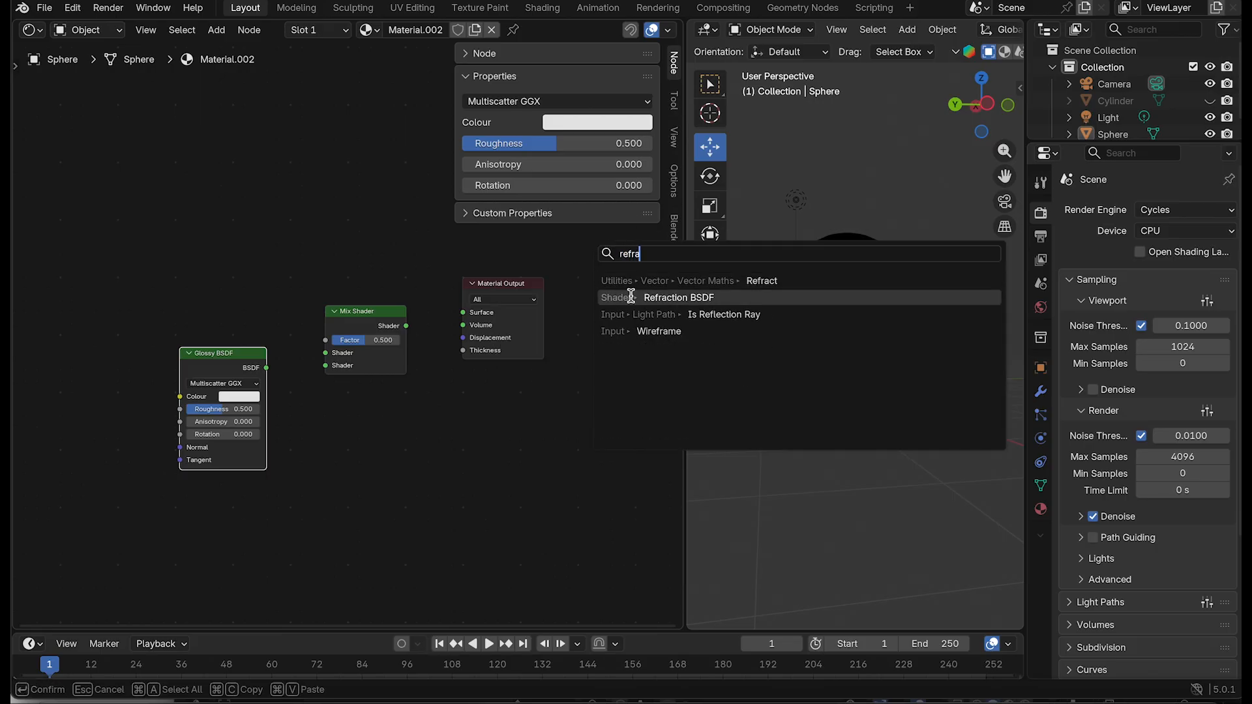
click(677, 297)
click(373, 205)
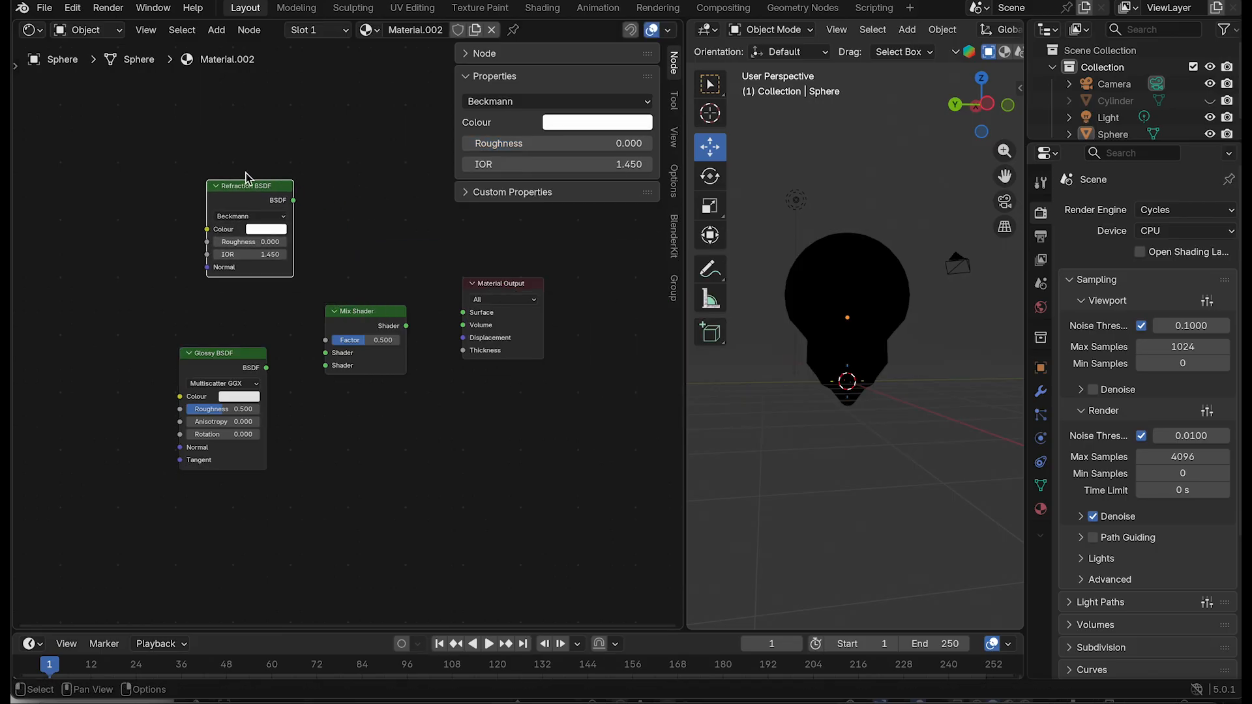
drag(261, 185, 138, 212)
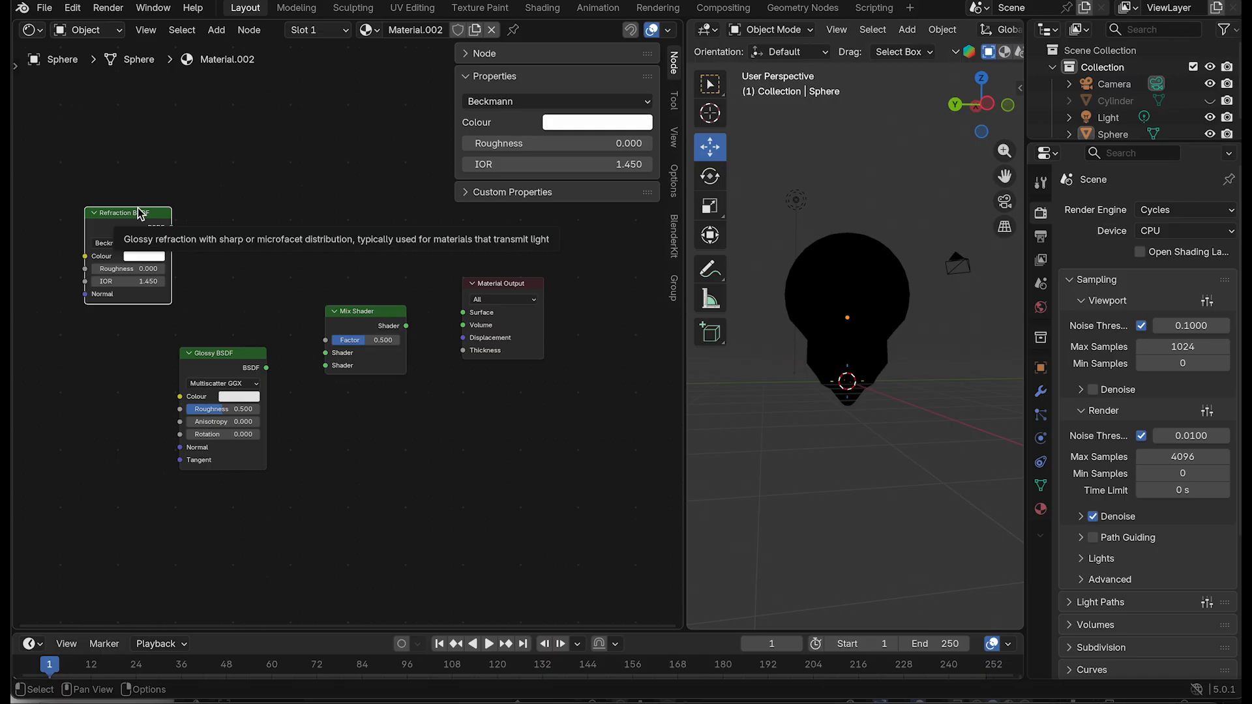
Step: Add a Fresnel node above the Mix Shader, beside the Refraction BSDF node
key(shift+a)
click(302, 229)
text(fres)
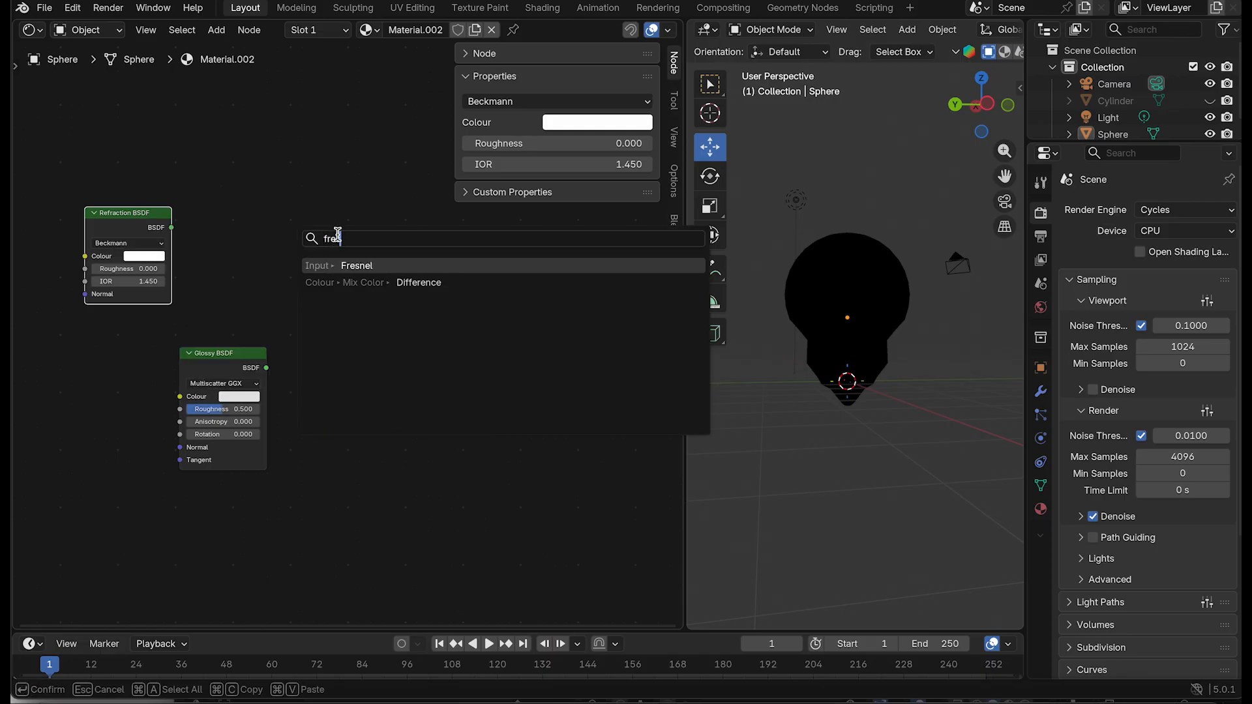
click(343, 264)
click(331, 207)
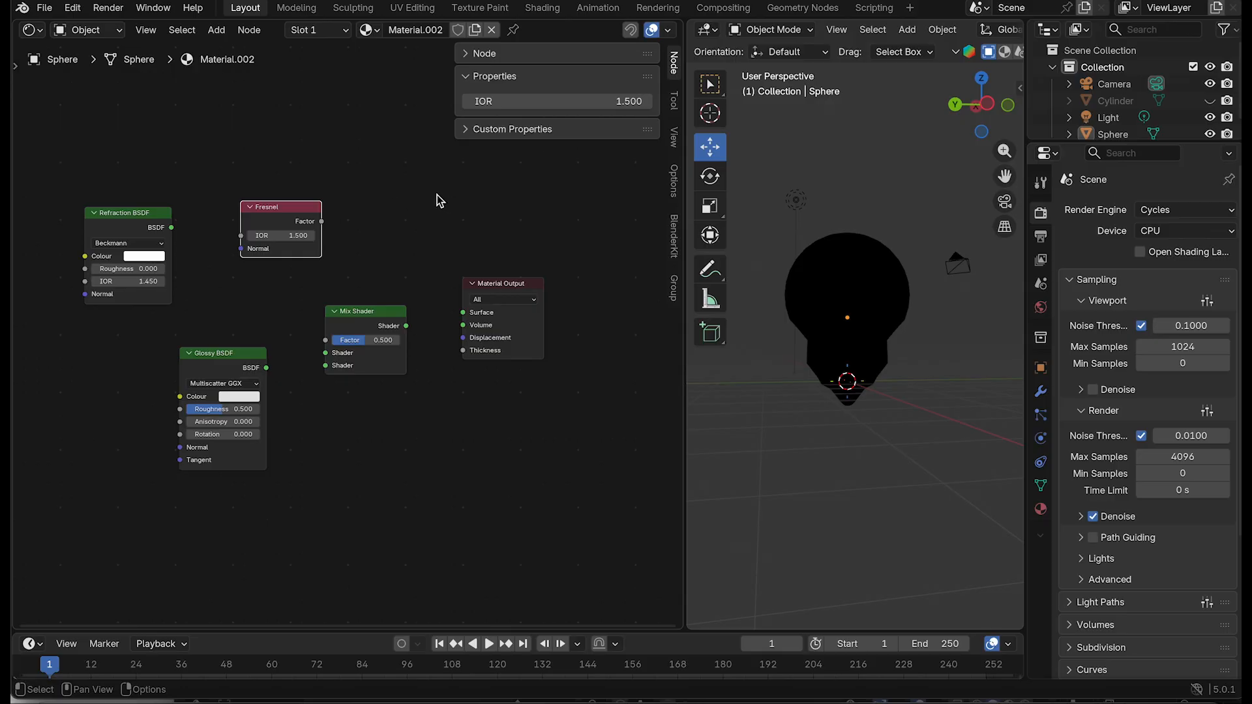
Step: Connect the Refraction BSDF to the first Shader input of the Mix Shader and the Glossy BSDF to the second
click(267, 372)
click(330, 370)
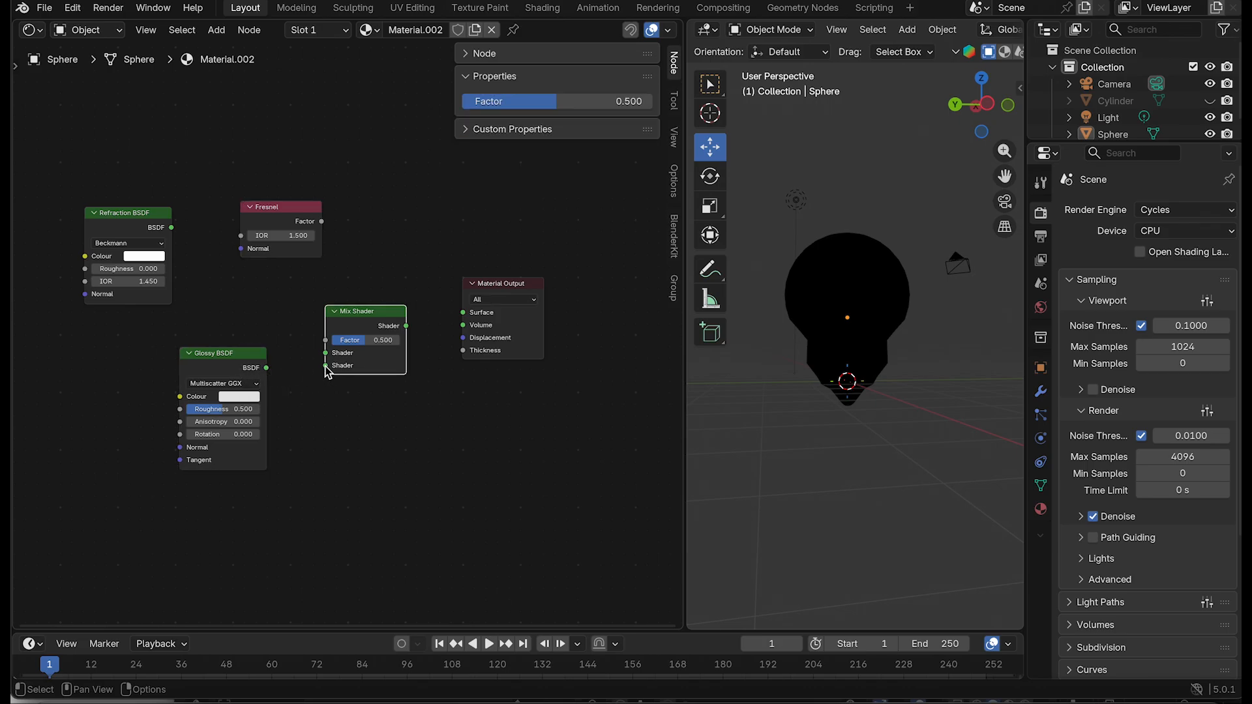
click(267, 373)
drag(267, 369, 326, 371)
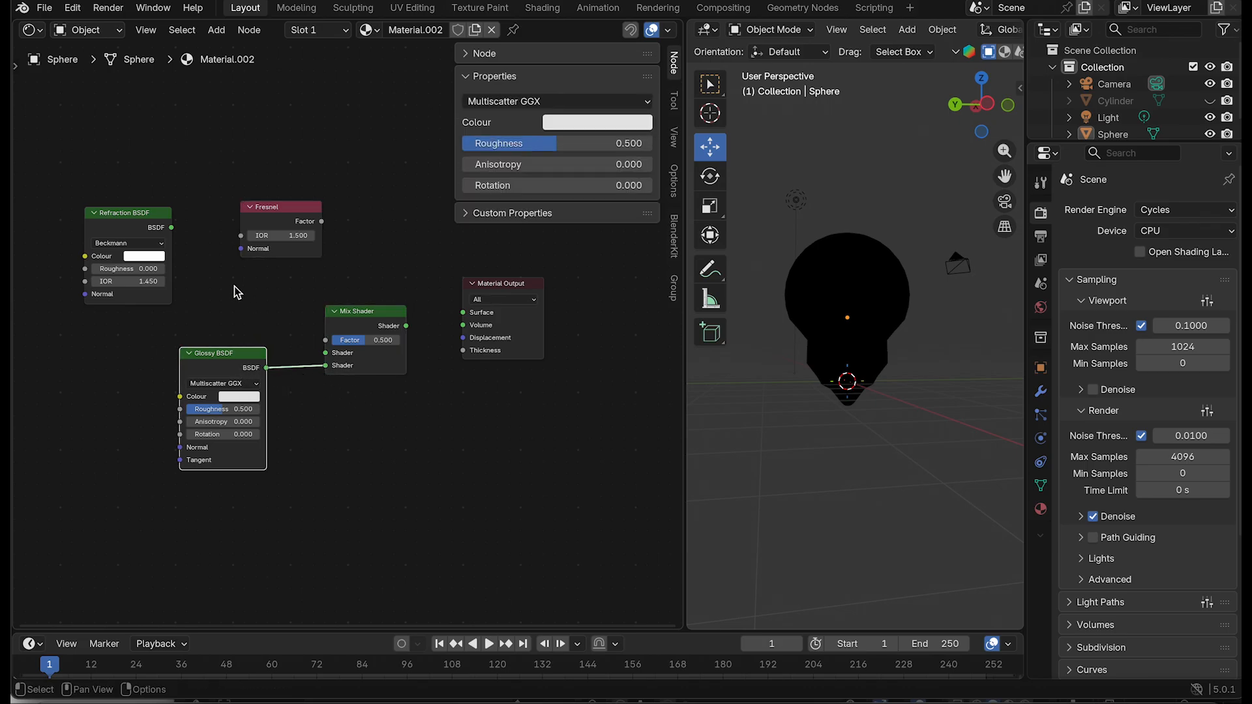
drag(171, 227, 325, 353)
click(325, 227)
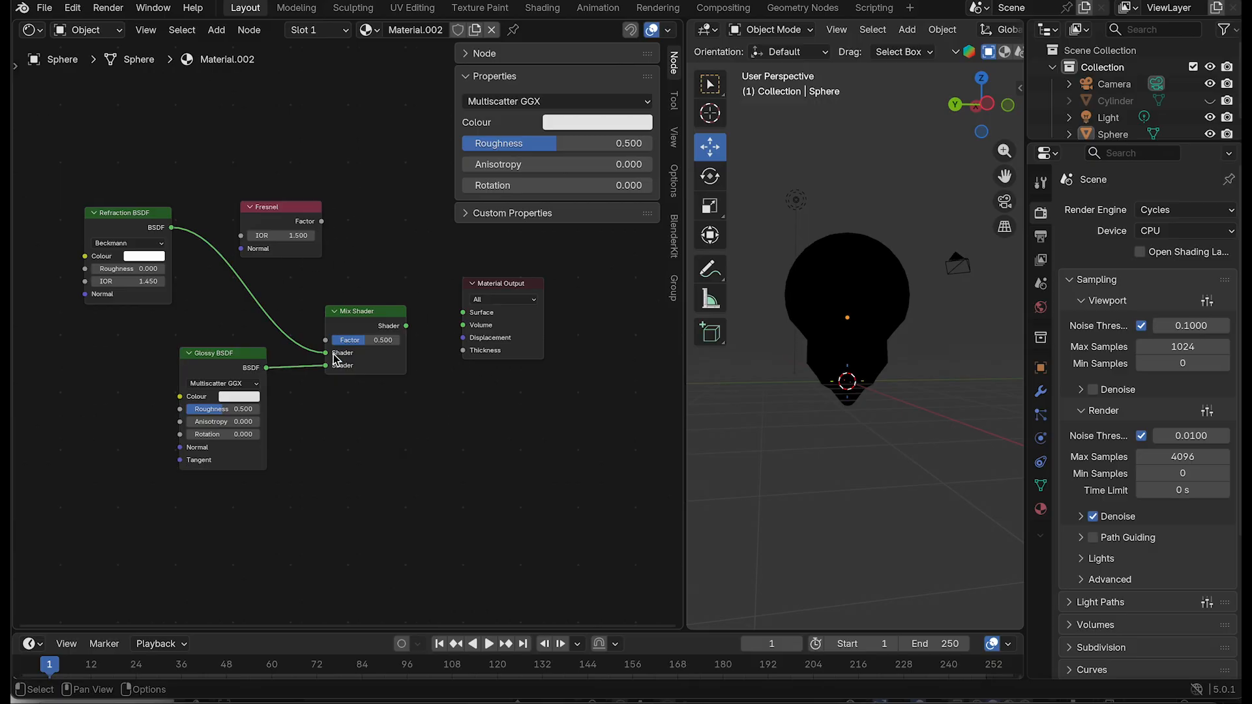
Step: Connect the Fresnel factor to the Mix Shader's Factor, and the Mix Shader's output to the Material Output's Surface
drag(323, 223, 326, 340)
drag(390, 311, 407, 307)
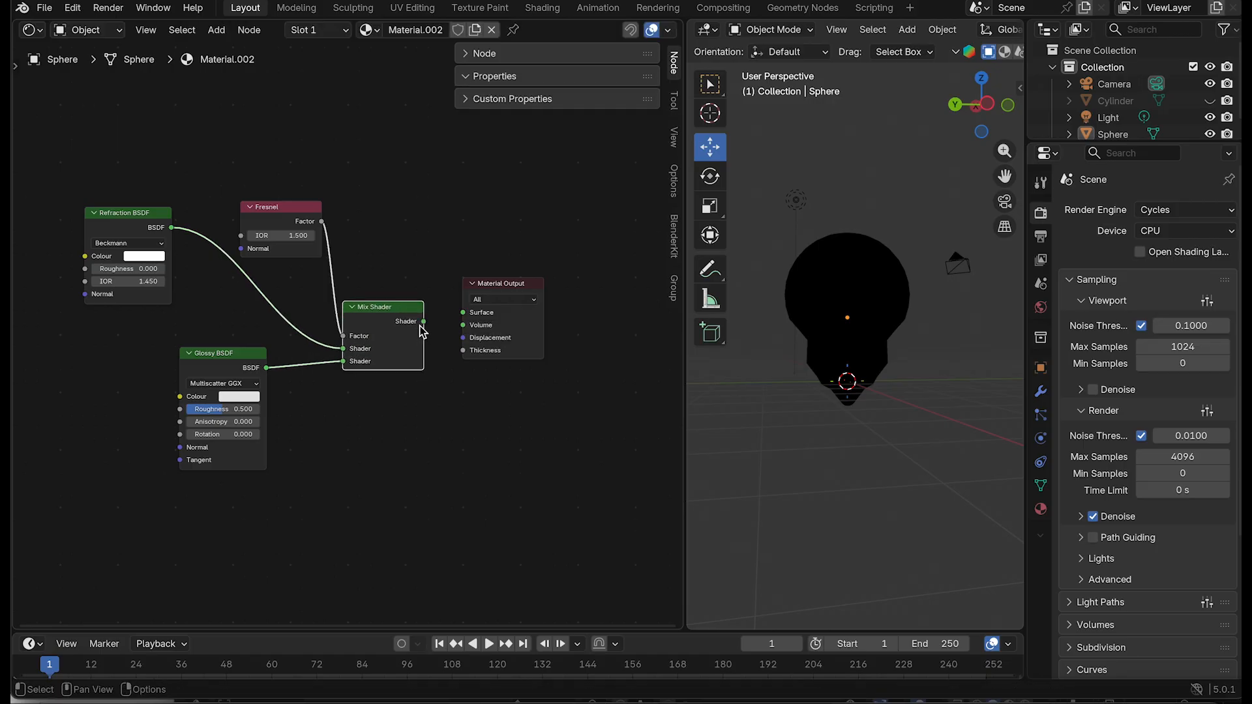
drag(424, 322, 463, 313)
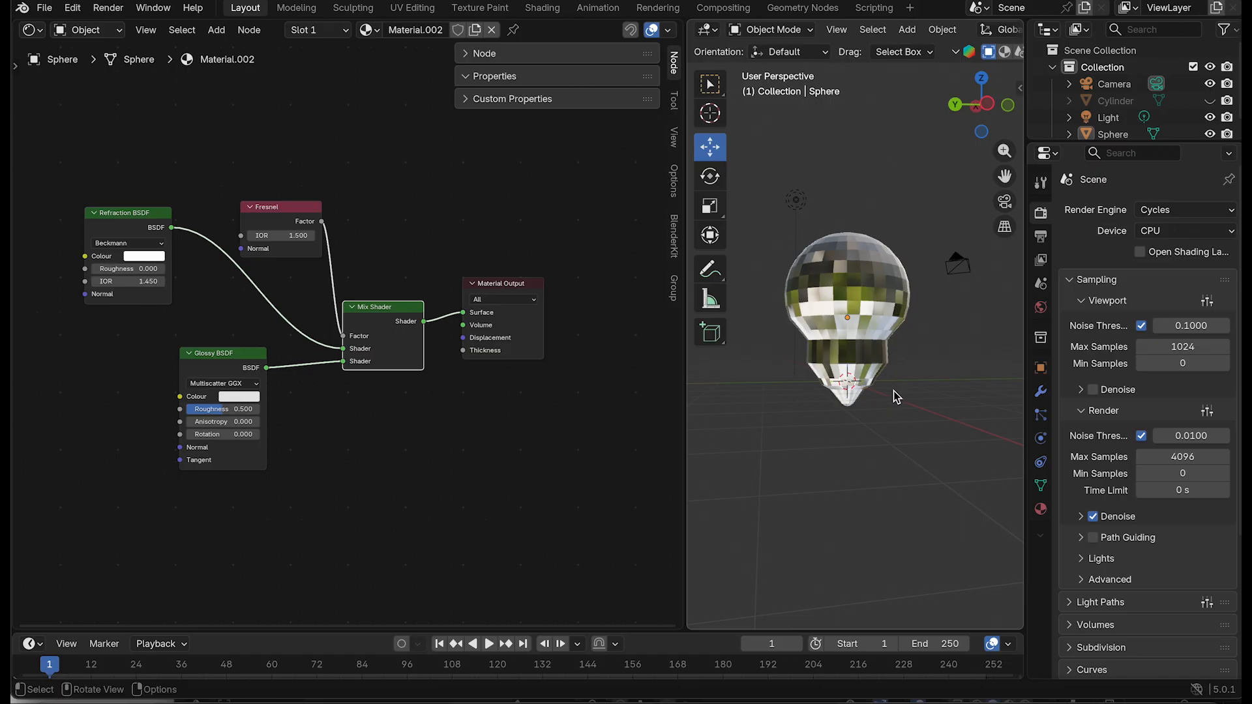
Step: Examine the sphere's glass material in an enlarged viewport with rendered shading
scroll(871, 427, up, 3)
drag(686, 81, 285, 81)
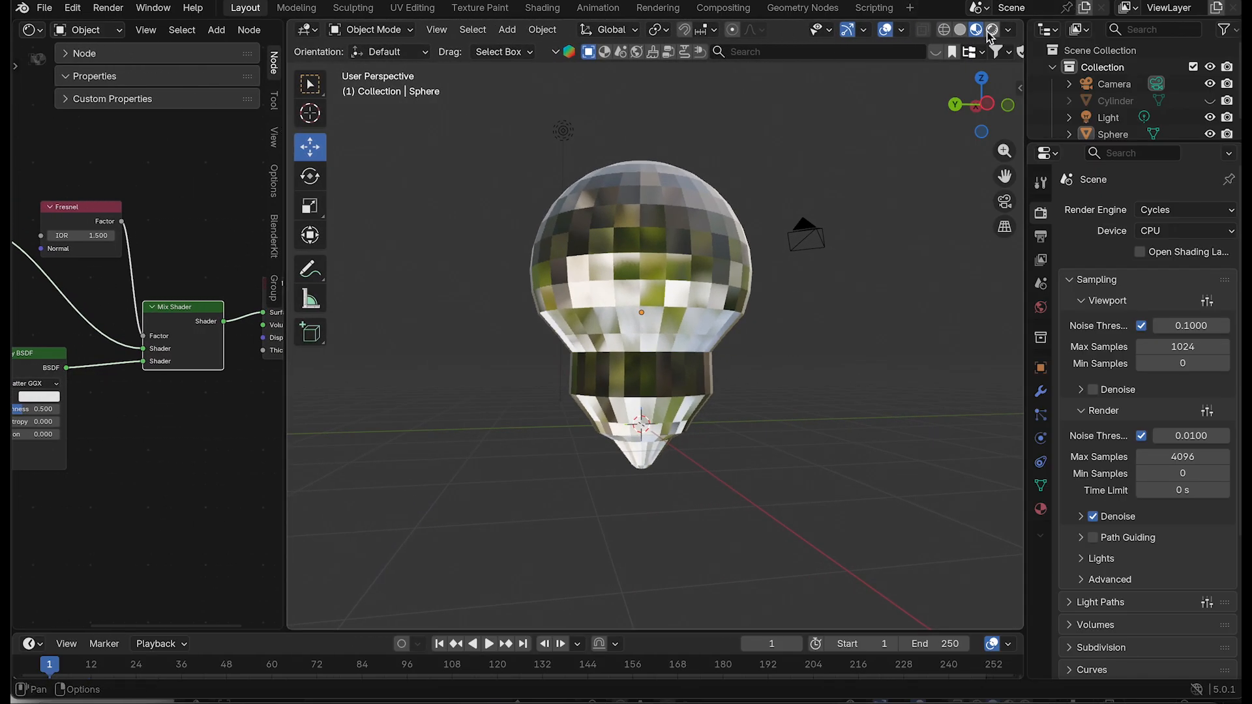
click(990, 31)
click(638, 294)
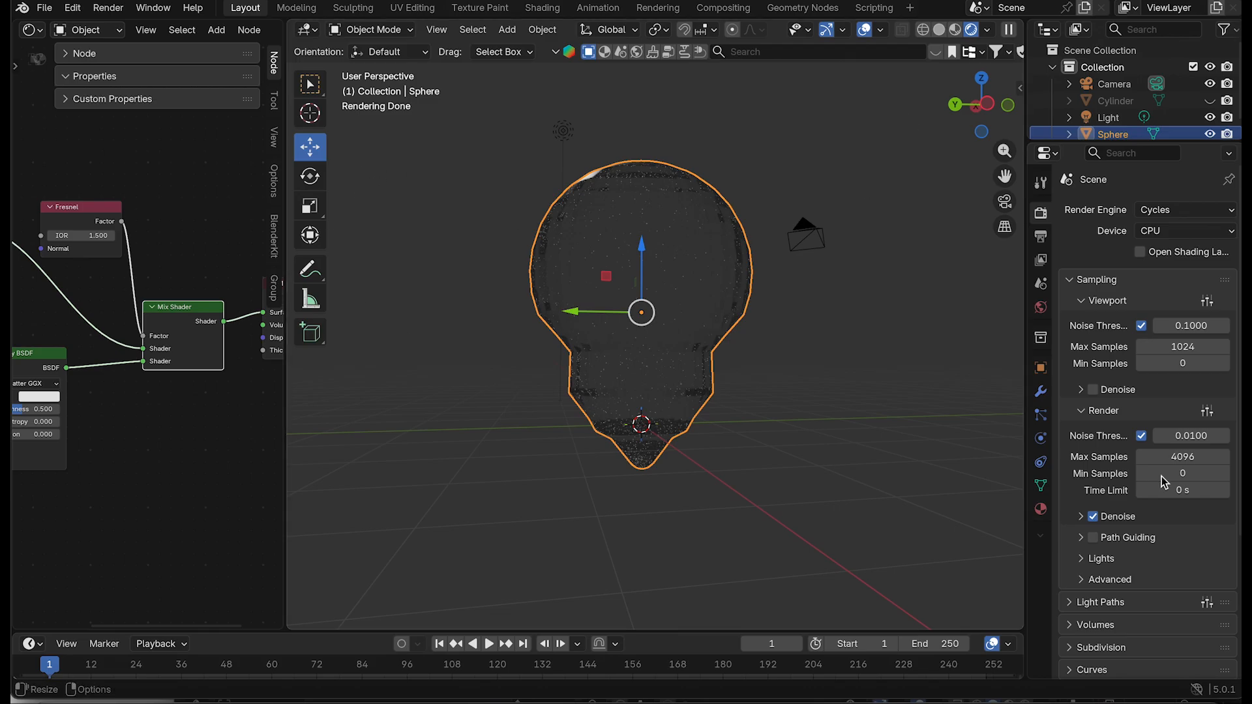
scroll(757, 287, up, 4)
scroll(758, 289, down, 4)
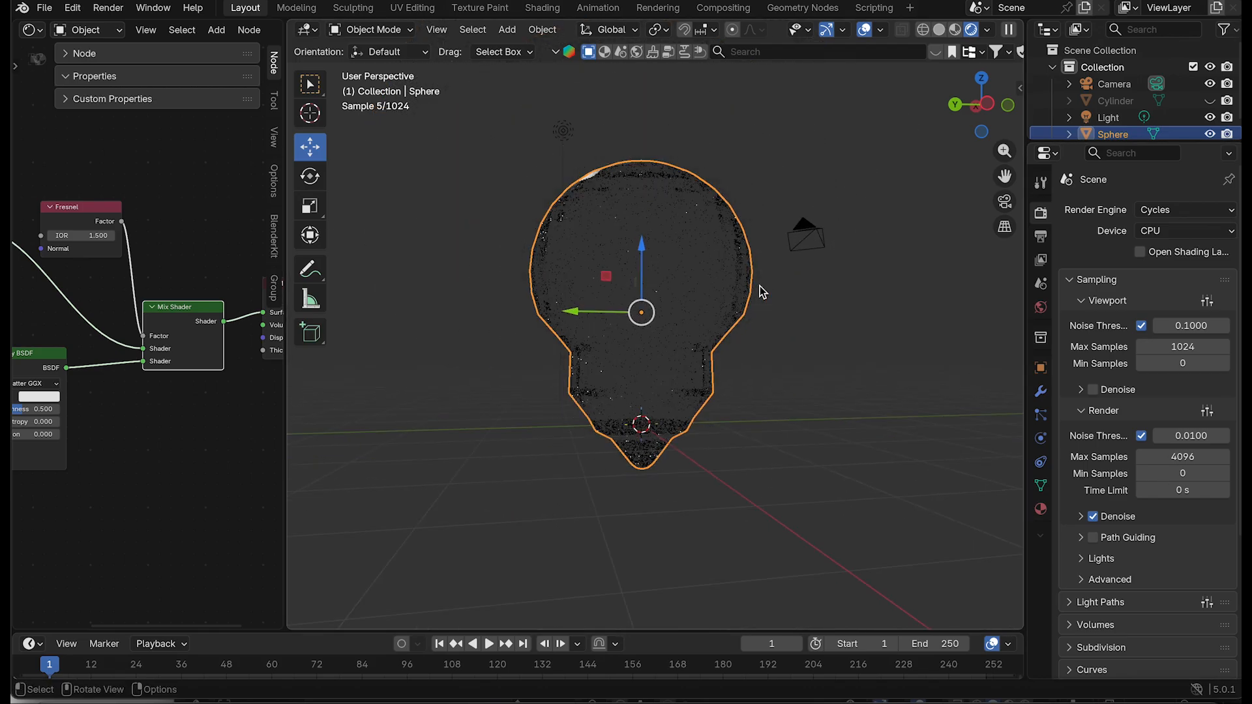
Step: Lower the Glossy BSDF node's roughness to about 0.173
drag(285, 179, 605, 179)
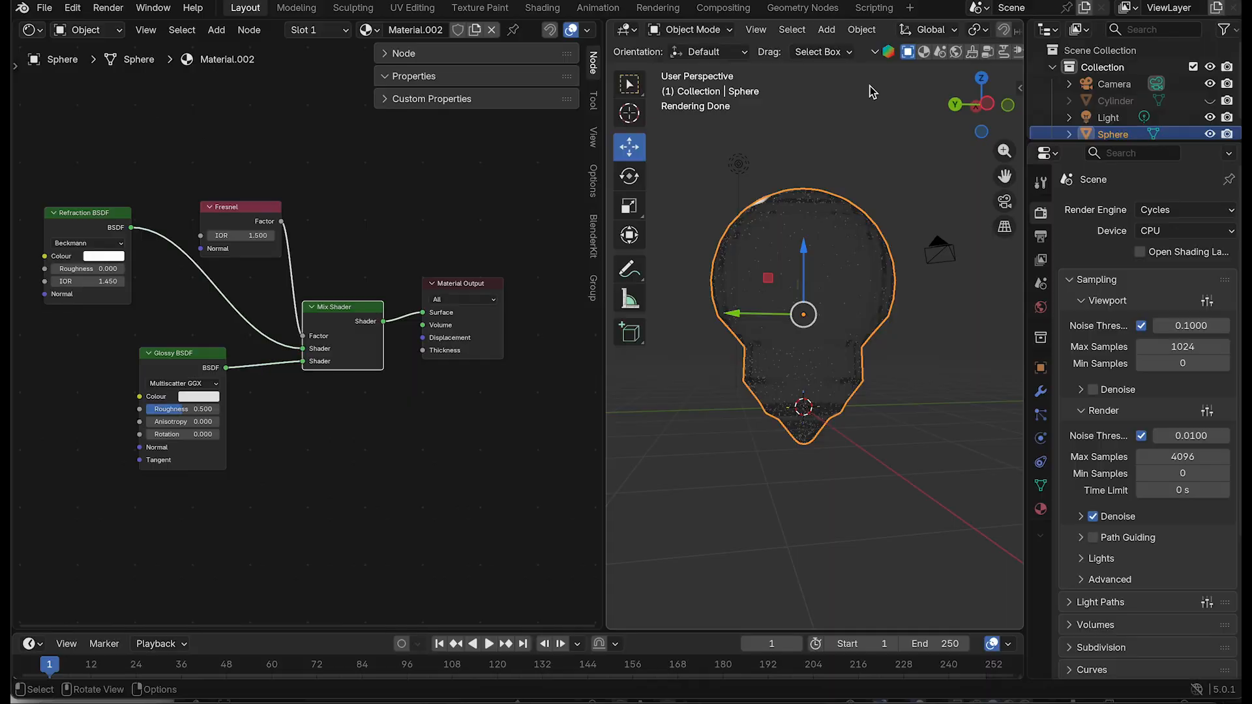
drag(189, 408, 161, 409)
click(357, 450)
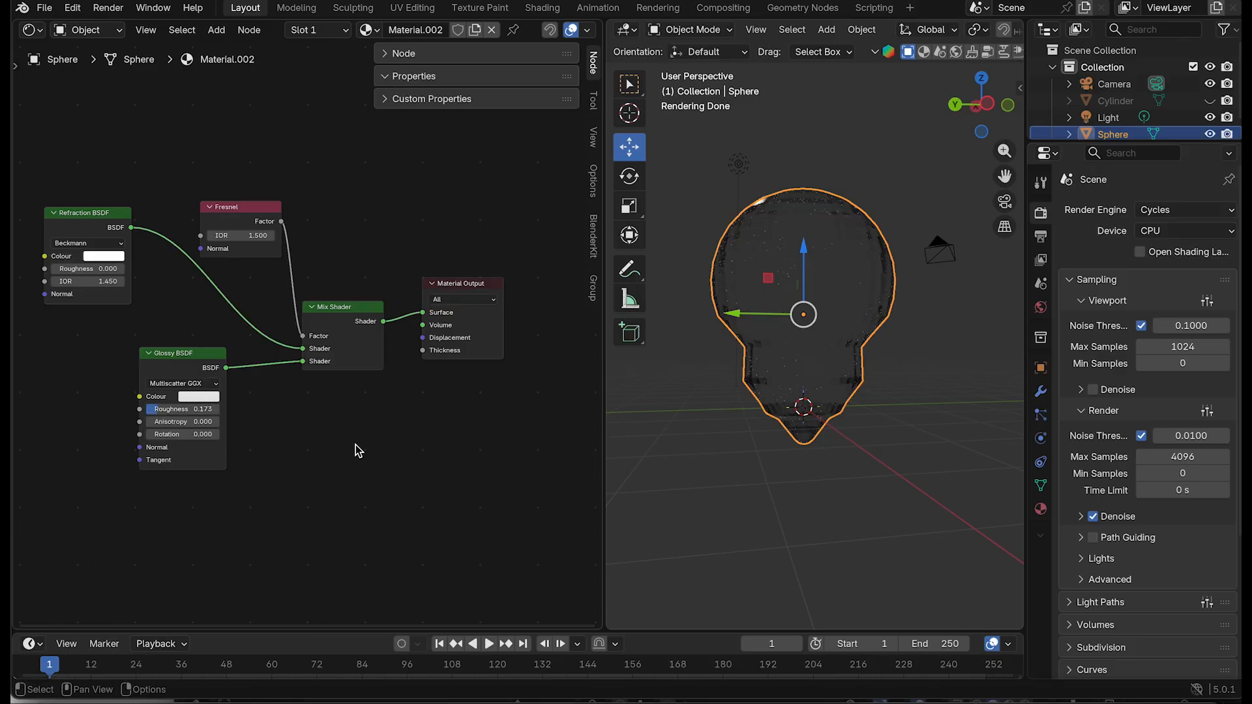
Step: Unhide the cylinder and enlarge the 3D viewport to show it together with the glass sphere
drag(603, 147, 272, 192)
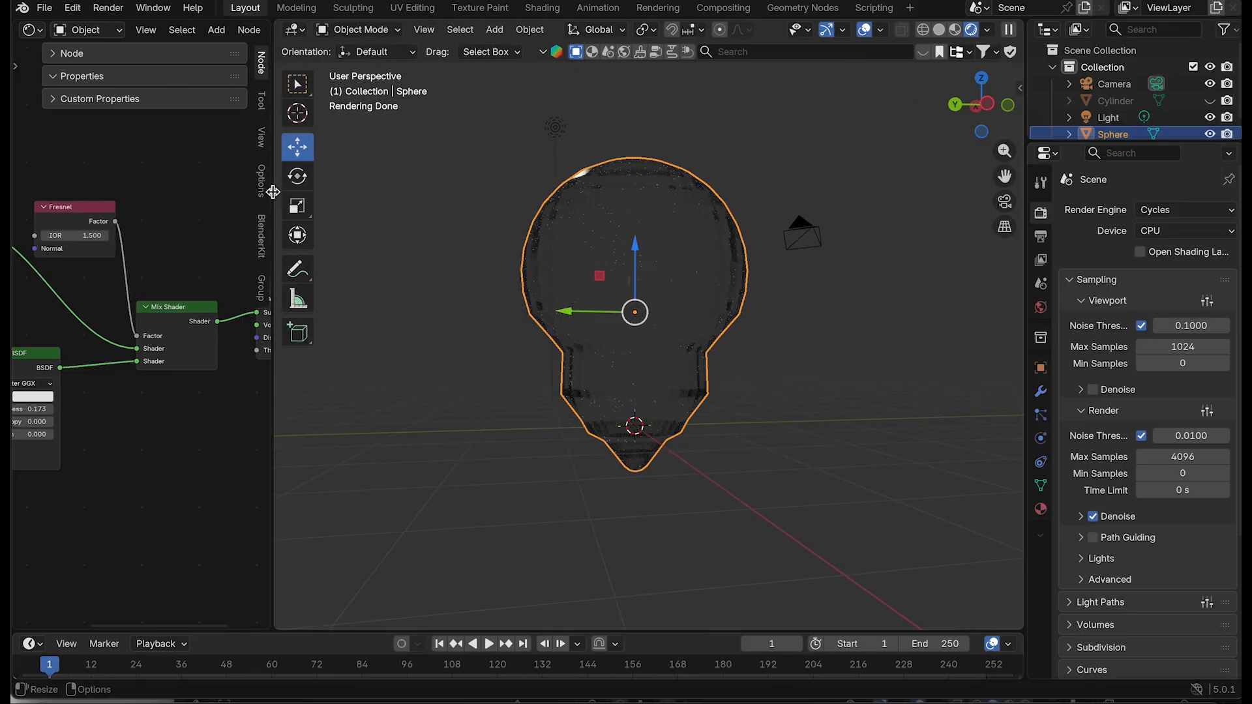
scroll(1147, 111, down, 1)
click(1209, 88)
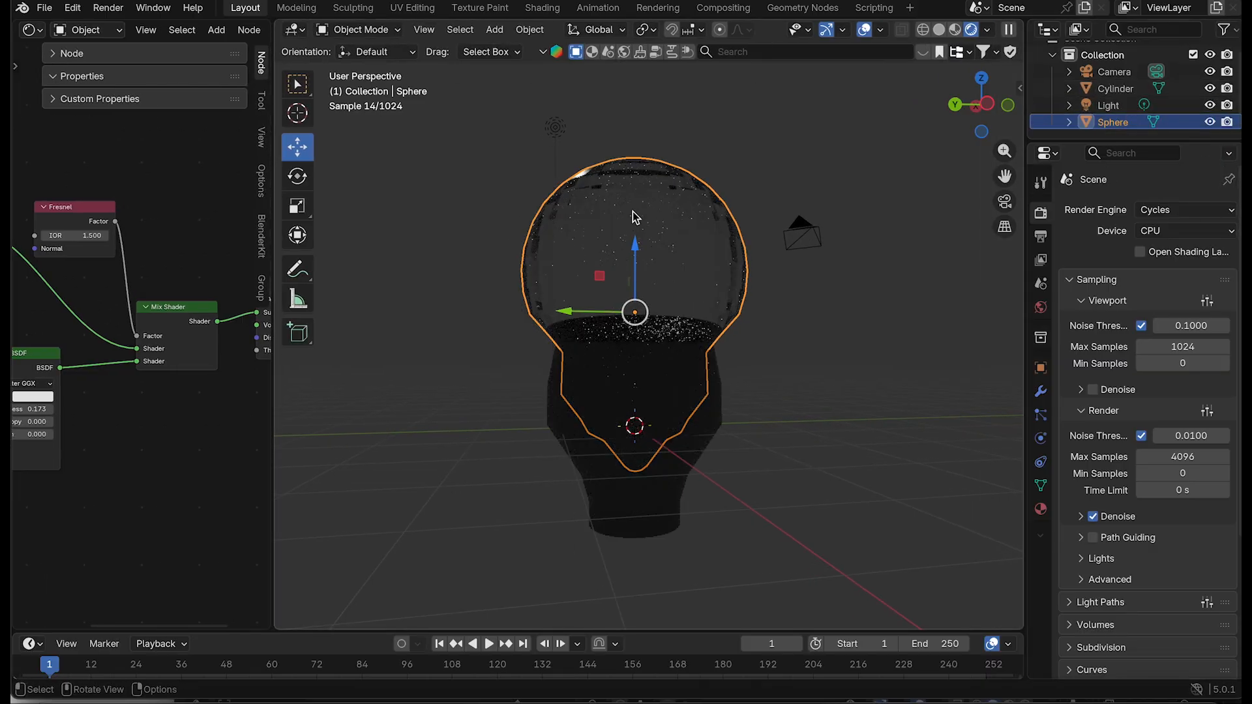
drag(271, 176, 105, 176)
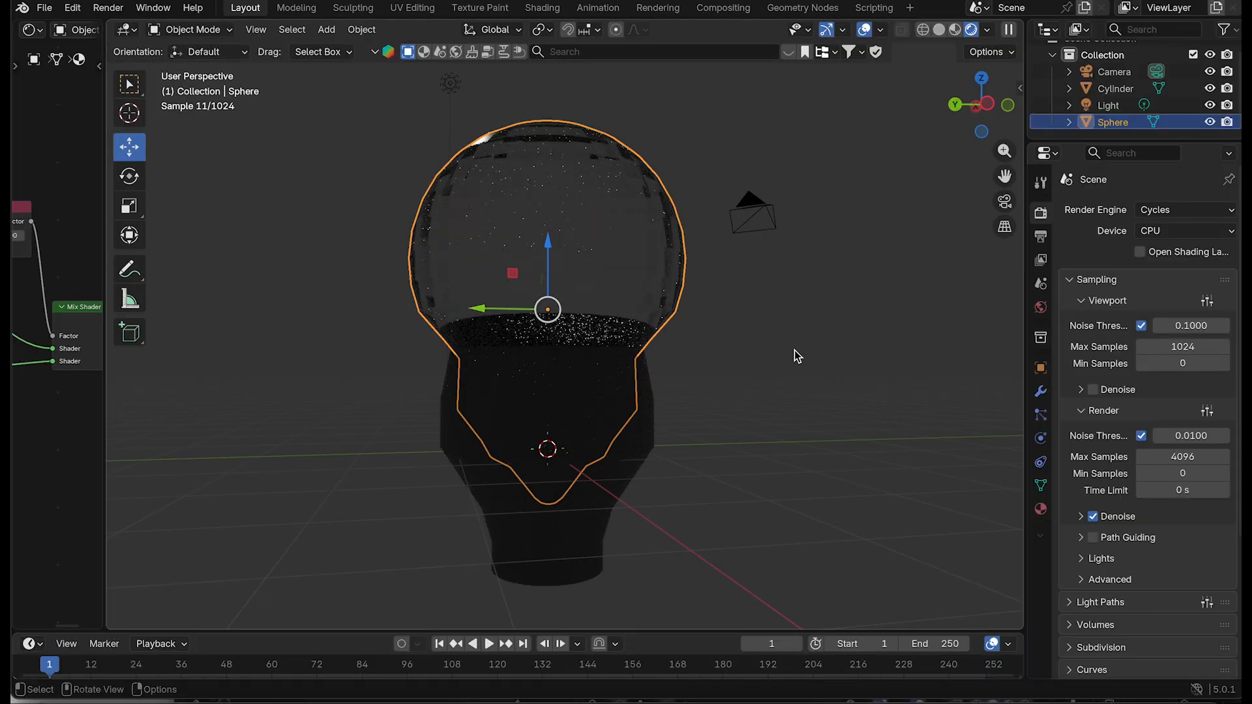
Step: Move the cylinder down along Z until it sits below the sphere
click(795, 350)
drag(983, 133, 981, 155)
scroll(785, 399, down, 3)
click(554, 432)
drag(557, 353, 571, 443)
click(769, 440)
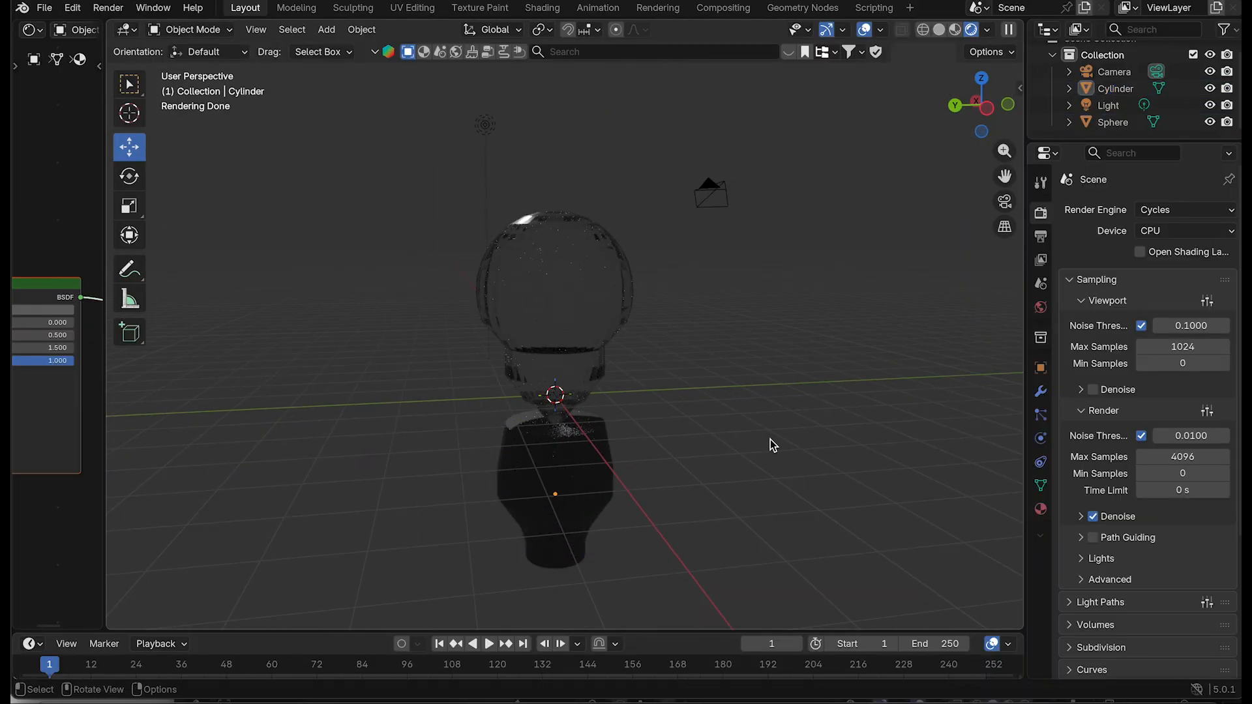
Step: Switch the viewport to solid shading and raise the cylinder along Z to about -1.39 m
click(983, 135)
mouse_move(983, 135)
mouse_down()
mouse_move(978, 287)
mouse_move(978, 276)
mouse_up()
click(939, 29)
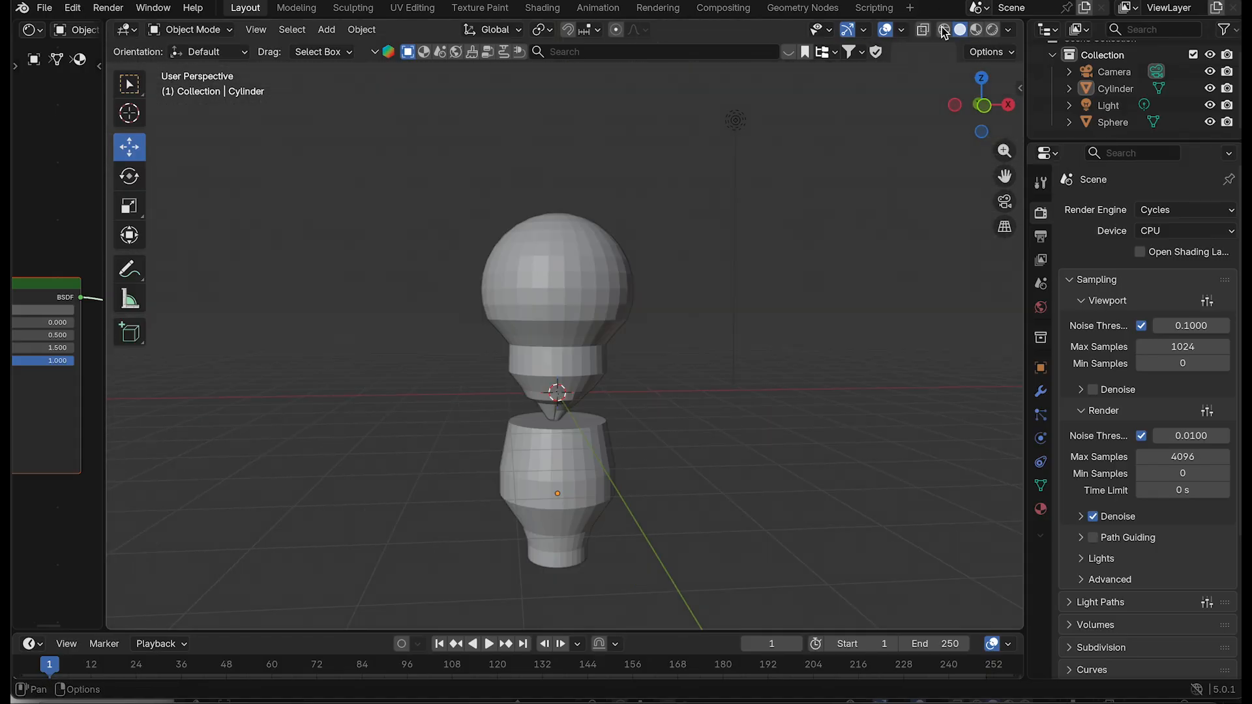
click(590, 457)
mouse_move(558, 426)
mouse_down()
mouse_move(556, 327)
mouse_move(556, 390)
mouse_move(558, 373)
mouse_up()
Step: Scale the cylinder uniformly to about 0.853 and rotate it 180° about X
key(s)
click(692, 428)
click(701, 429)
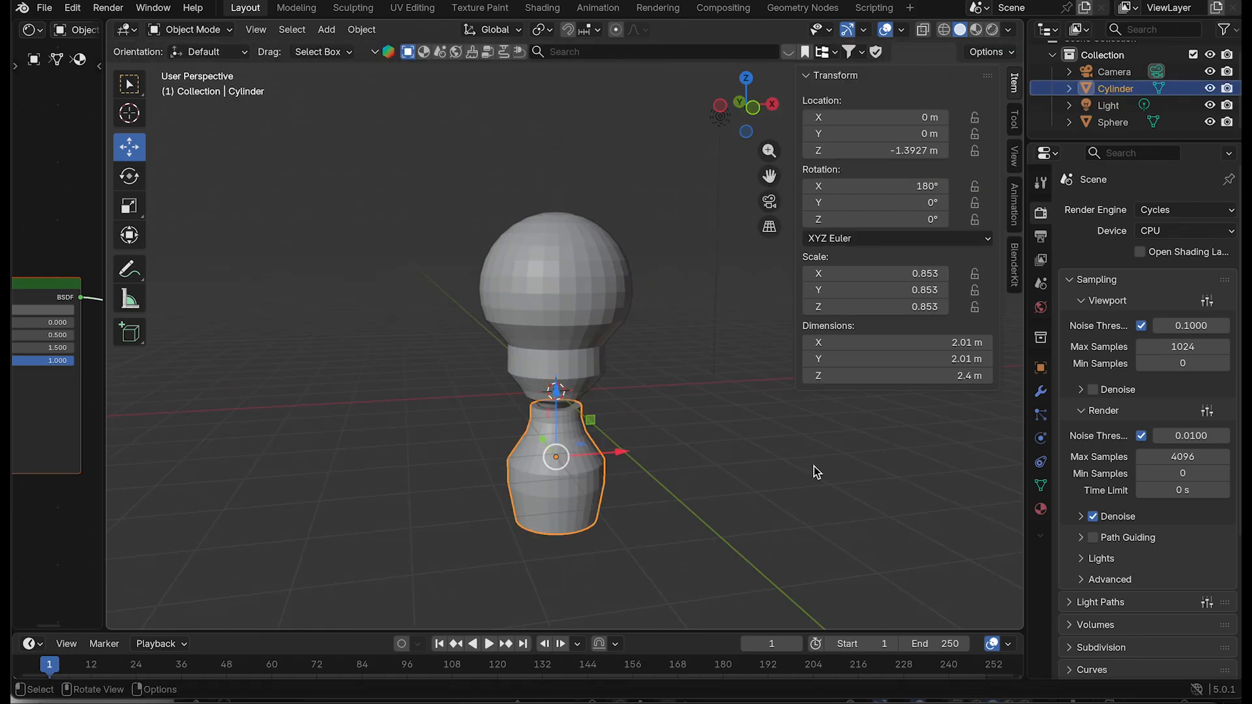
Step: Set the sphere's X rotation to 180°
click(599, 327)
click(939, 186)
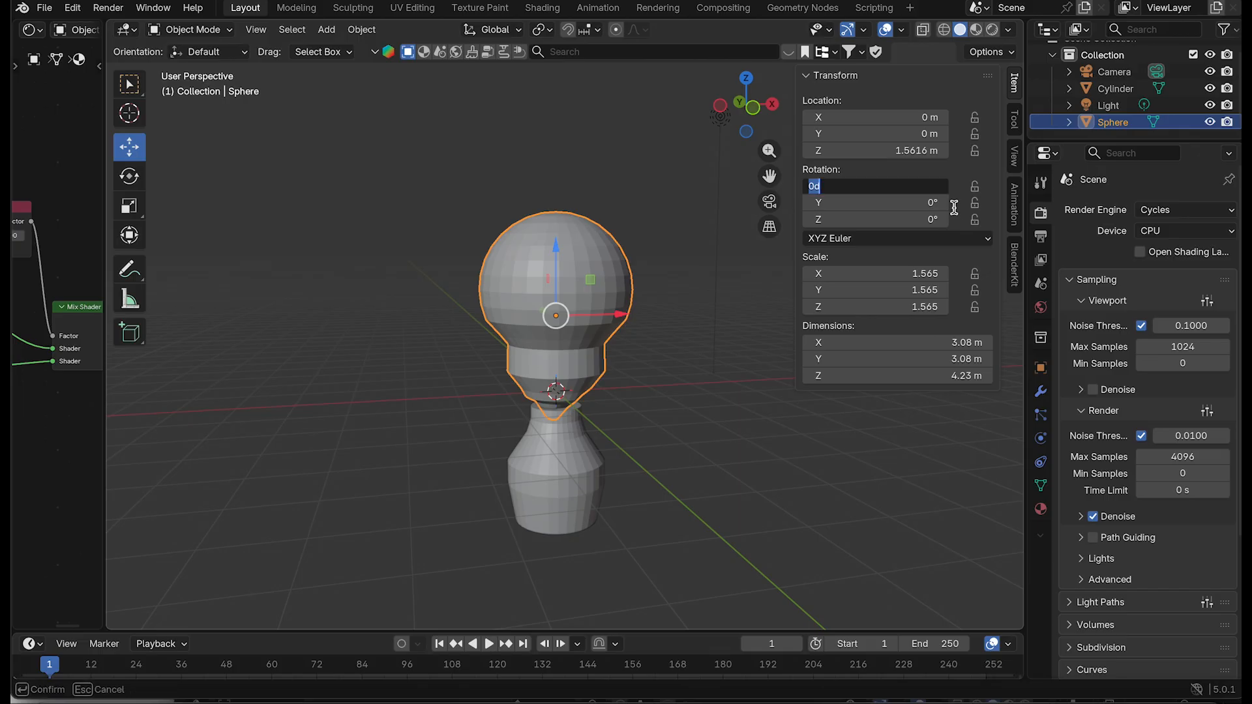
text(180)
key(Return)
click(784, 469)
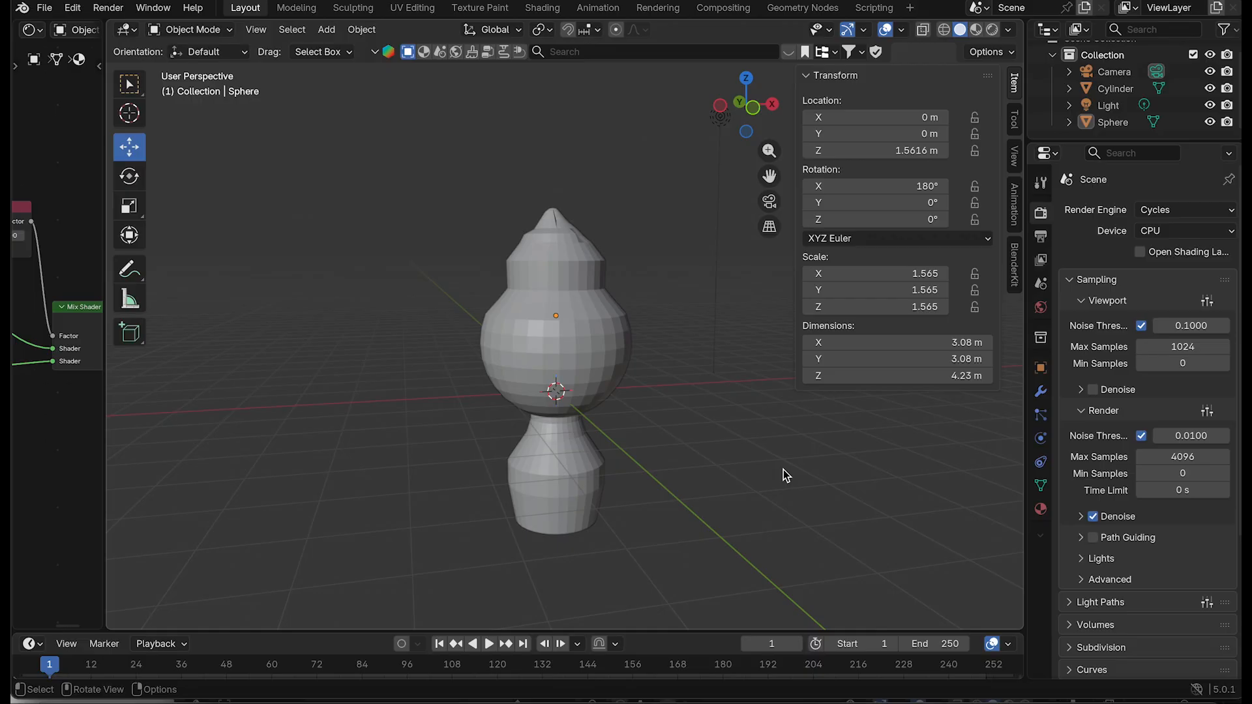
Step: Move the flipped sphere down below the cylinder, to Z about -4.43 m
click(570, 263)
drag(569, 263, 745, 518)
click(626, 518)
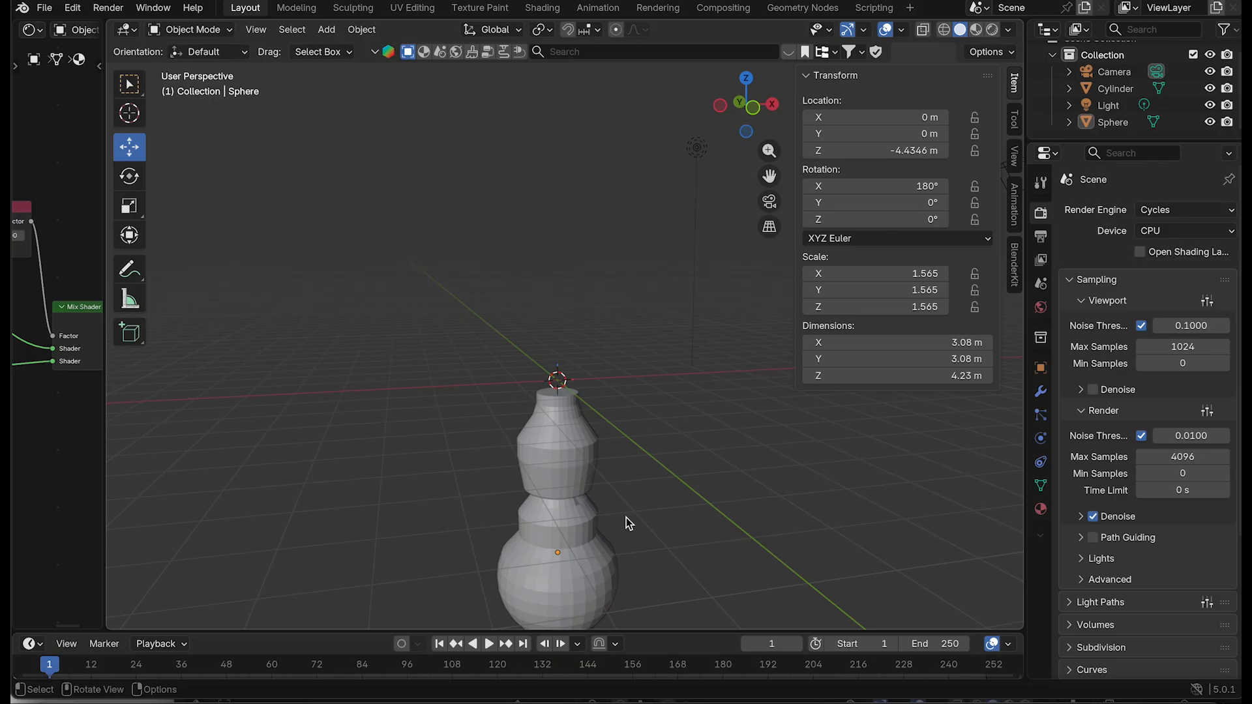
Step: Raise the cylinder above the grid, then raise the sphere to Z about 0.46 m so its neck fits into the cylinder
click(574, 430)
drag(558, 365, 570, 160)
click(568, 518)
drag(554, 489, 561, 301)
click(704, 425)
click(592, 377)
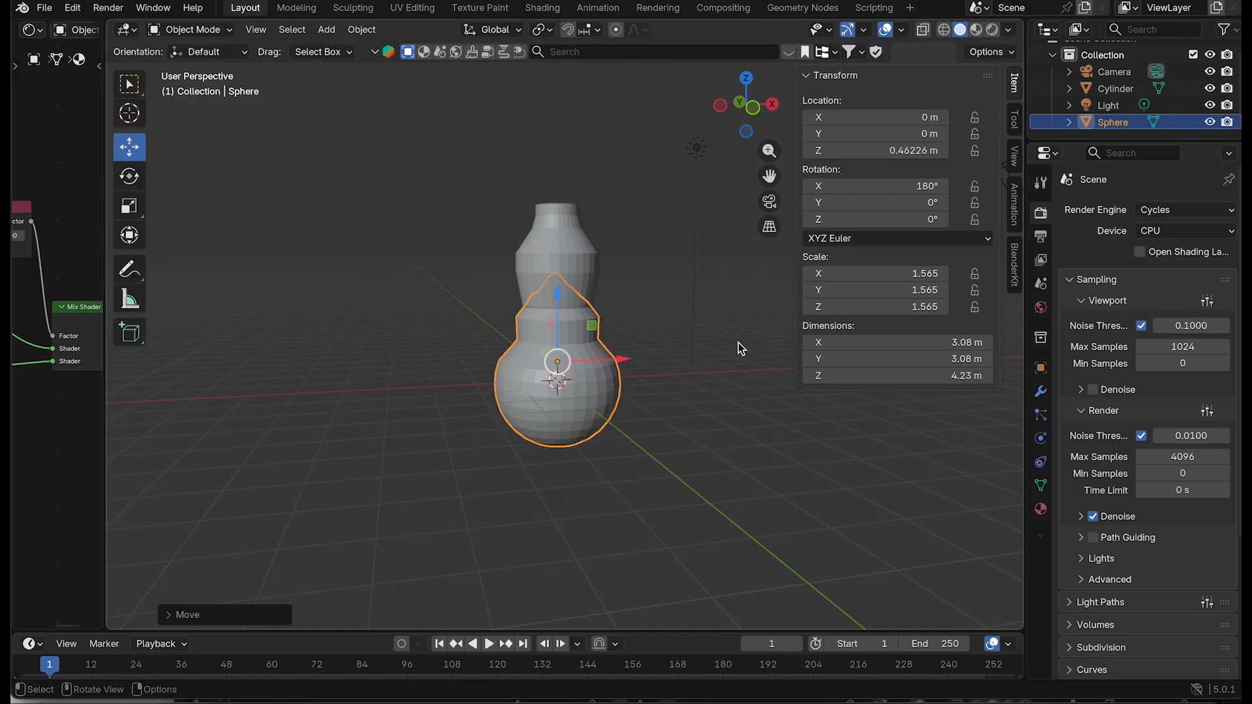
click(679, 395)
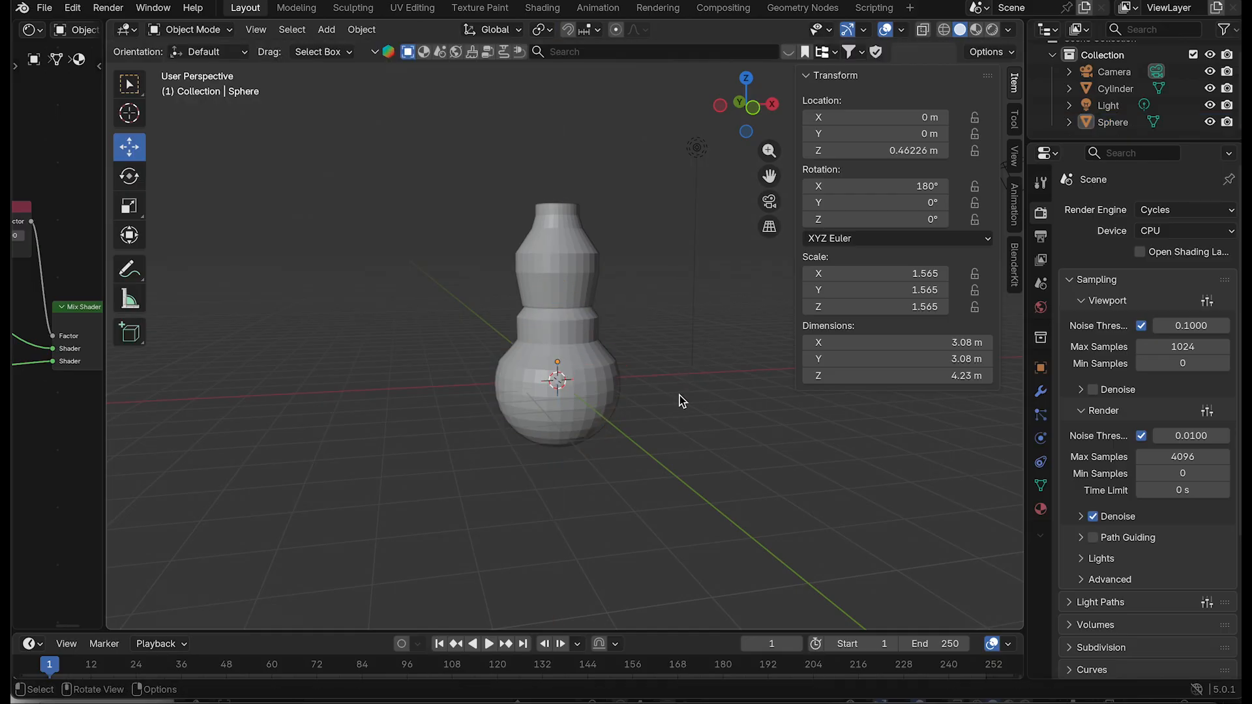
Step: Compare the assembled bulb in rendered and material preview shading, finishing in rendered shading
click(991, 30)
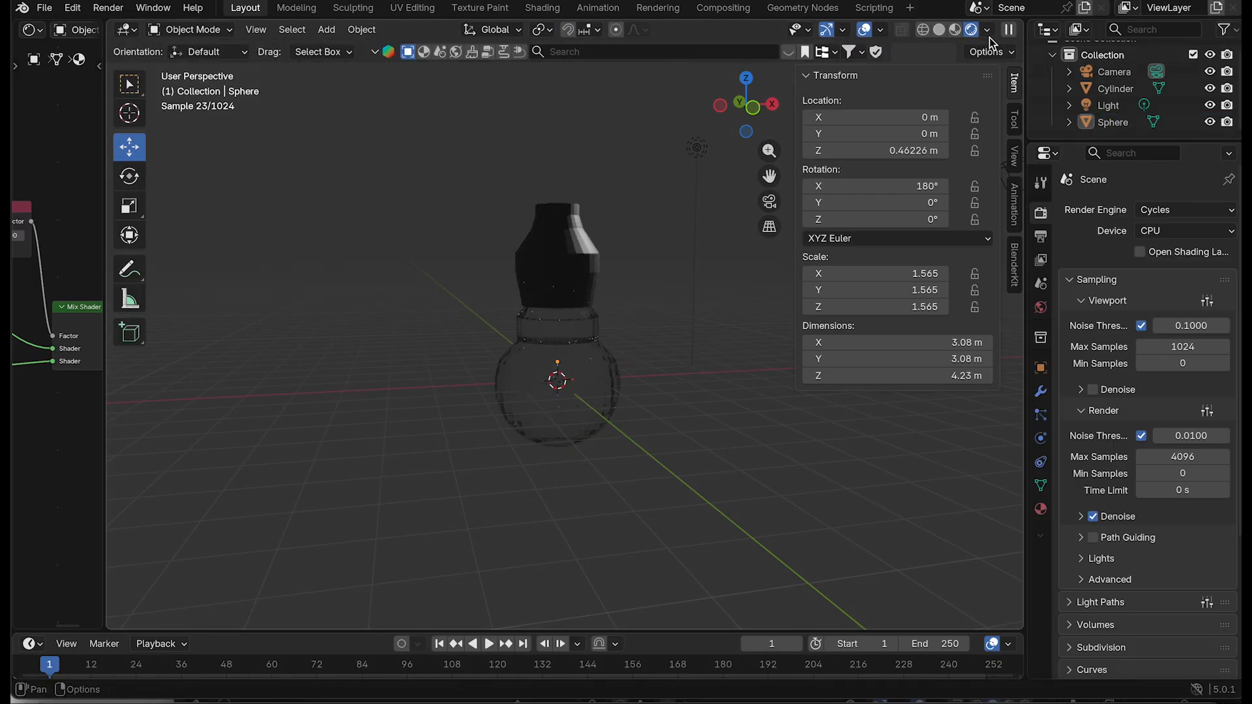
scroll(775, 330, down, 3)
scroll(775, 326, up, 7)
scroll(777, 316, down, 2)
click(955, 29)
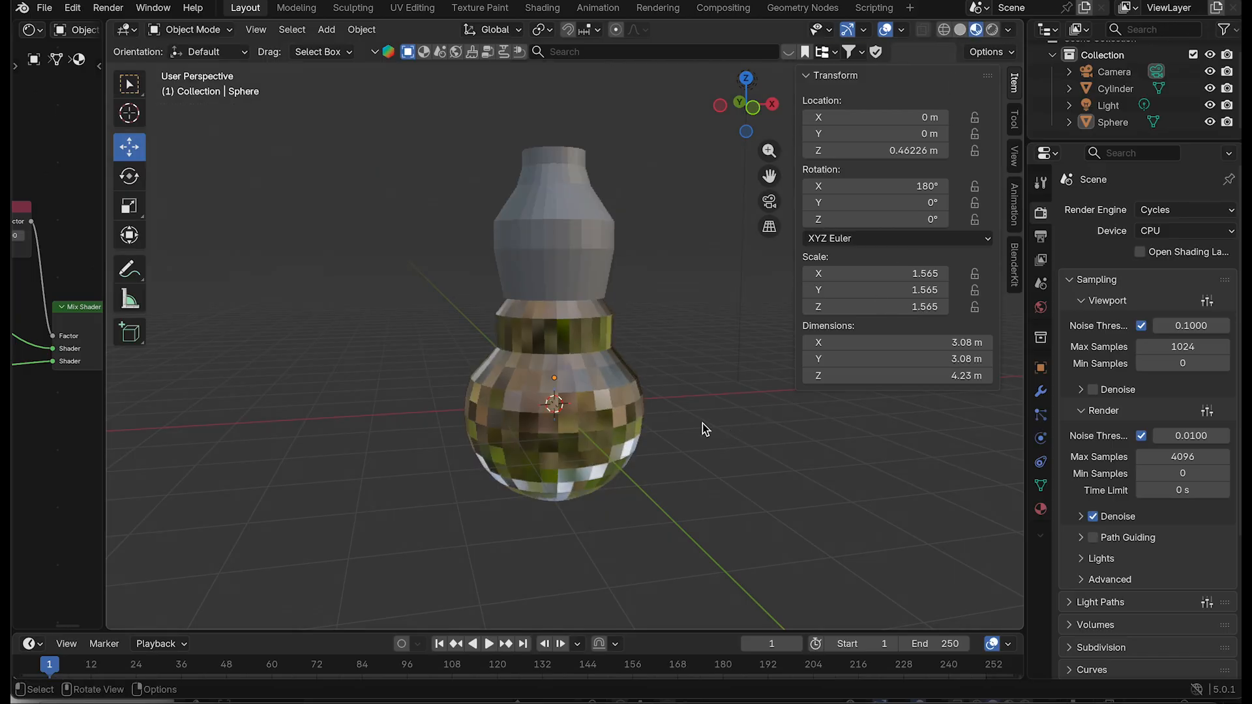
click(566, 441)
click(991, 29)
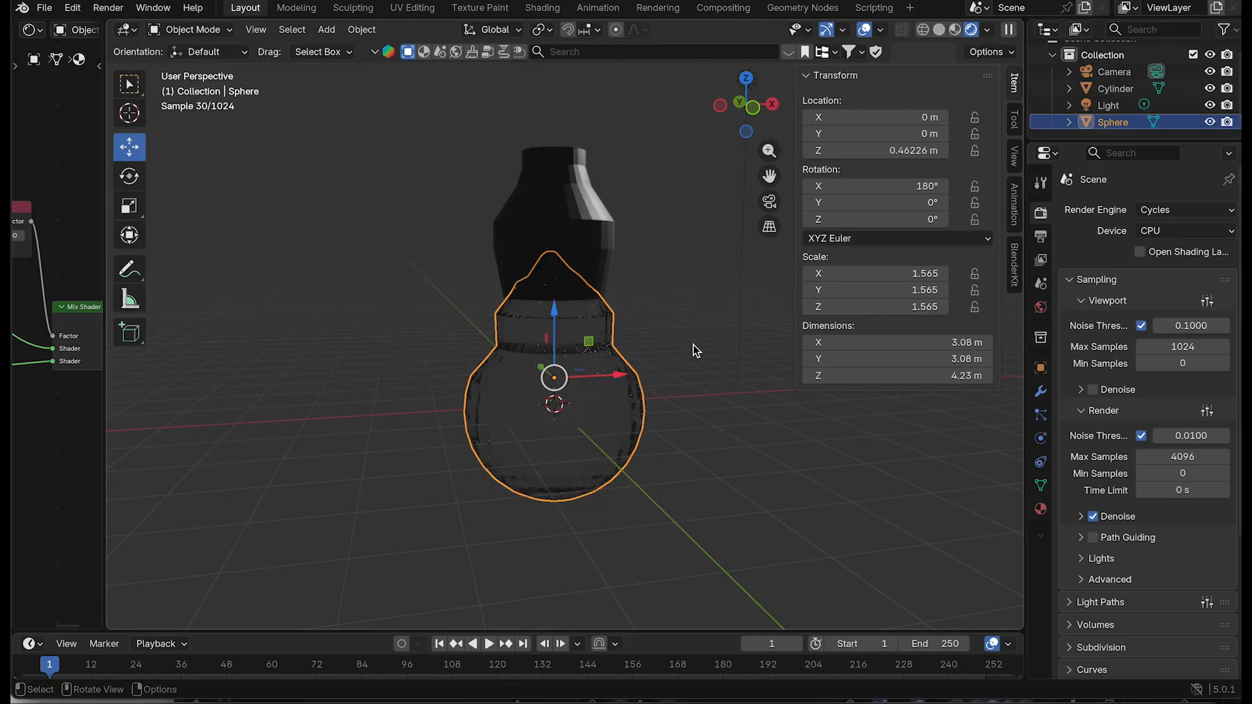
Step: Inspect the rendered bulb from another angle and show the glass sphere's material settings
click(747, 193)
drag(749, 112, 665, 526)
scroll(671, 519, up, 1)
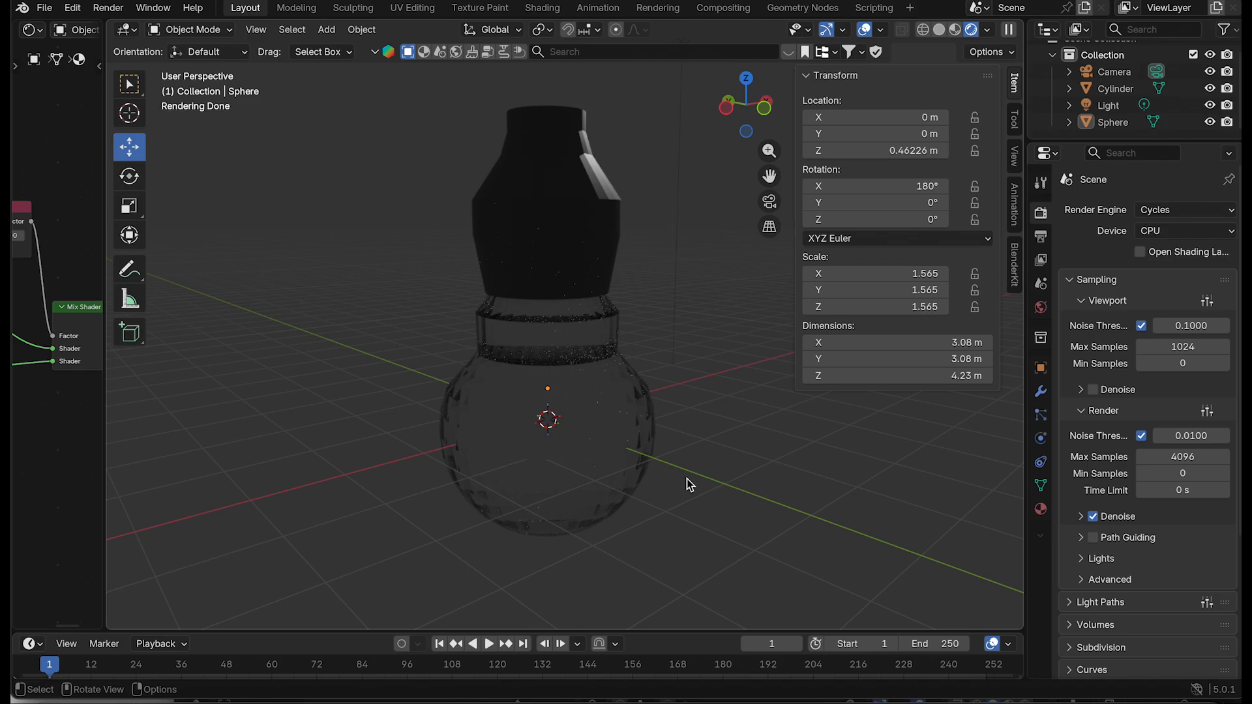
click(573, 530)
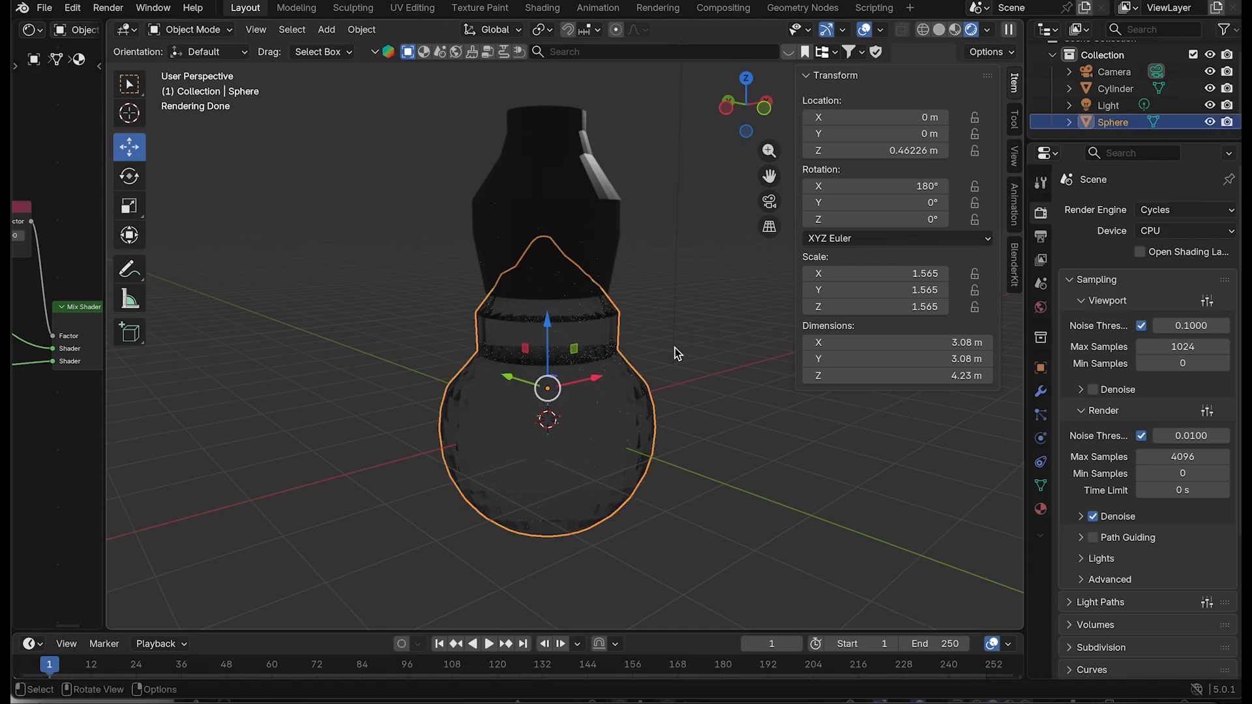
click(1040, 509)
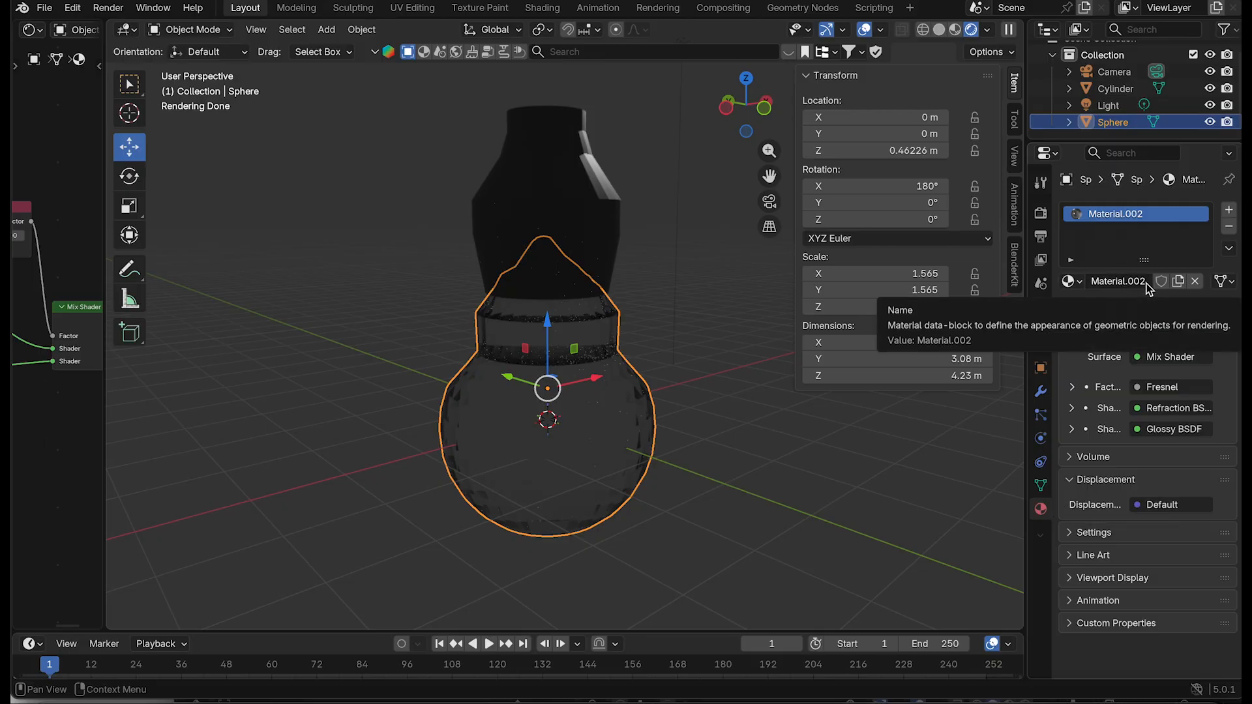
click(382, 366)
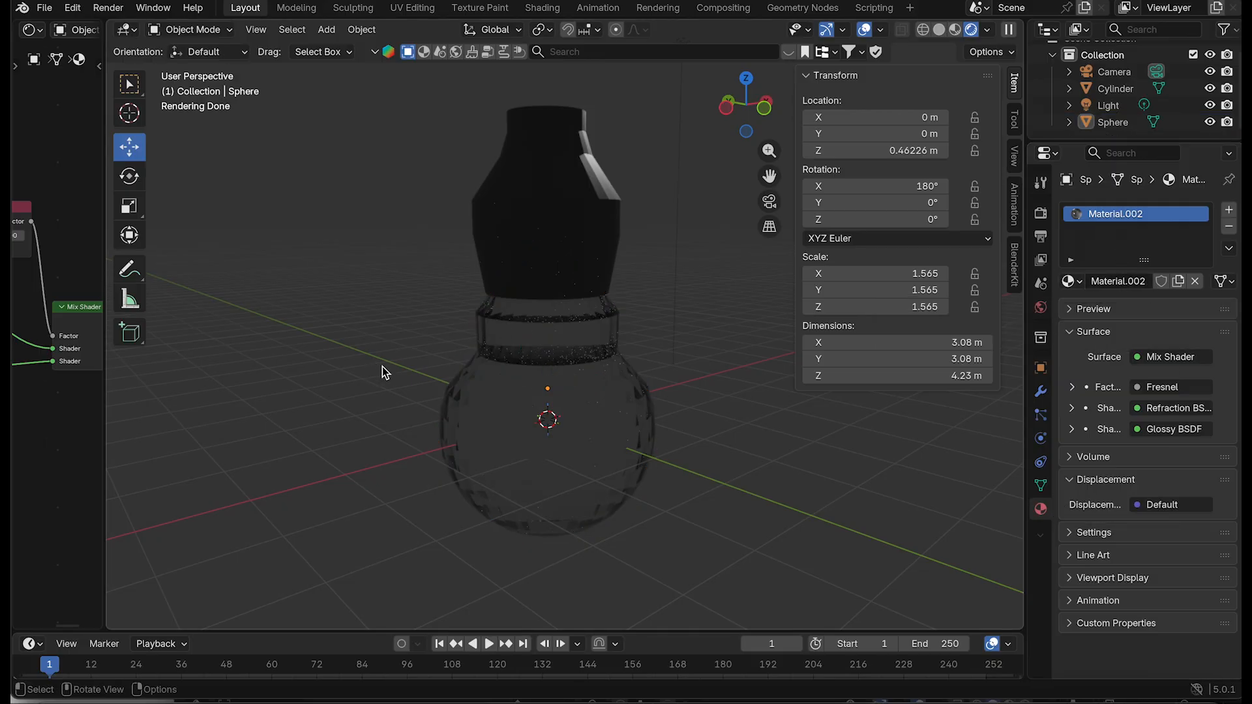
key(shift+a)
mouse_move(388, 358)
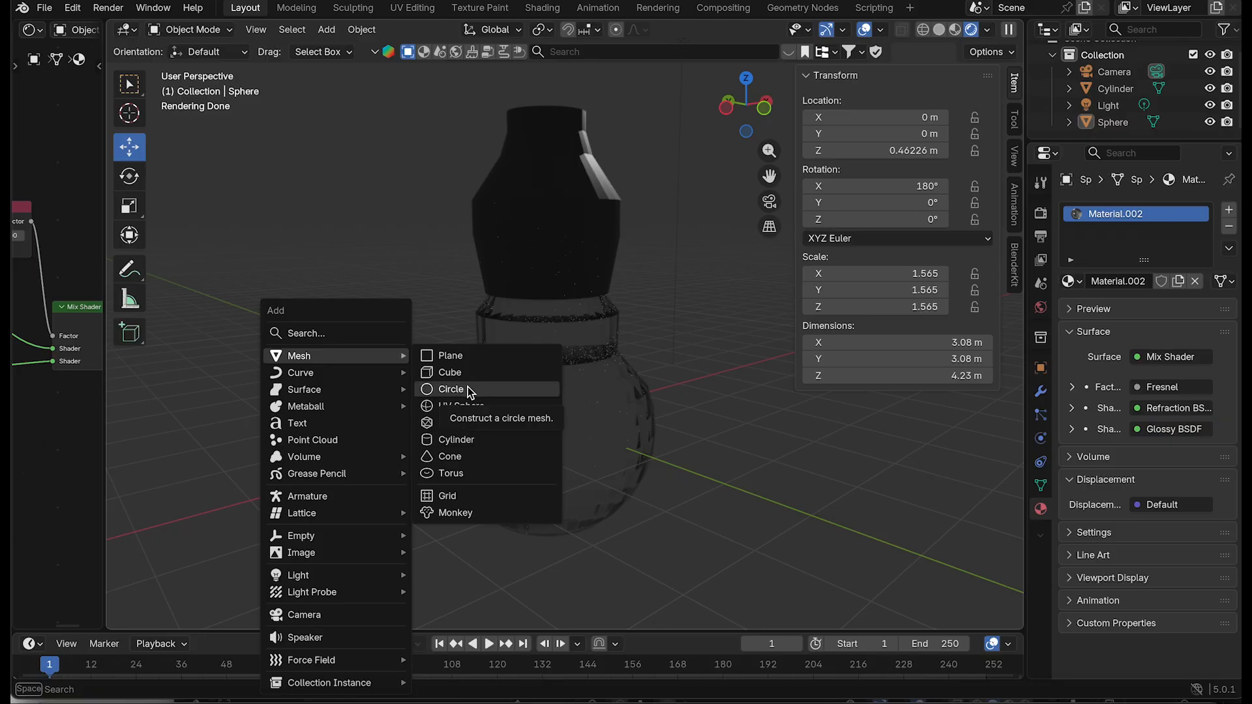
click(478, 355)
key(ctrl+z)
Step: Add a UV sphere and move it beside the bulb, to X about -1.6 m and Y about 3.09 m
key(shift+a)
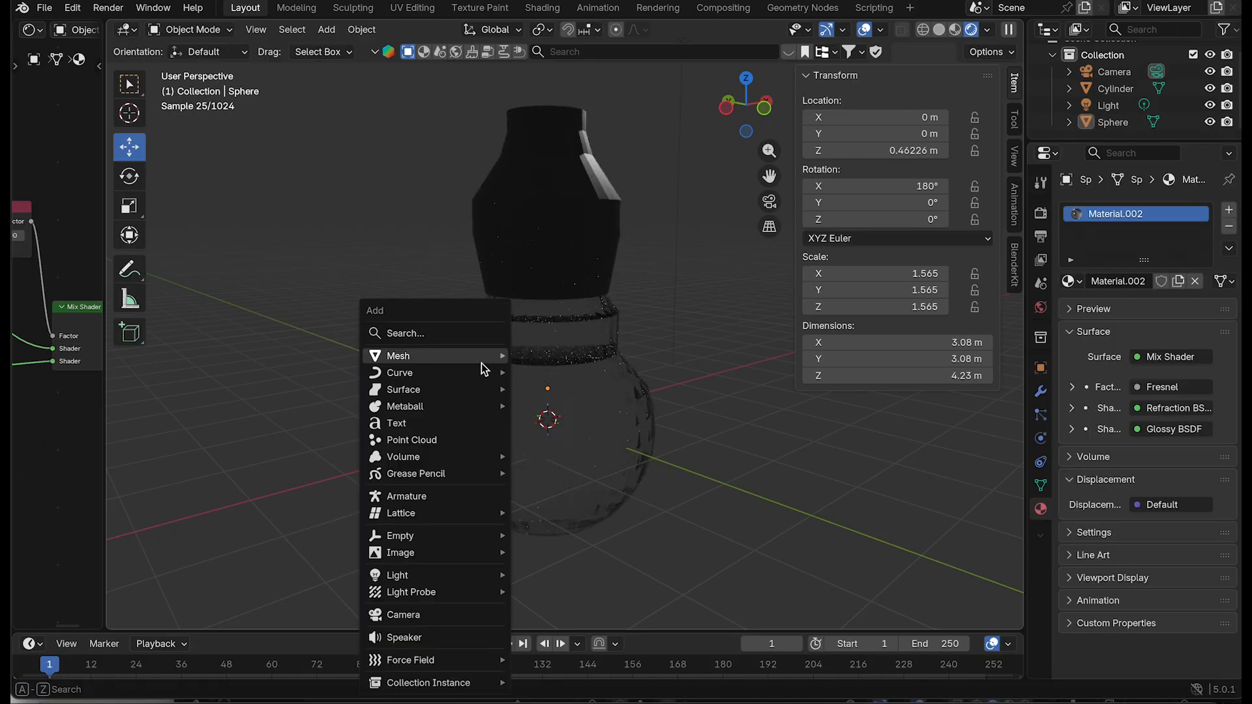
mouse_move(483, 366)
click(590, 405)
drag(592, 410, 364, 399)
drag(284, 365, 318, 410)
Step: Scale the new sphere uniformly down to about 0.521
click(717, 280)
drag(746, 133, 819, 130)
scroll(671, 459, down, 2)
click(428, 414)
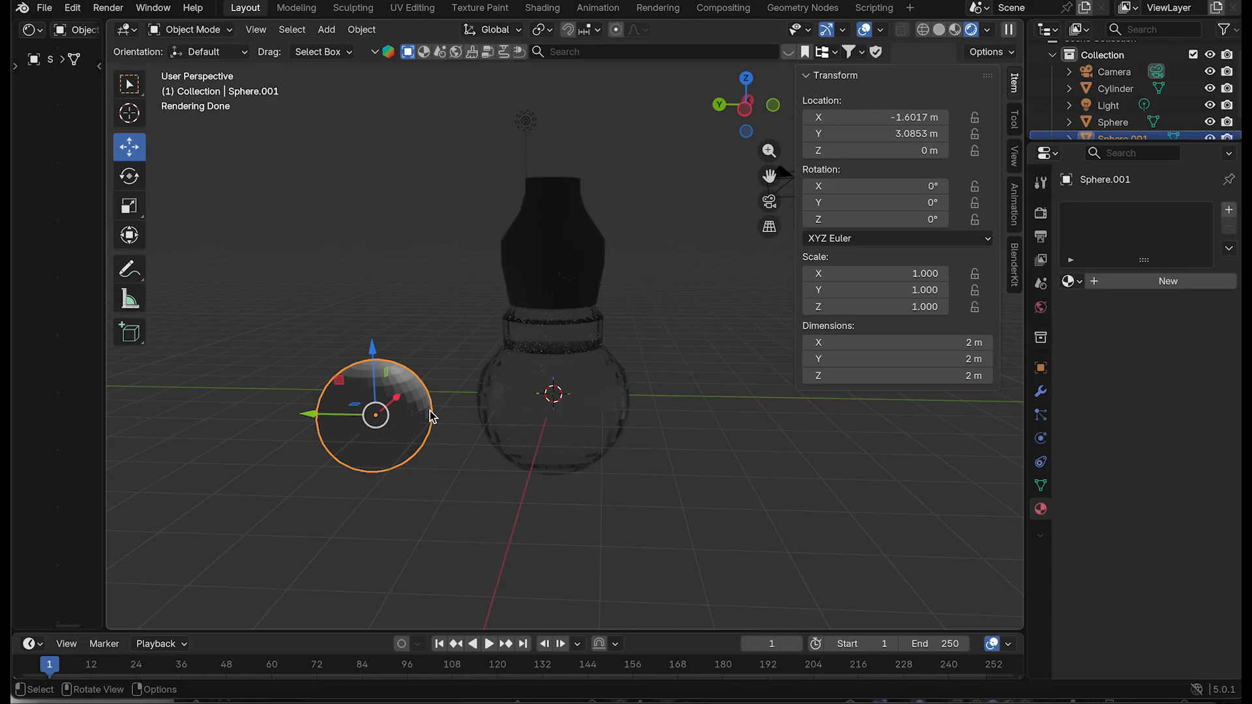
key(s)
click(400, 413)
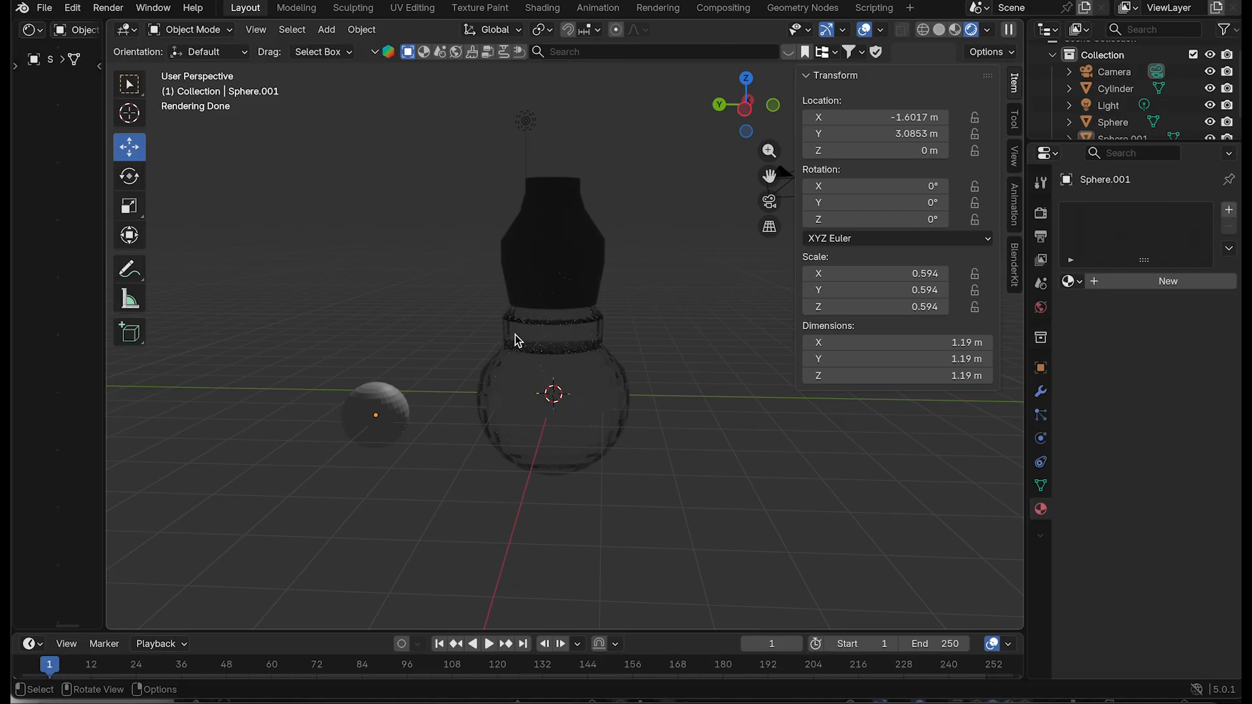
click(368, 435)
key(s)
click(435, 450)
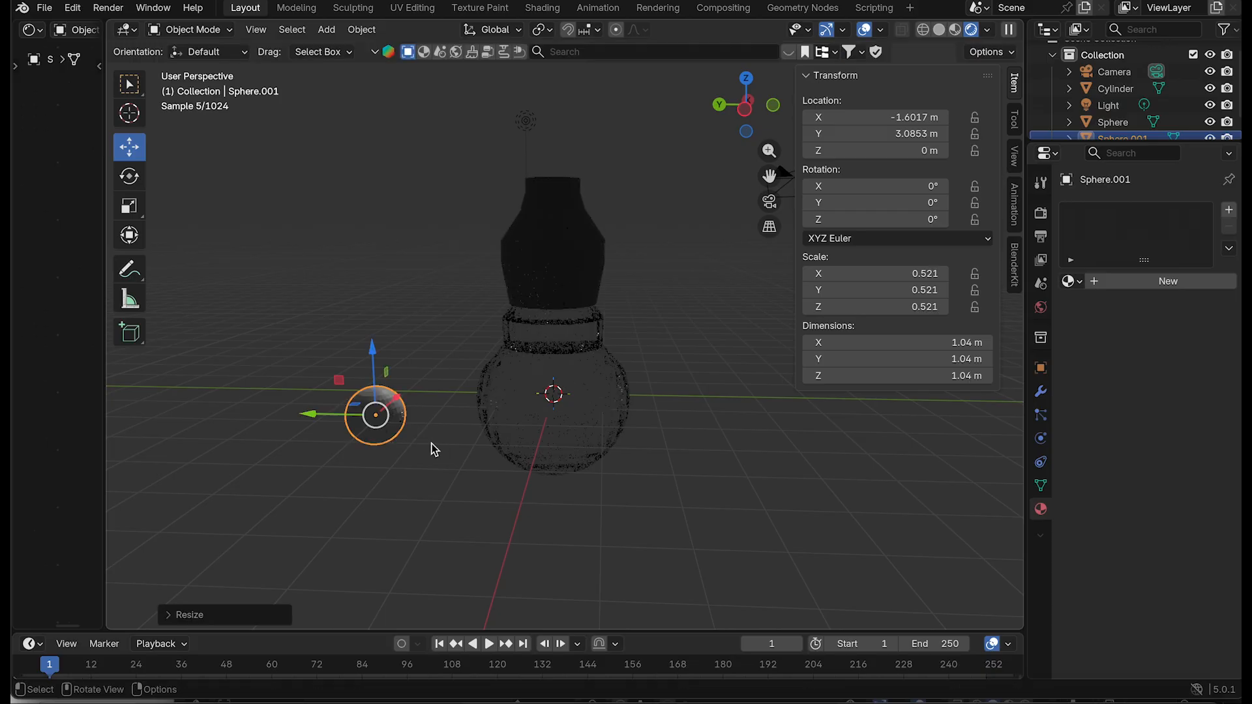
Step: Create a new material for the small sphere and set its base colour to yellow
click(1138, 281)
click(1139, 387)
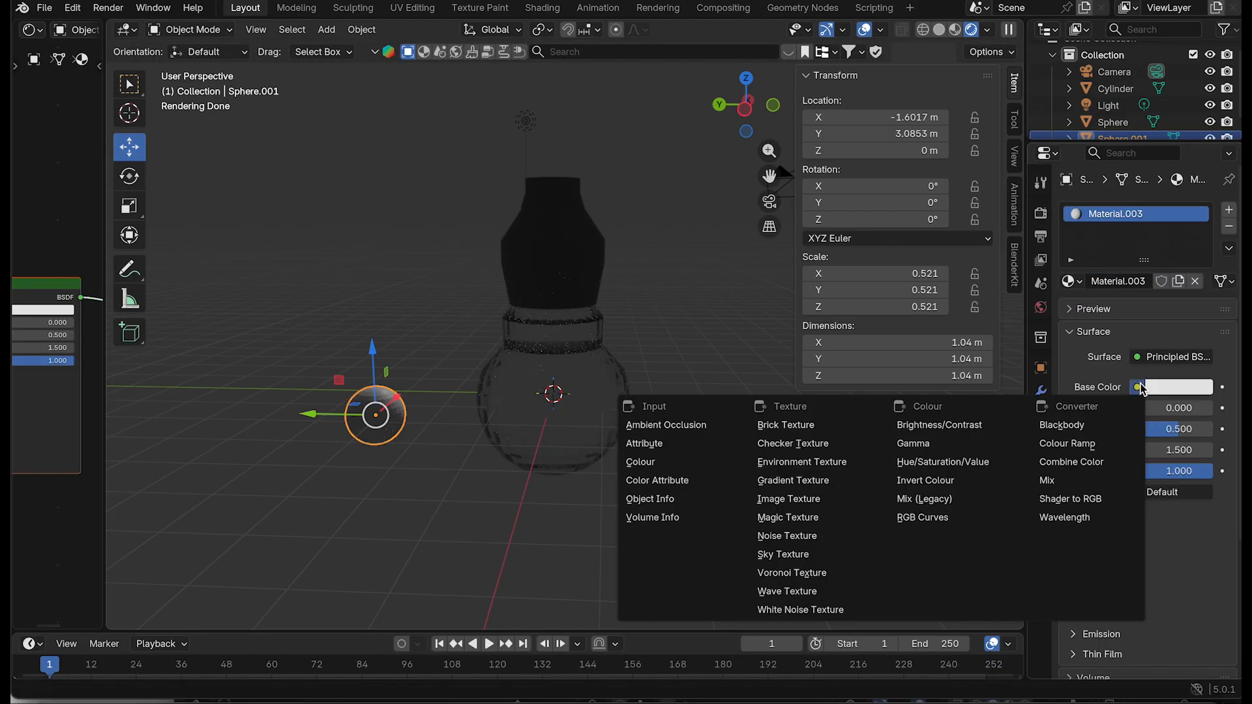
click(1151, 386)
click(1151, 386)
drag(1103, 179, 1092, 184)
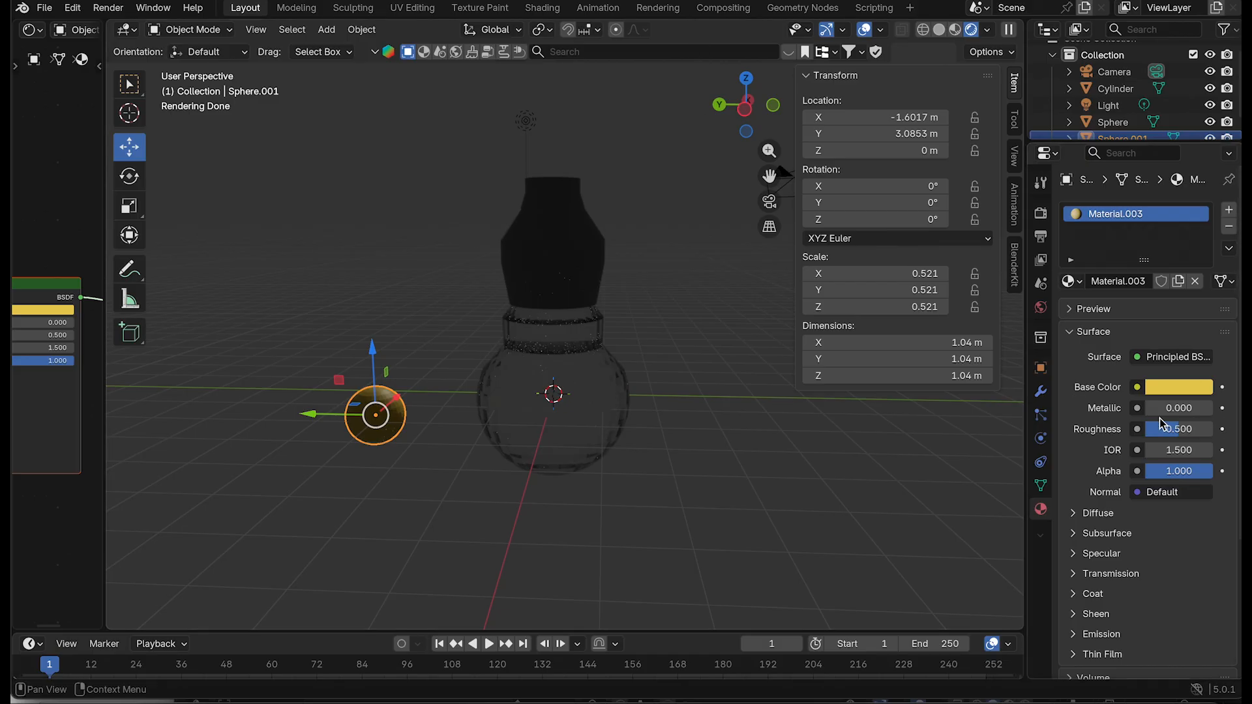
Step: Change the small sphere's surface shader to Emission and set its emission colour to a warm yellow
click(1137, 358)
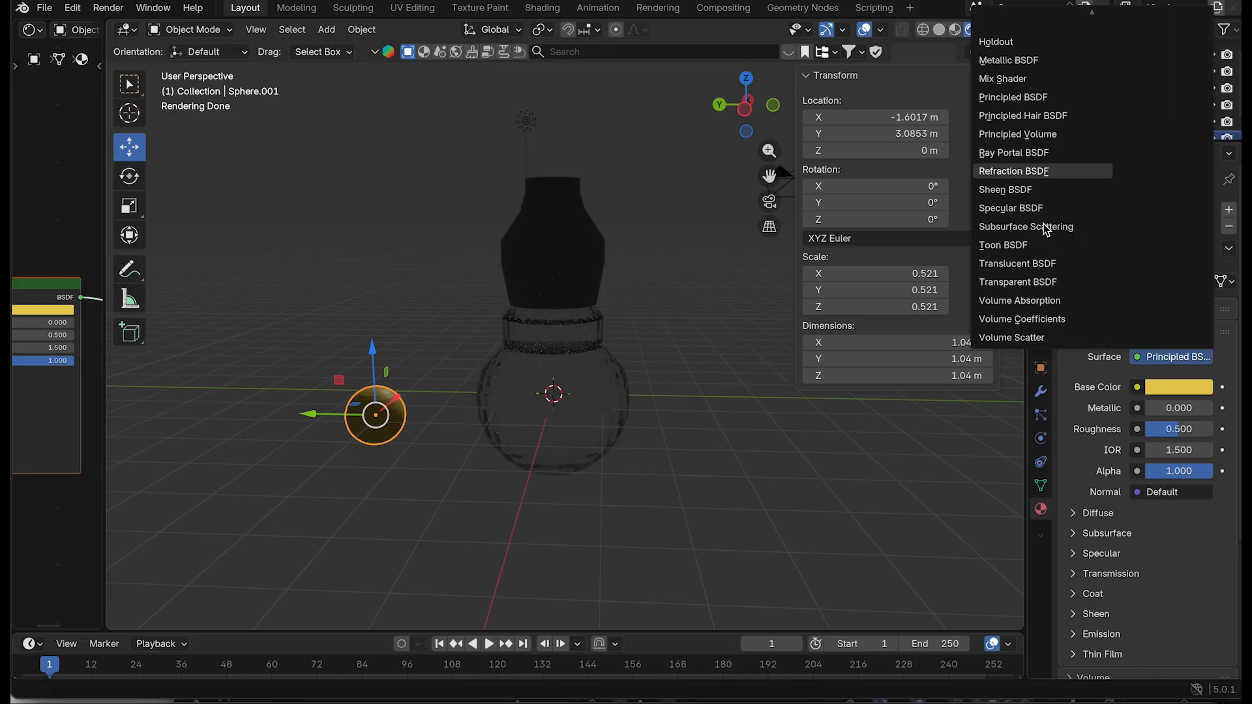
key(e)
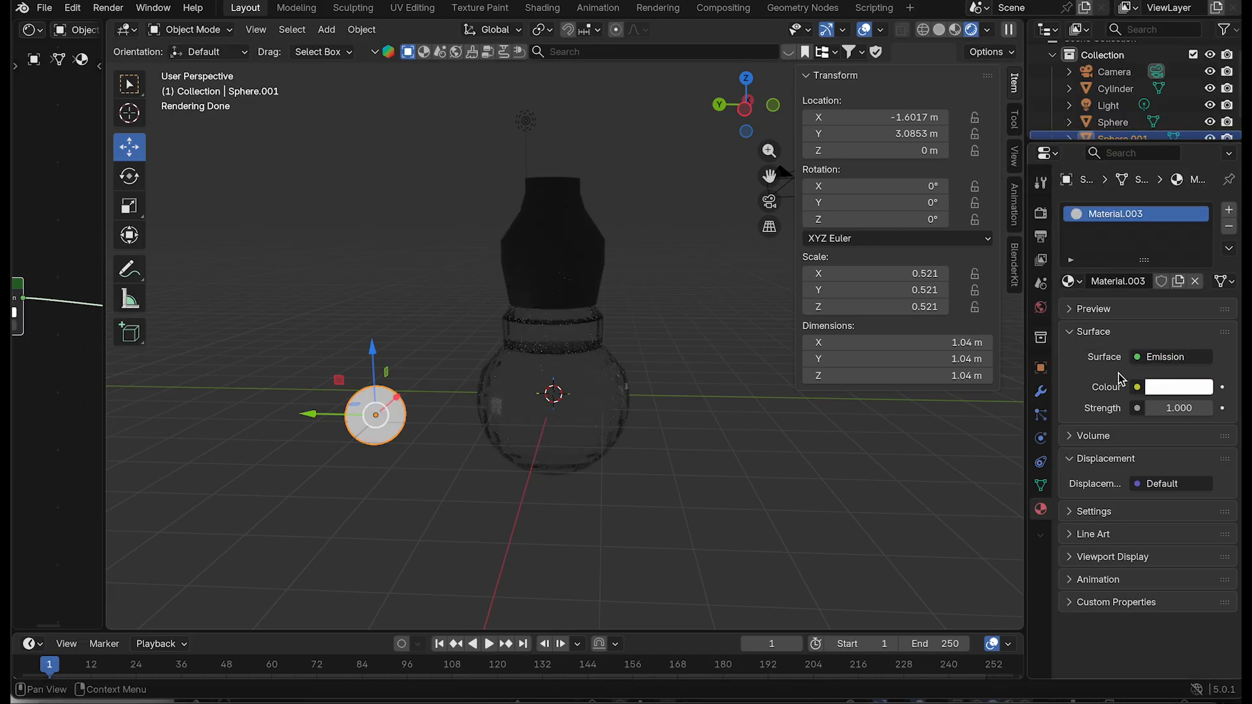
click(1162, 387)
drag(745, 104, 753, 135)
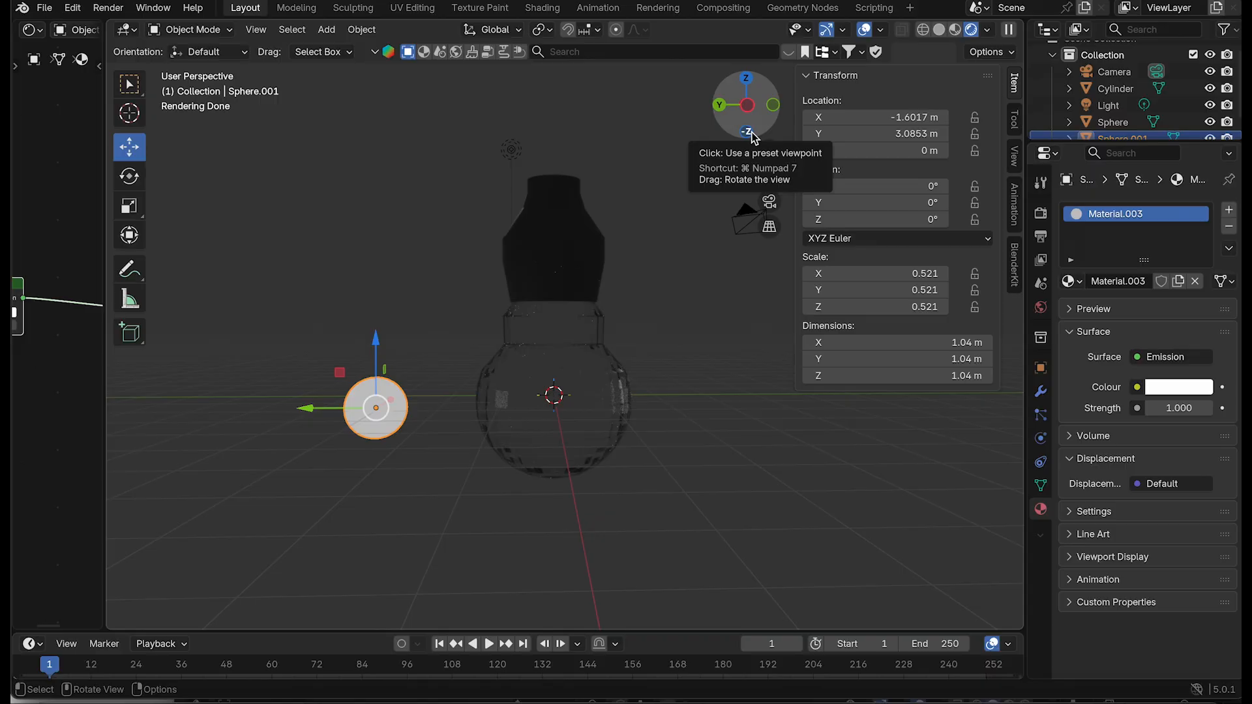
click(1178, 387)
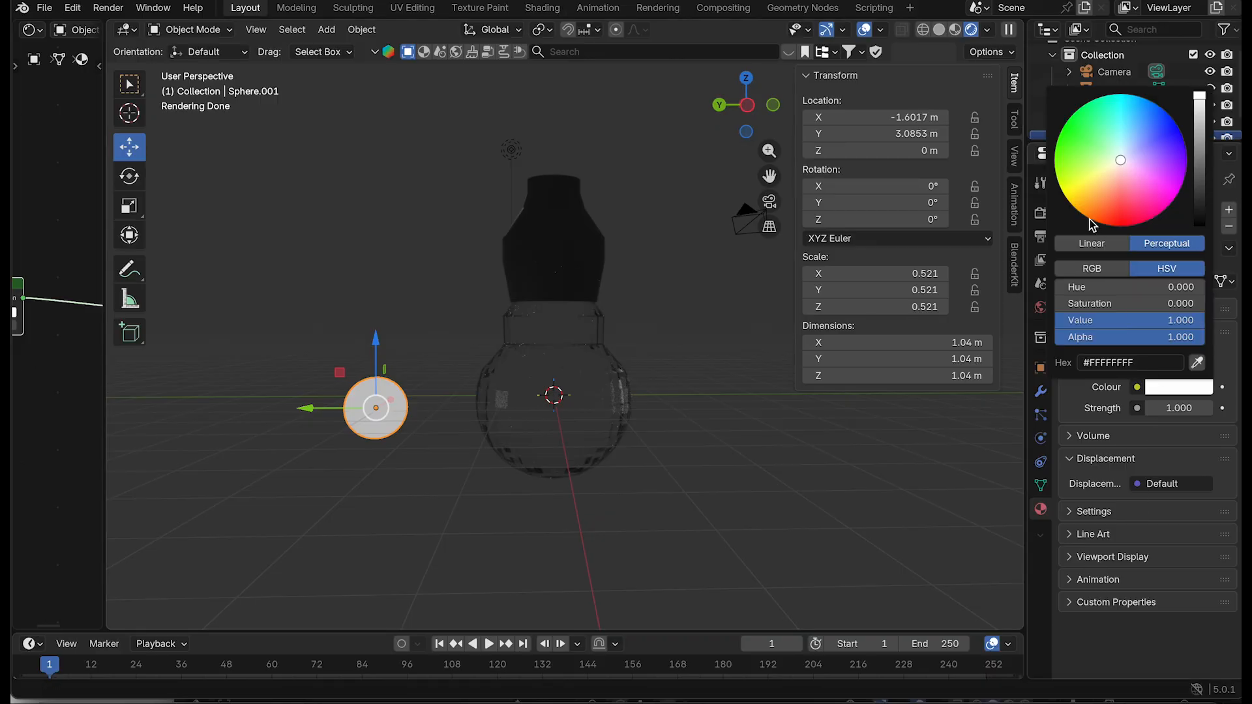
drag(1089, 219, 1093, 184)
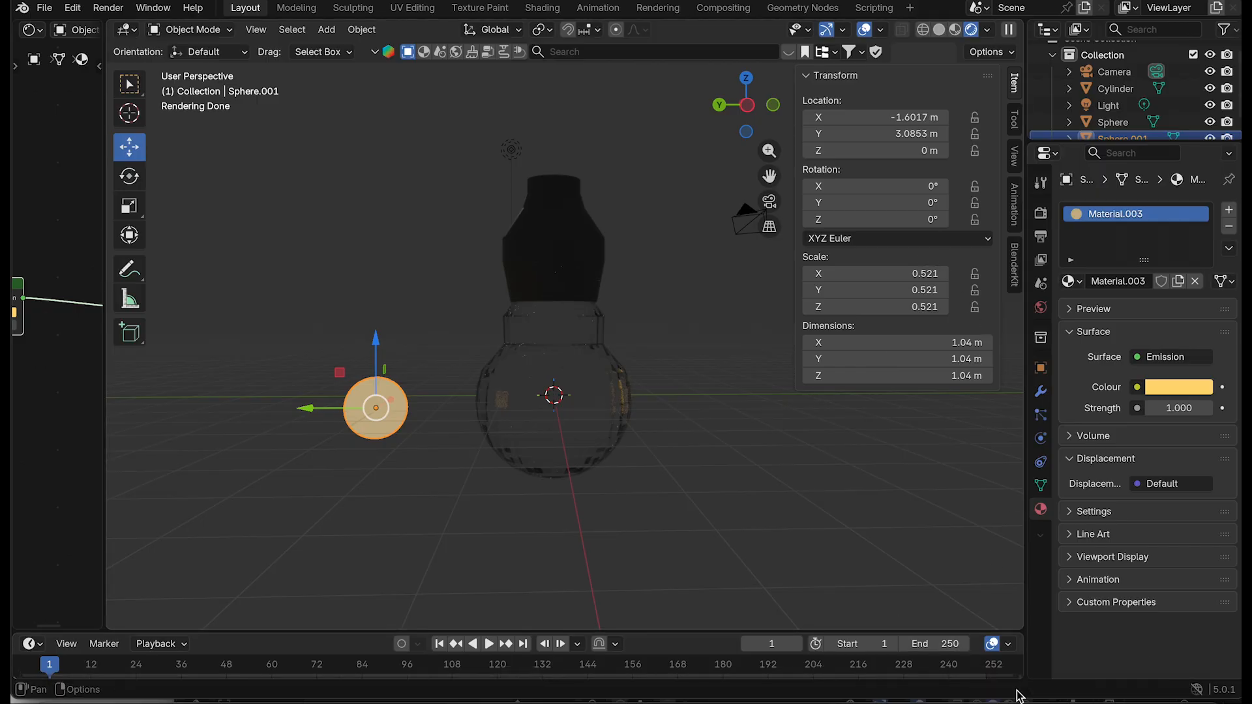
Step: Open the Compositing workspace and try to add a Glare node
click(723, 8)
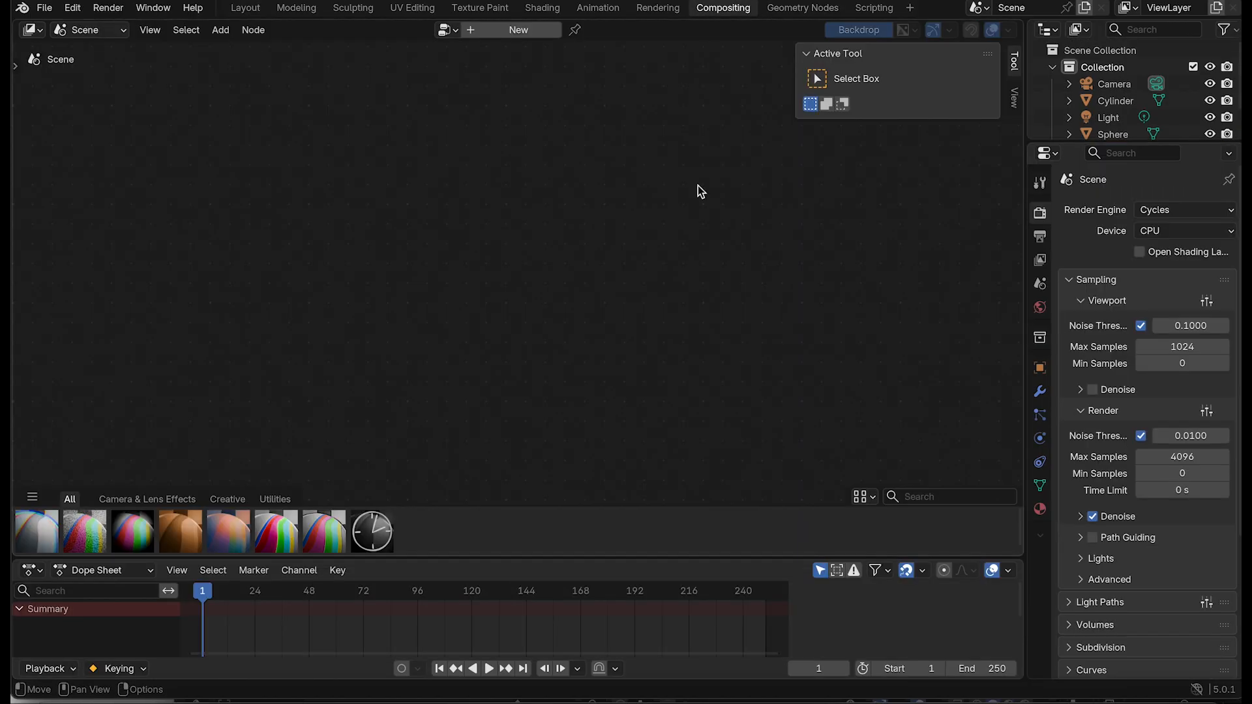
key(shift+a)
click(628, 262)
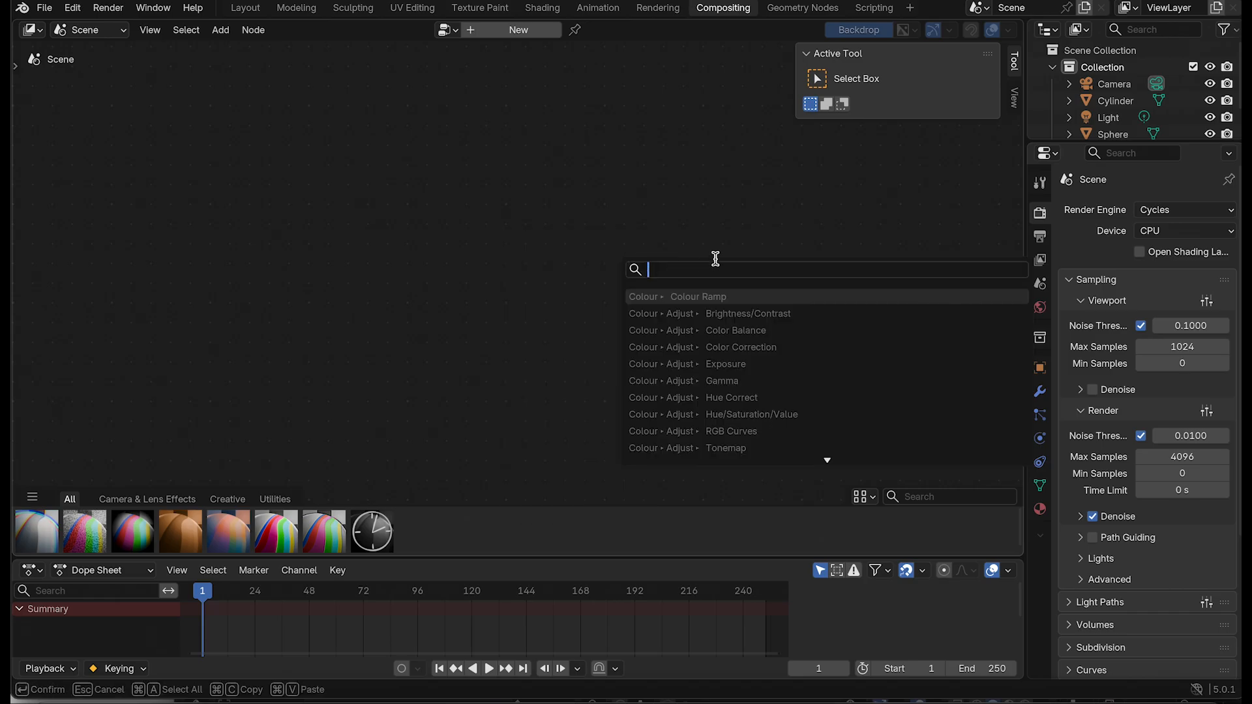
text(glare)
click(695, 296)
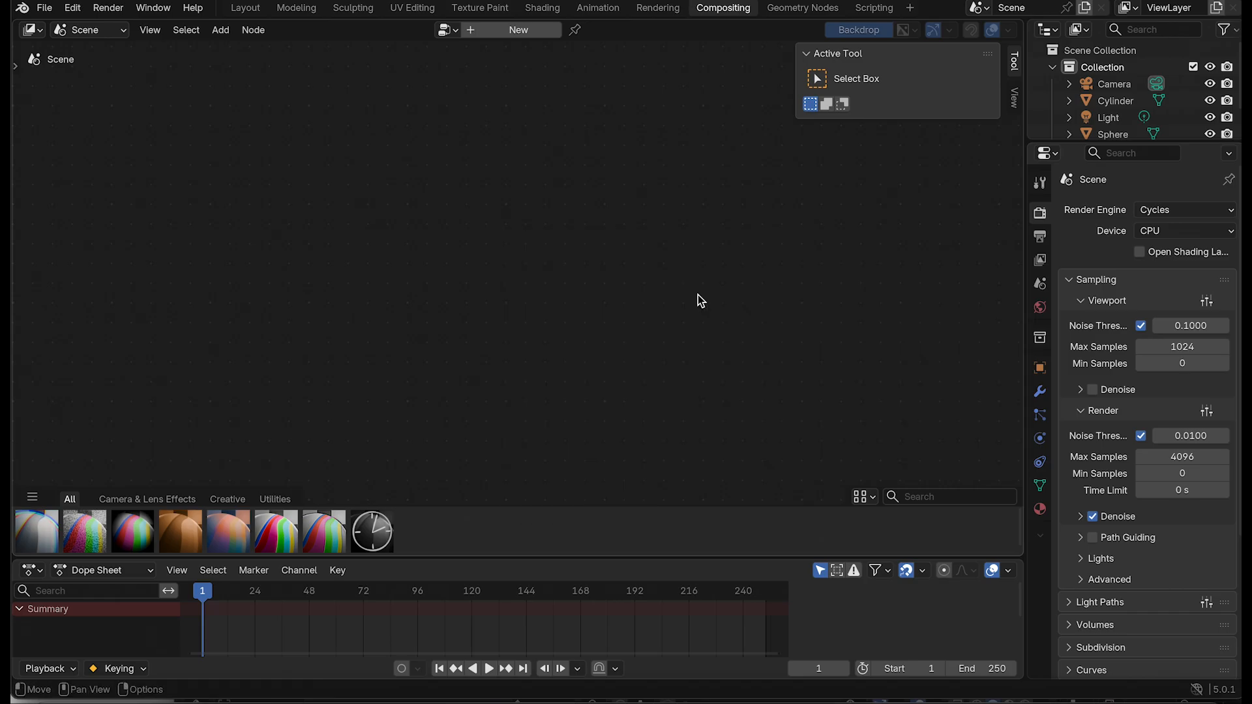
right_click(561, 221)
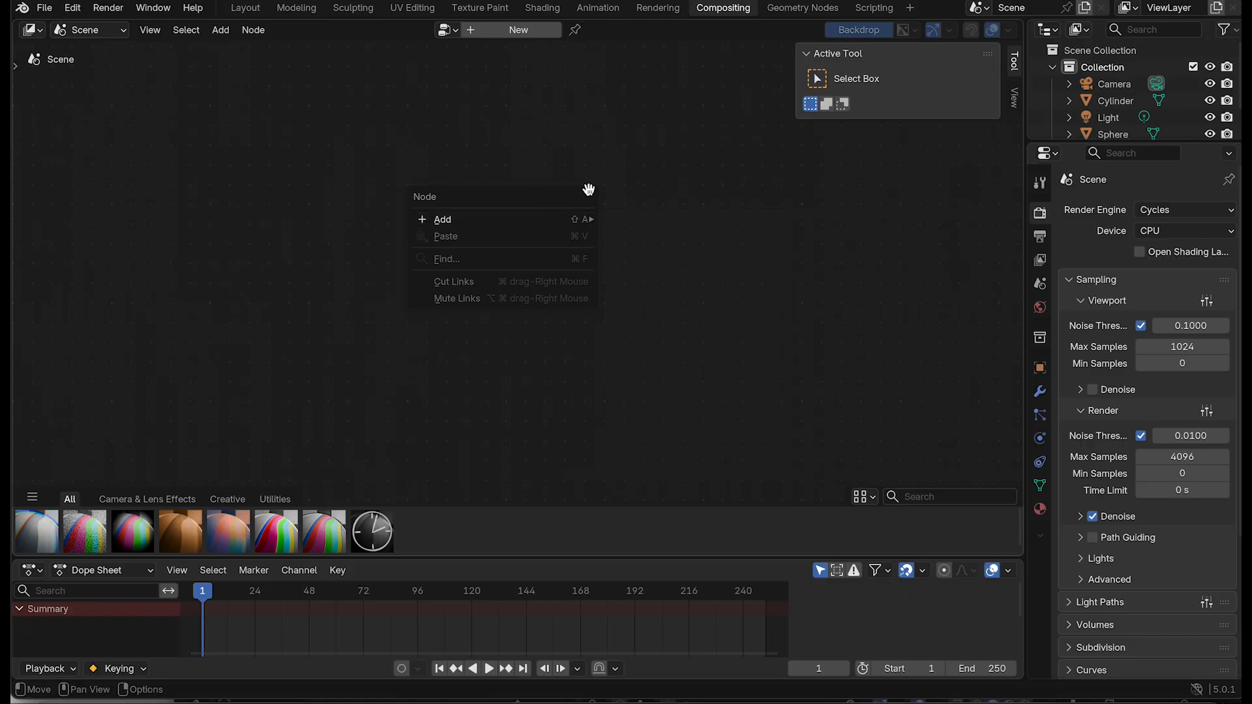
mouse_move(552, 222)
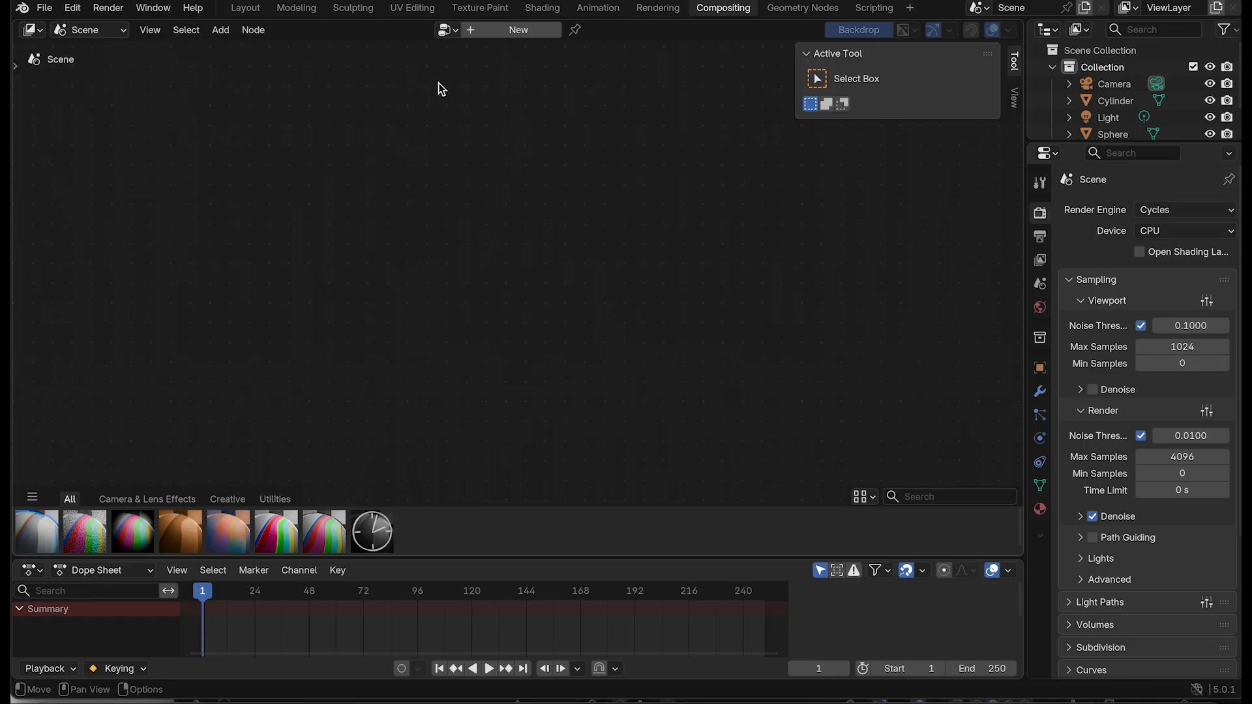
click(263, 36)
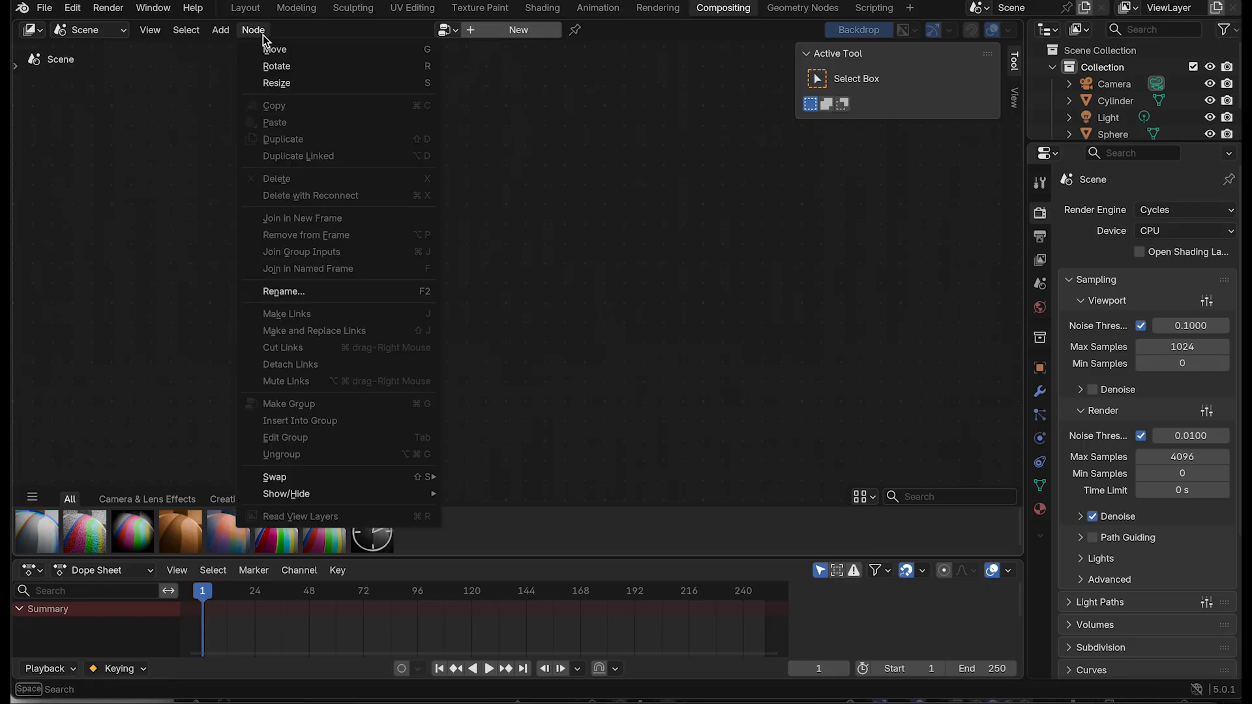
Step: Create a new compositor node tree with a Glare node set to Bloom between Render Layers and the outputs
click(494, 30)
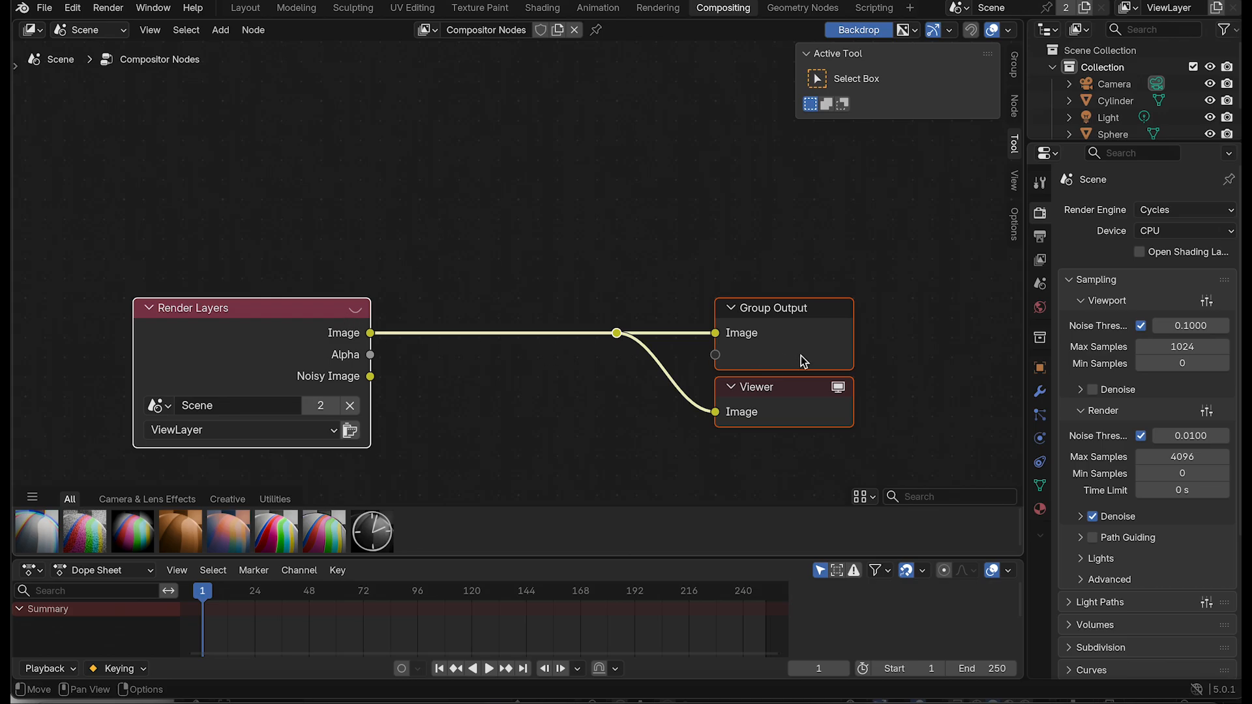
key(shift+a)
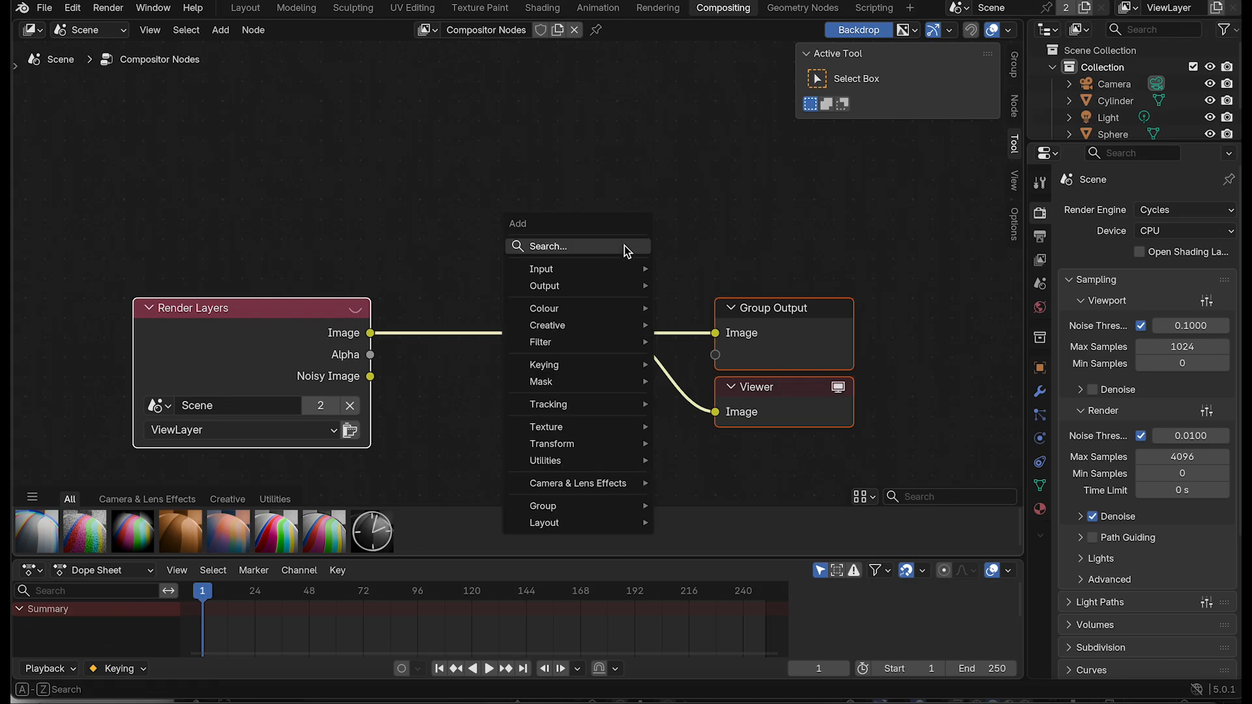
click(626, 249)
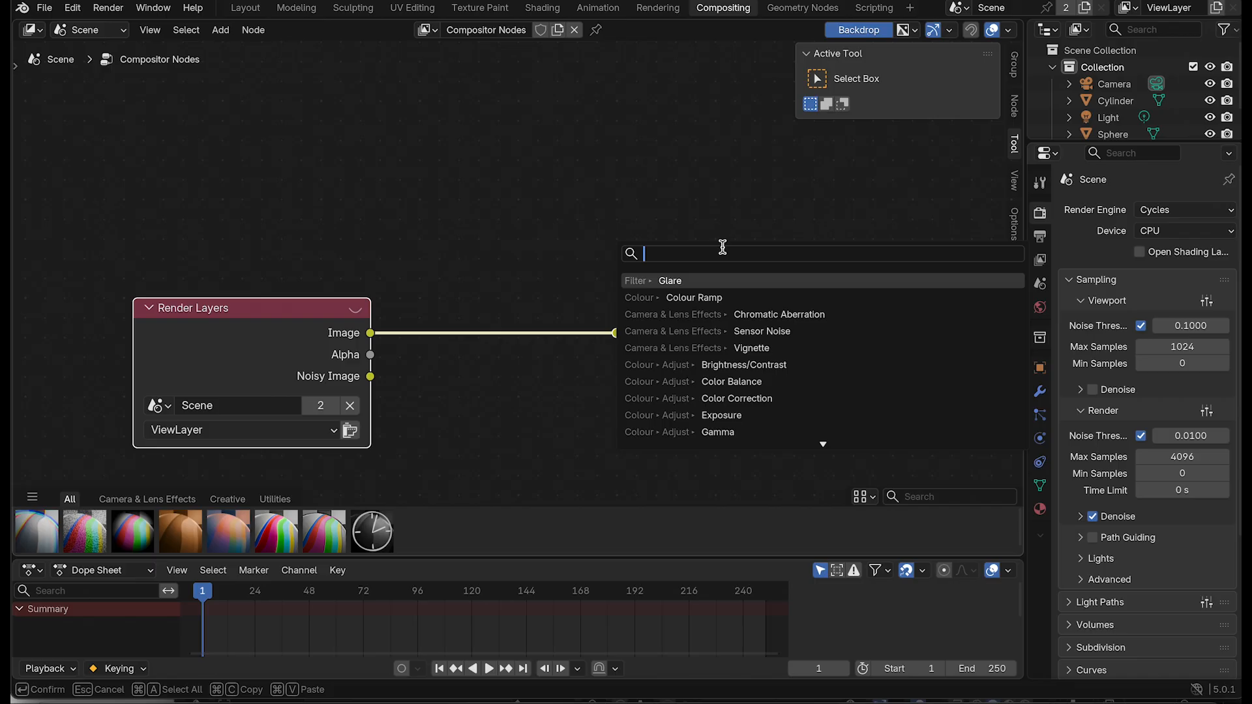
click(693, 277)
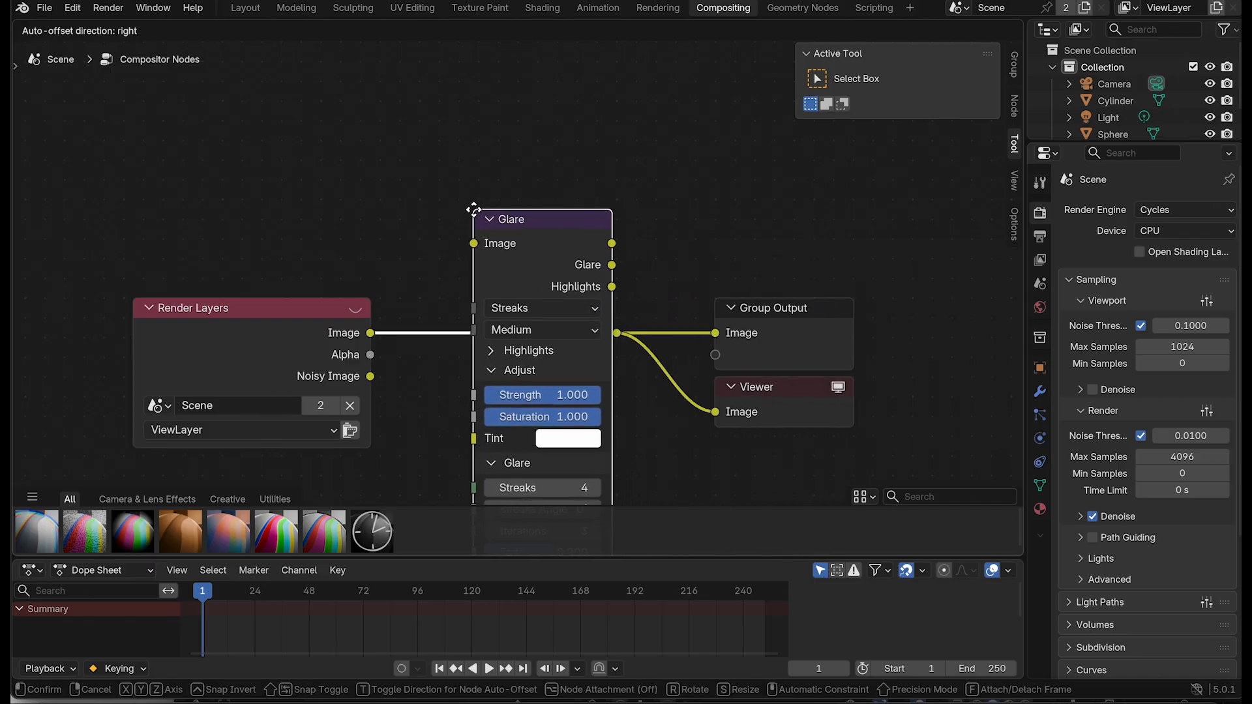
click(474, 216)
scroll(708, 234, down, 3)
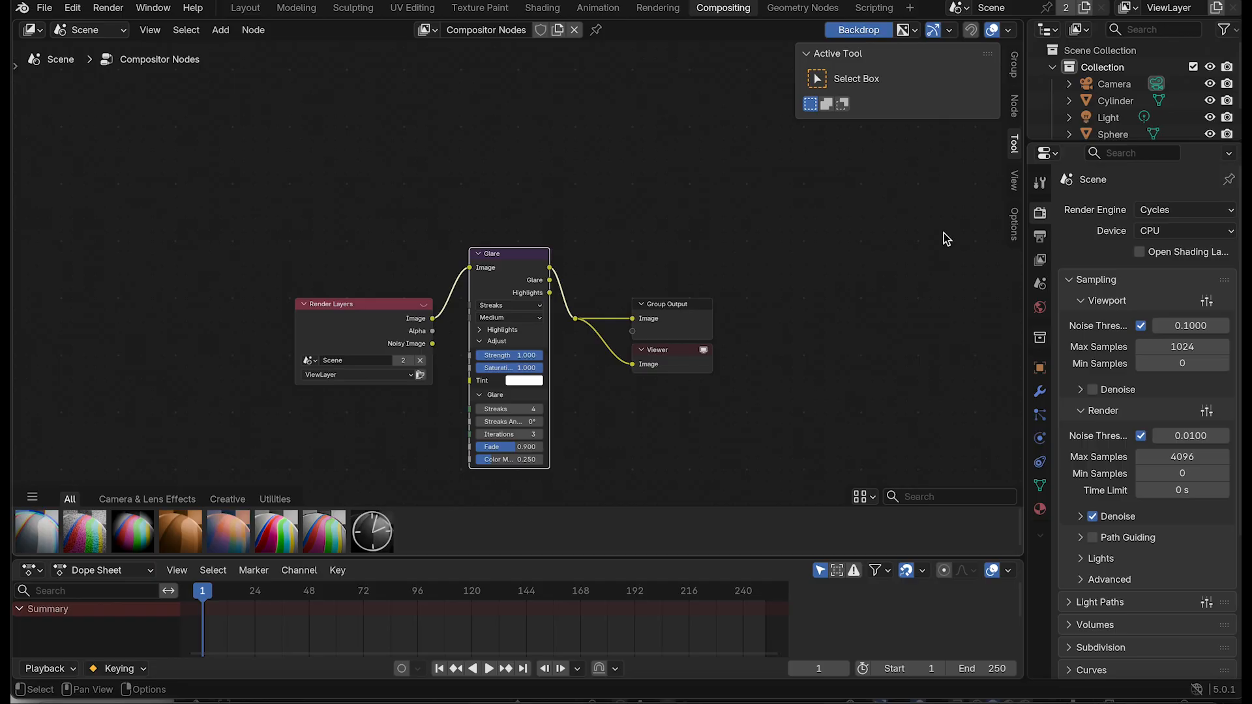
click(507, 306)
click(506, 330)
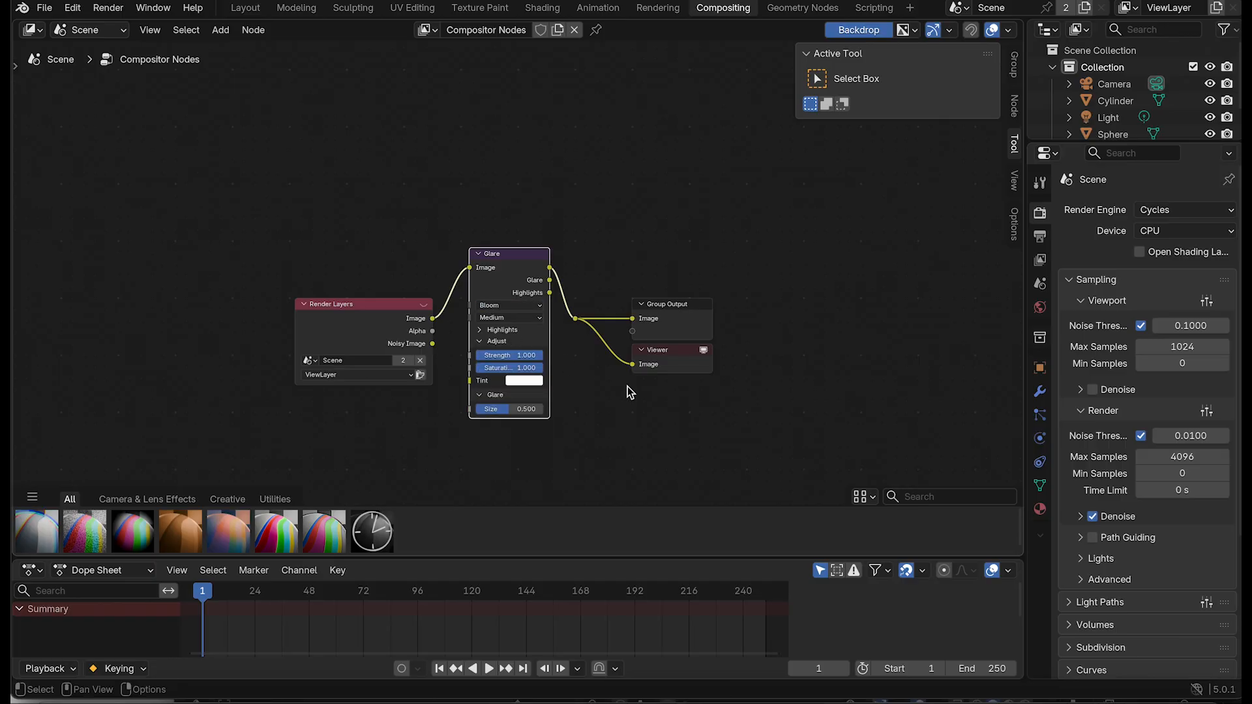
Step: Show the scene with rendered viewport shading in the Modeling workspace
click(296, 8)
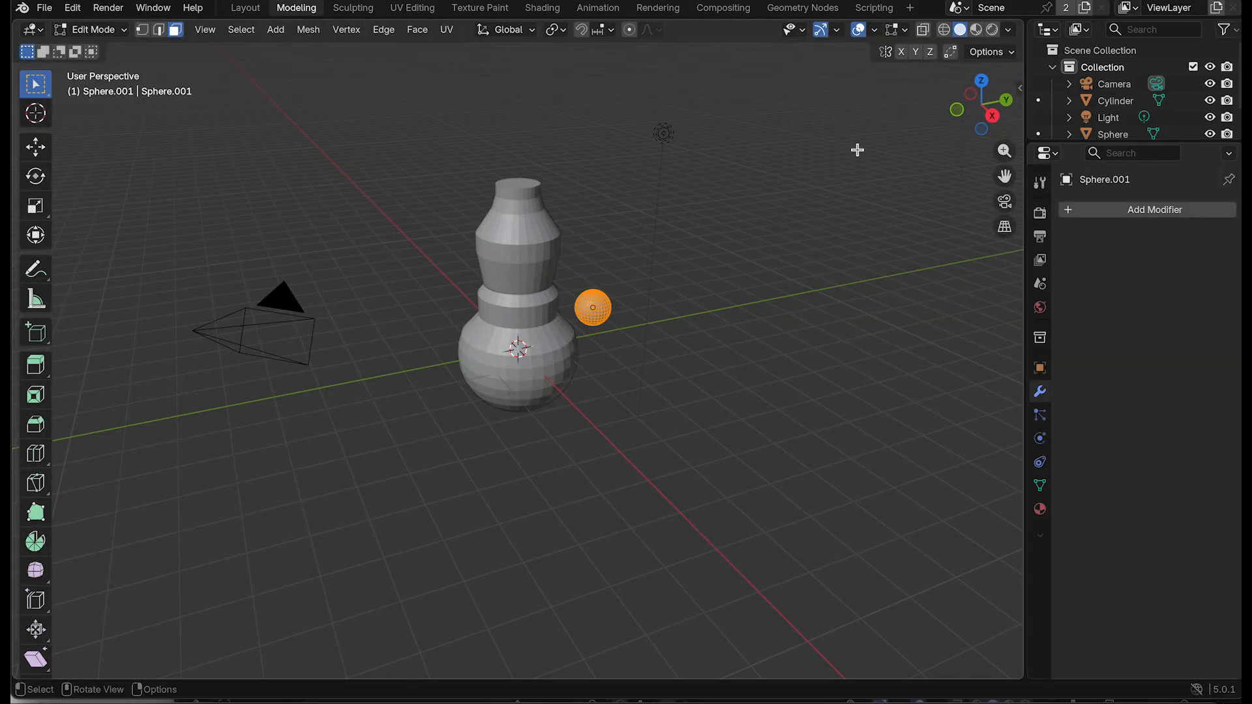
drag(958, 116, 974, 108)
click(992, 30)
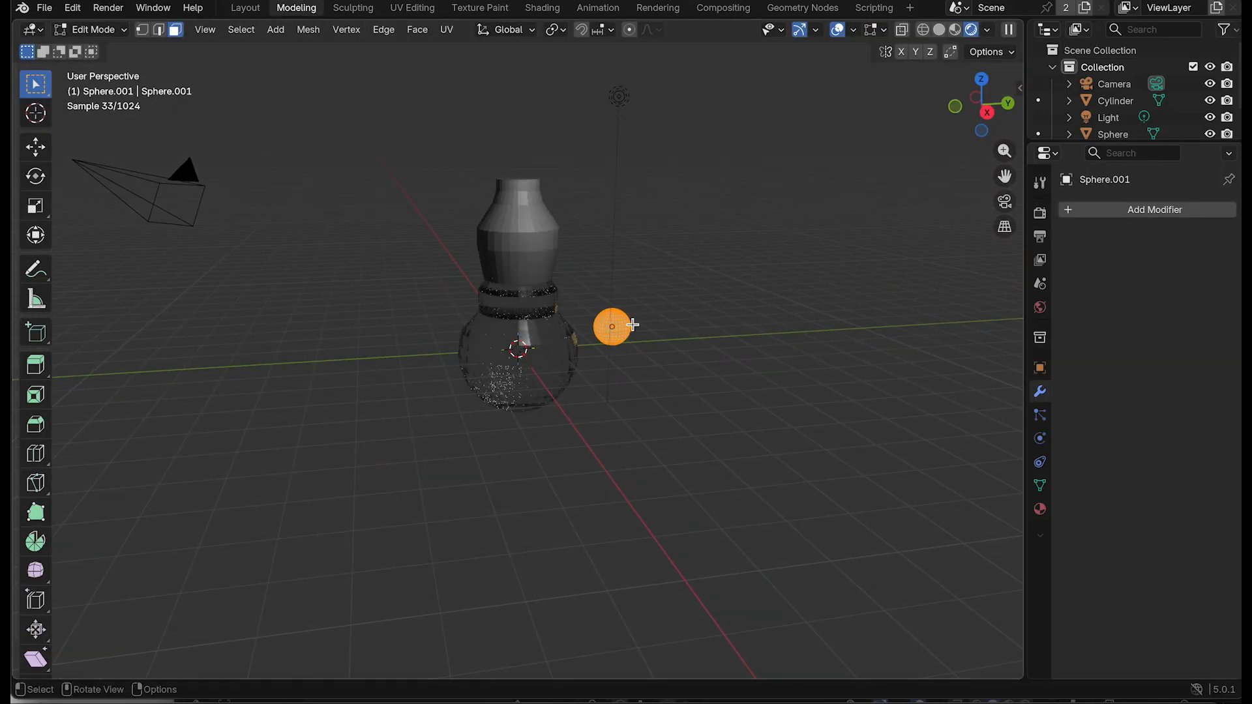
drag(981, 108, 971, 107)
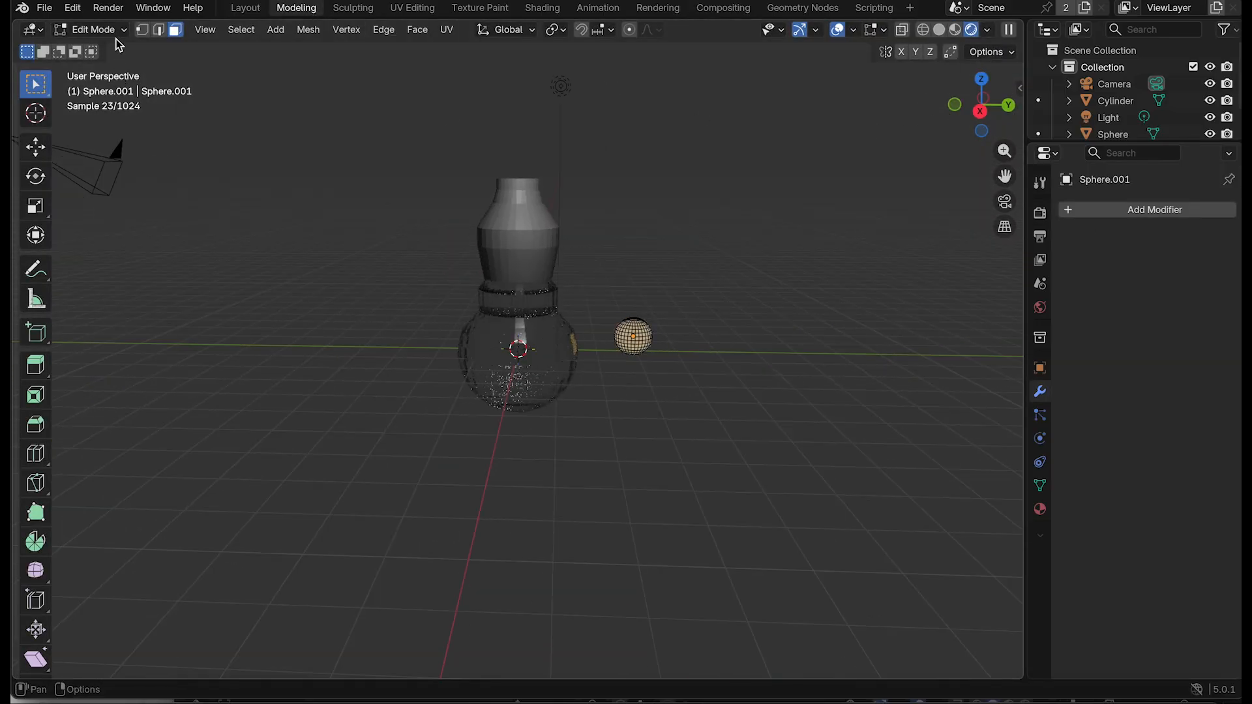
Step: Switch to Object Mode and enable the compositor for the rendered viewport
click(113, 33)
click(118, 49)
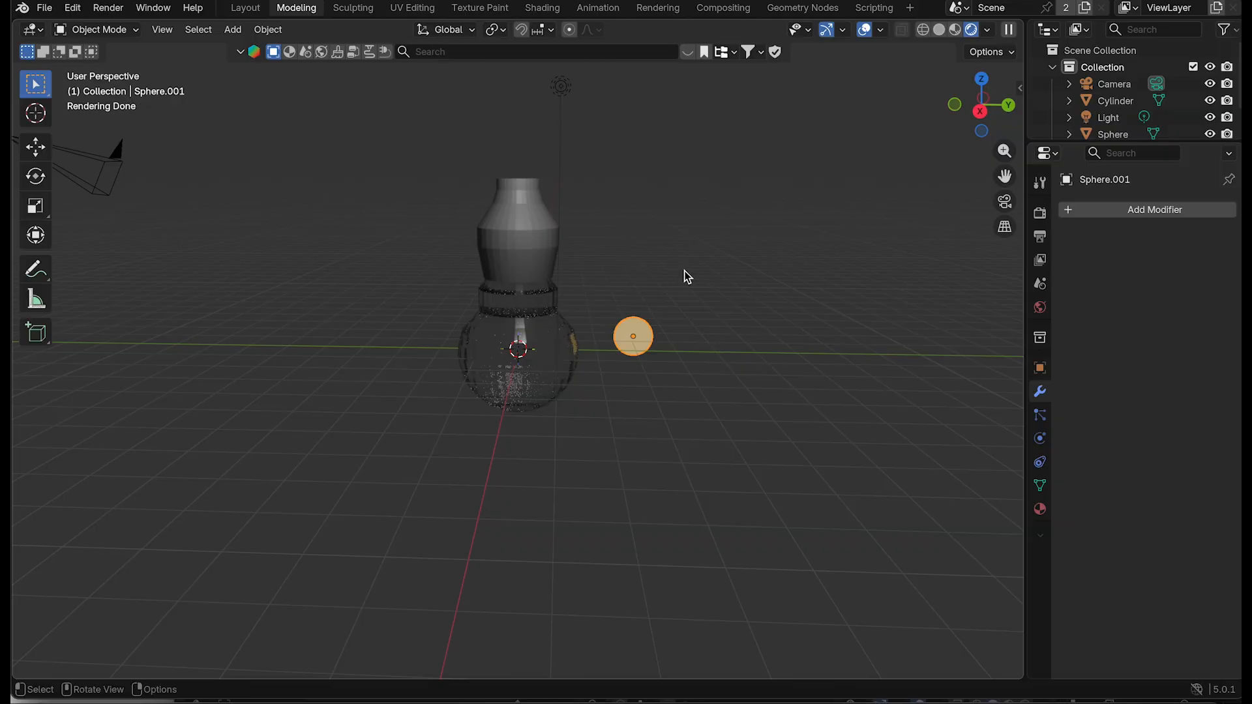
click(987, 29)
click(1051, 283)
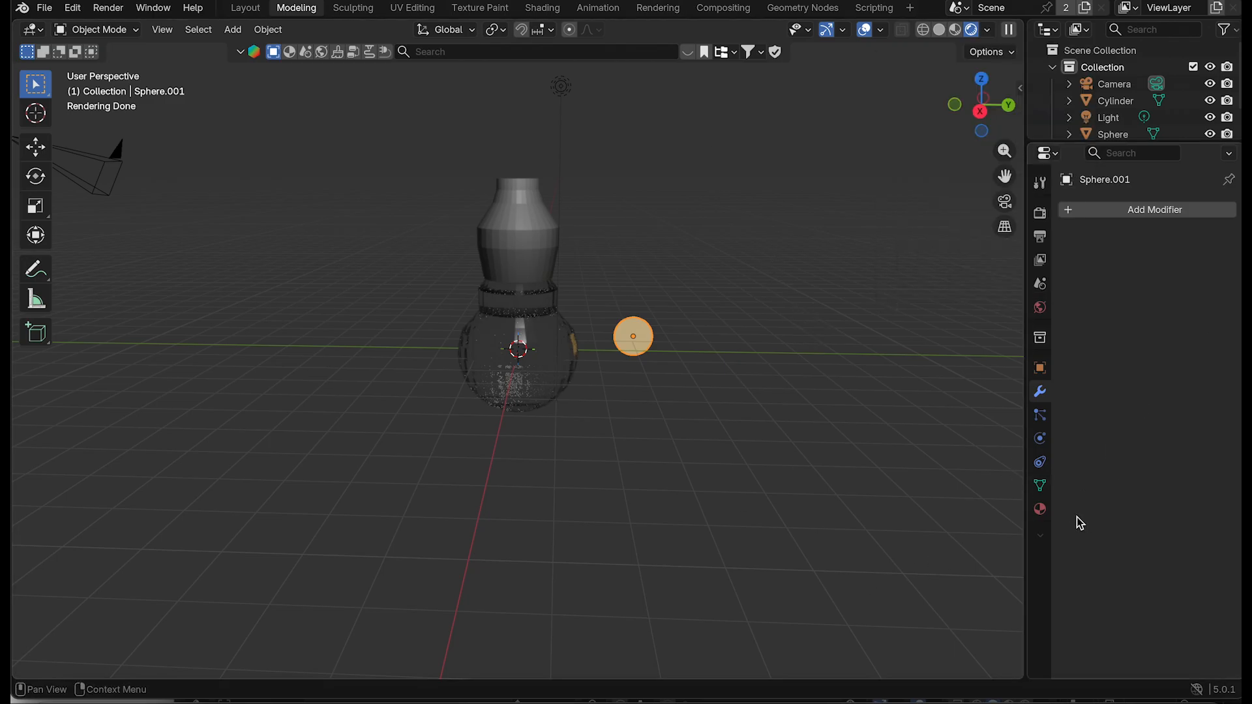
Step: Set the emission strength of the small sphere's material to 3.5
click(1039, 508)
drag(981, 105, 958, 108)
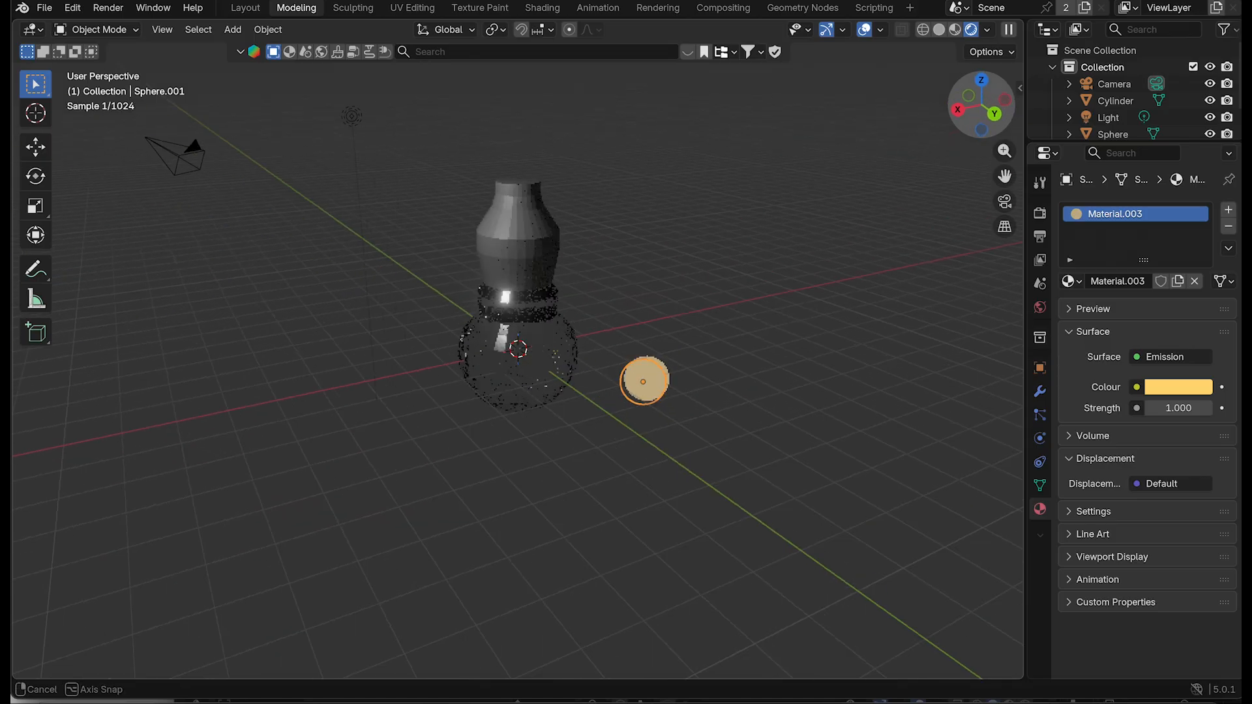
click(1208, 408)
drag(1207, 412, 1219, 412)
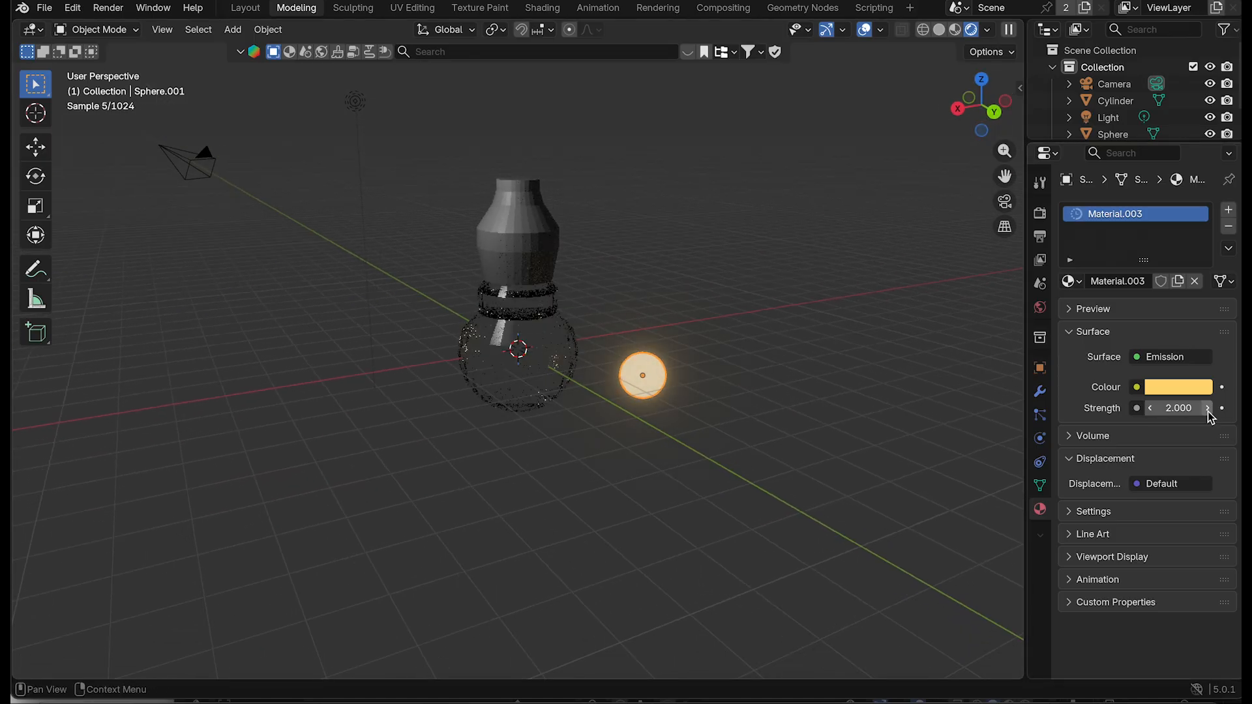
click(1207, 412)
click(1208, 411)
click(1207, 410)
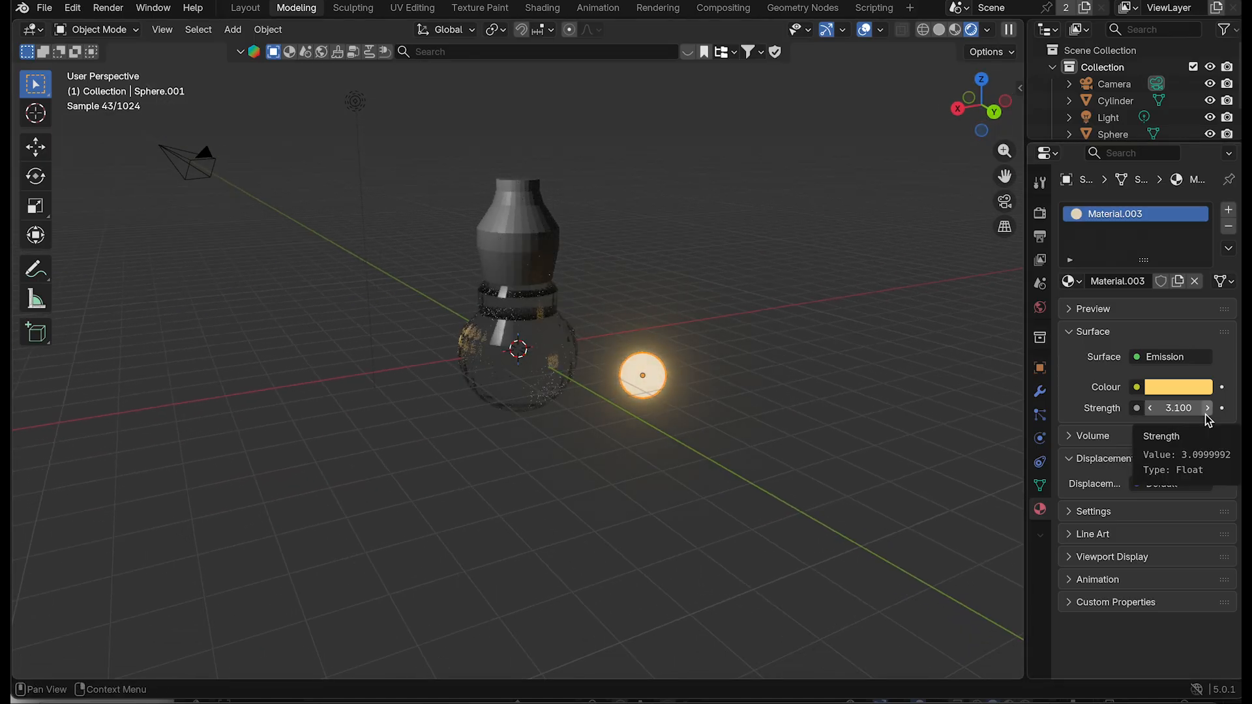
click(1205, 414)
click(1206, 414)
click(1205, 414)
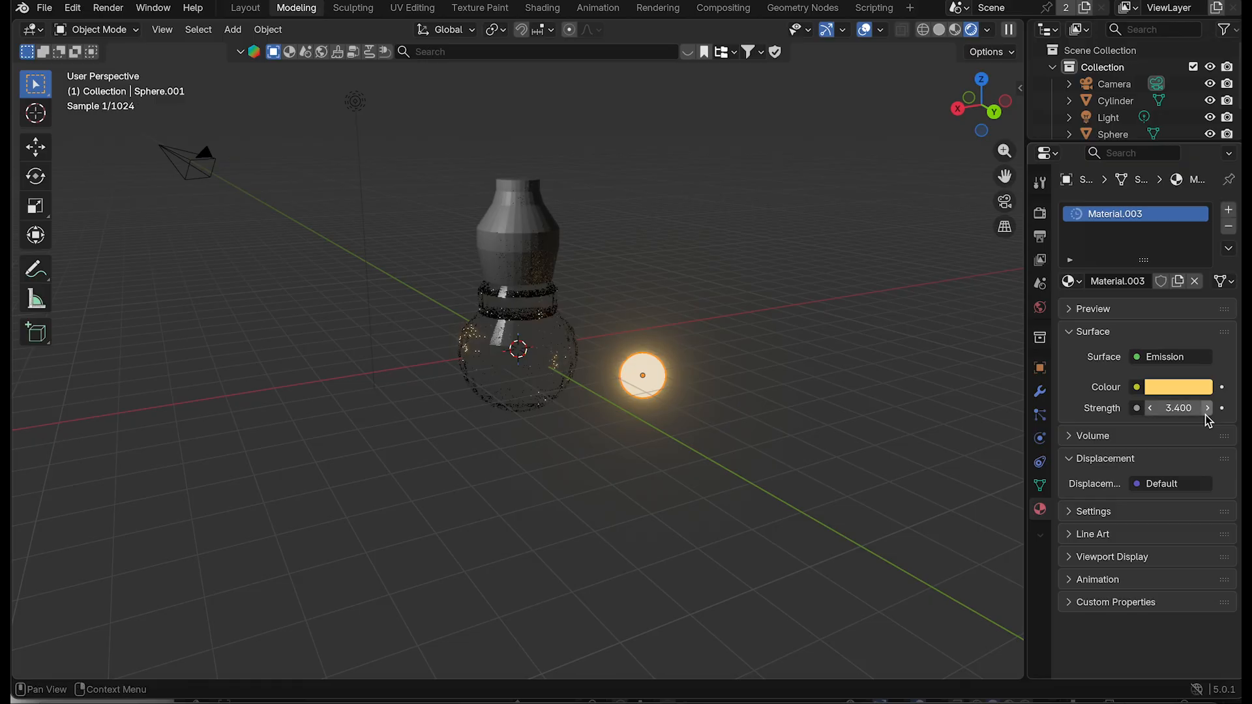
click(1205, 414)
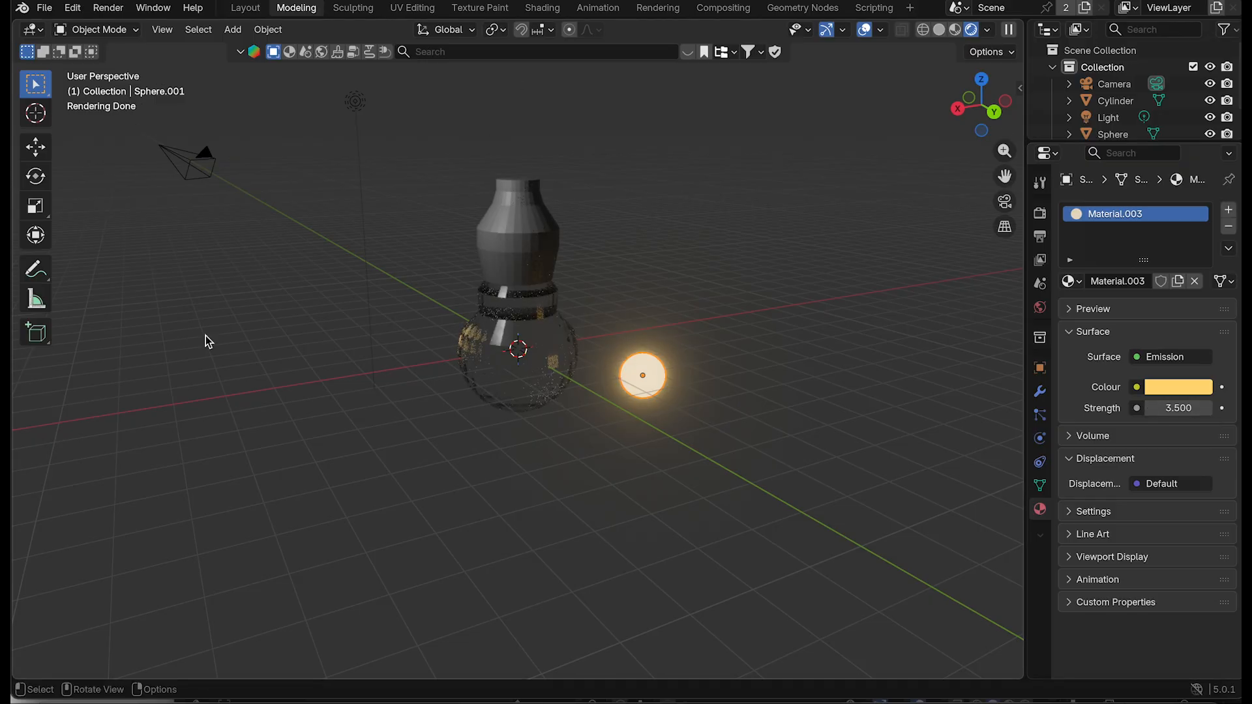
Step: Move the glowing sphere along X and Y in line with the bulb, undoing the upward move
click(35, 148)
drag(582, 387, 459, 384)
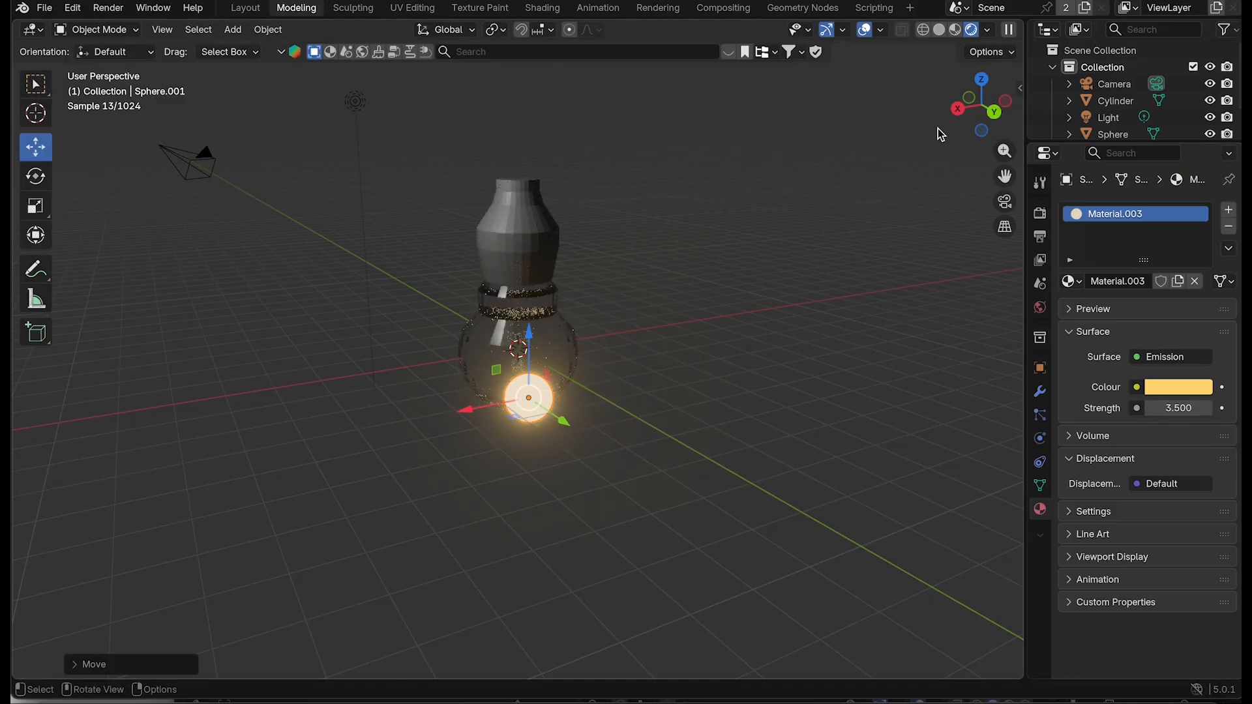
drag(980, 135, 1056, 135)
click(939, 30)
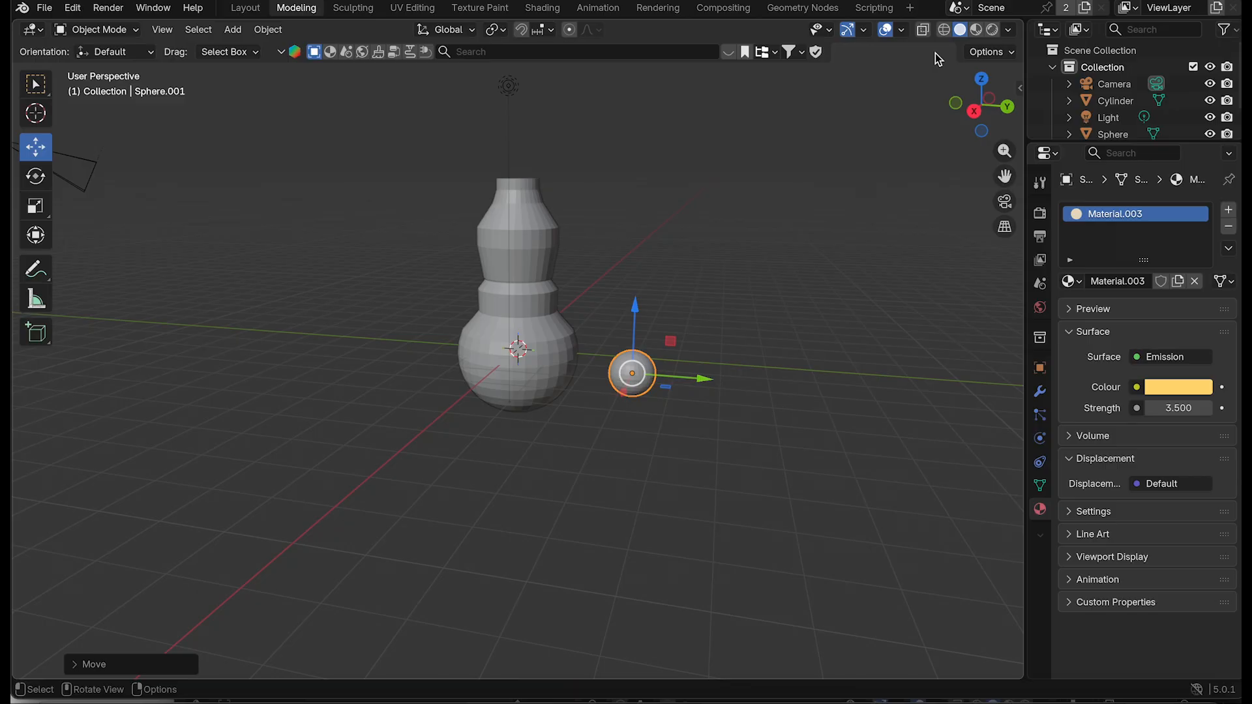
click(992, 30)
drag(707, 380, 588, 356)
drag(520, 303, 520, 242)
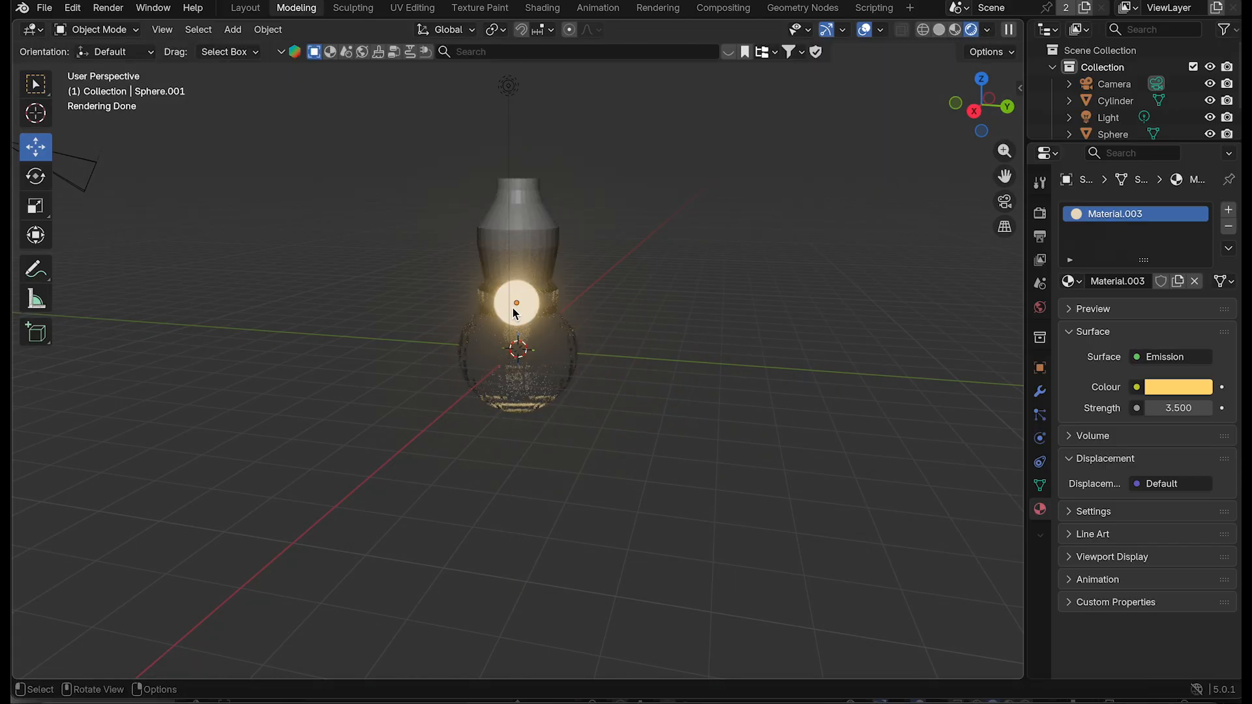
key(ctrl+z)
Step: Shift the glowing sphere along X until it sits inside the glass bulb
drag(981, 106, 942, 110)
drag(401, 346, 464, 351)
mouse_move(981, 108)
mouse_down()
mouse_move(965, 114)
mouse_move(987, 98)
mouse_up()
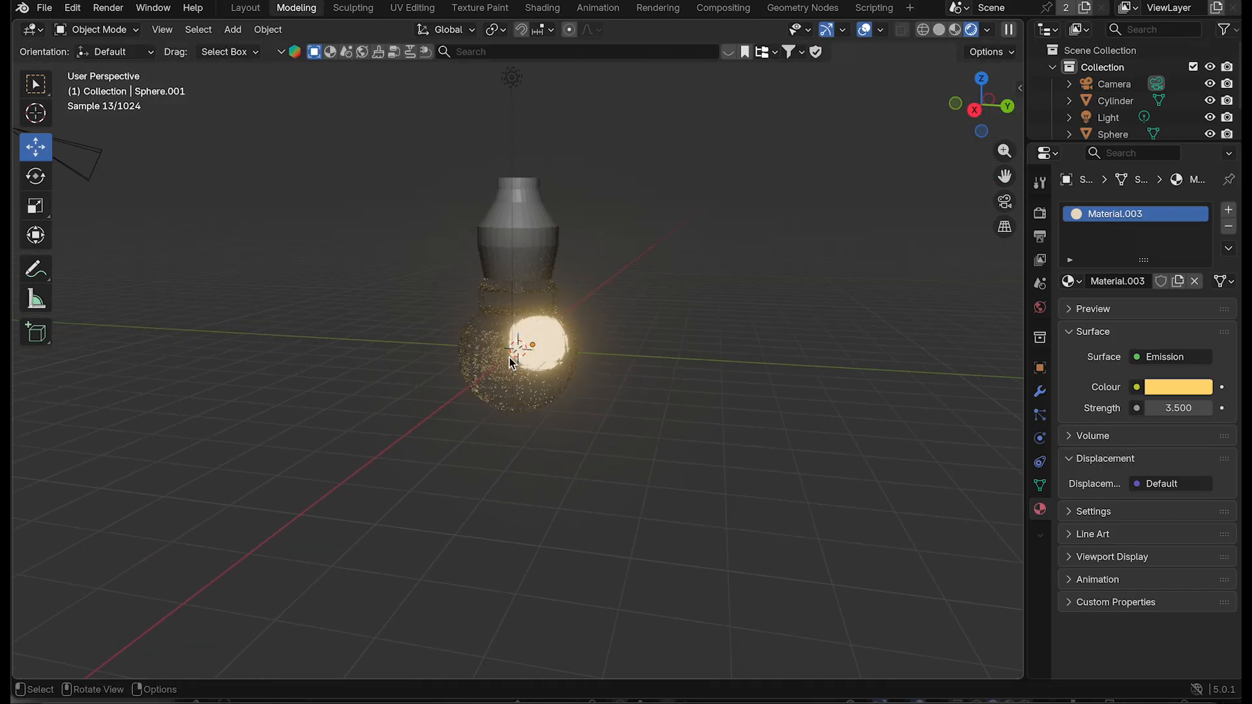
click(483, 356)
drag(592, 335, 569, 335)
key(ctrl+z)
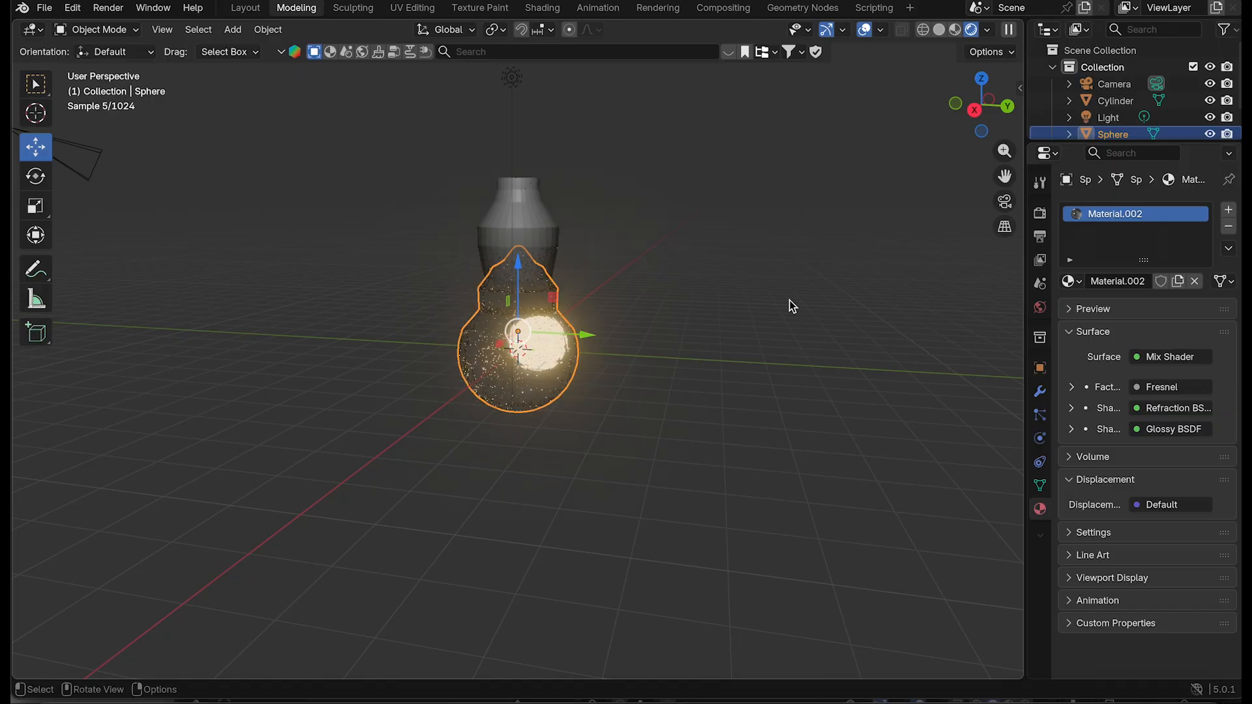
Step: Select Sphere.001 and move it along Y to the centre of the glass bulb
scroll(1105, 104, down, 2)
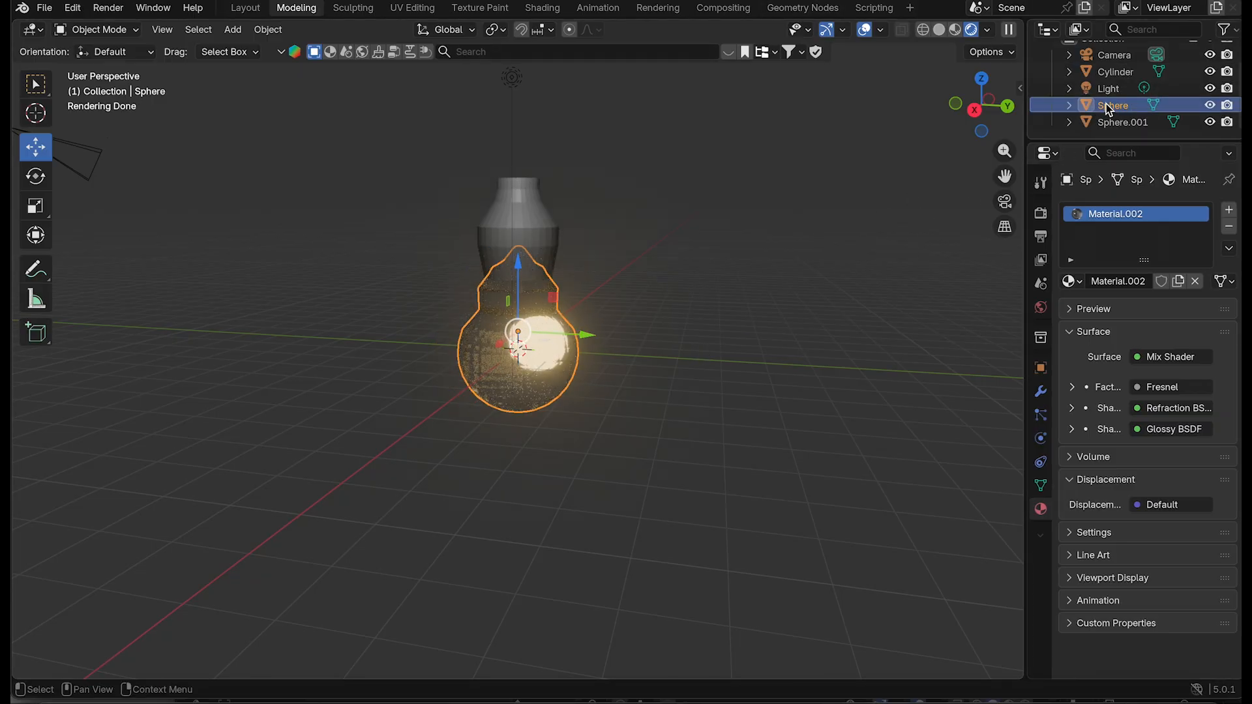
click(1122, 122)
key(g)
key(y)
click(577, 351)
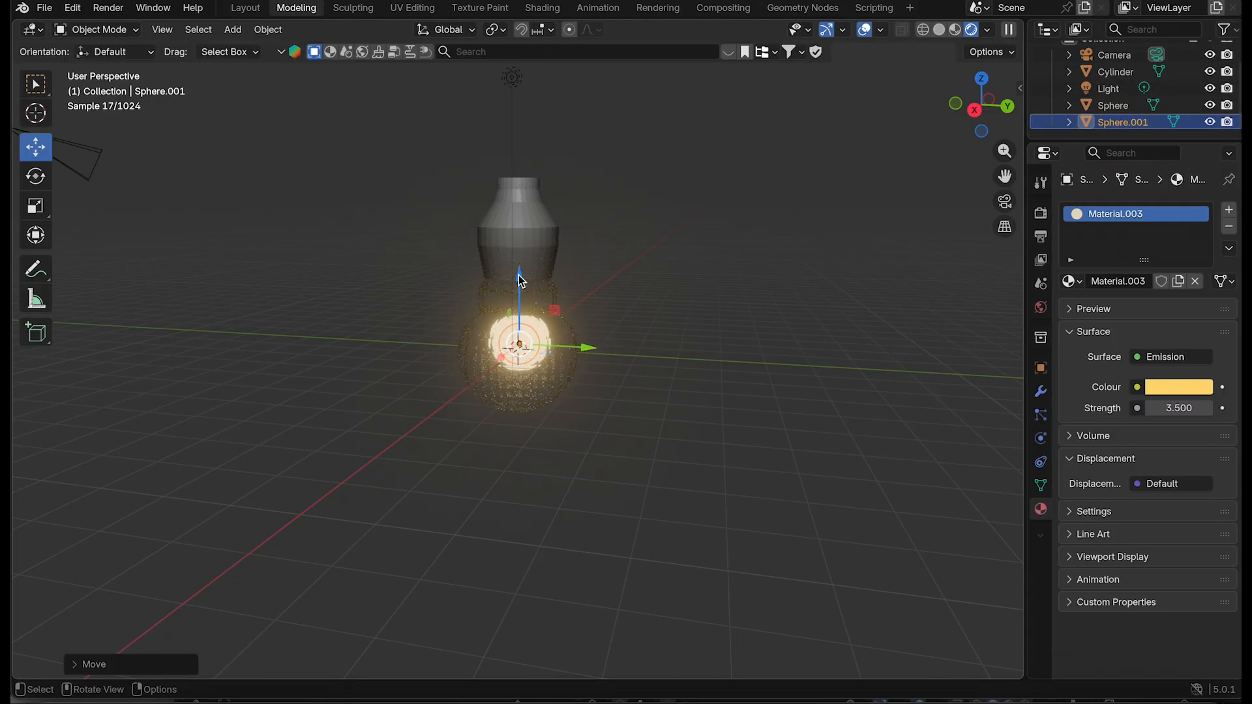
Step: Raise the glowing sphere along Z into the bulb's neck and check its position from another angle
drag(519, 274, 522, 232)
drag(592, 309, 591, 308)
click(791, 245)
drag(980, 122, 945, 120)
click(1121, 122)
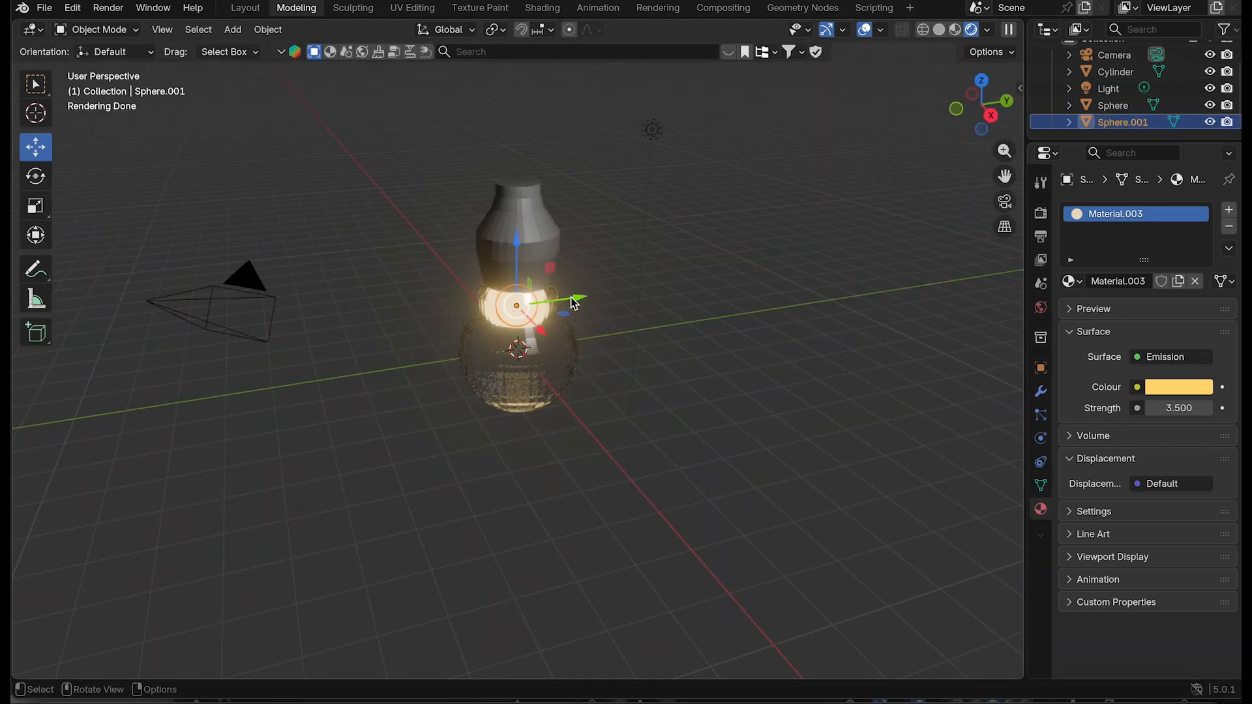
Step: Shift the glowing sphere slightly along Y and lower it along Z into the round part of the glass bulb
drag(577, 299, 581, 292)
click(769, 225)
drag(981, 109, 1021, 104)
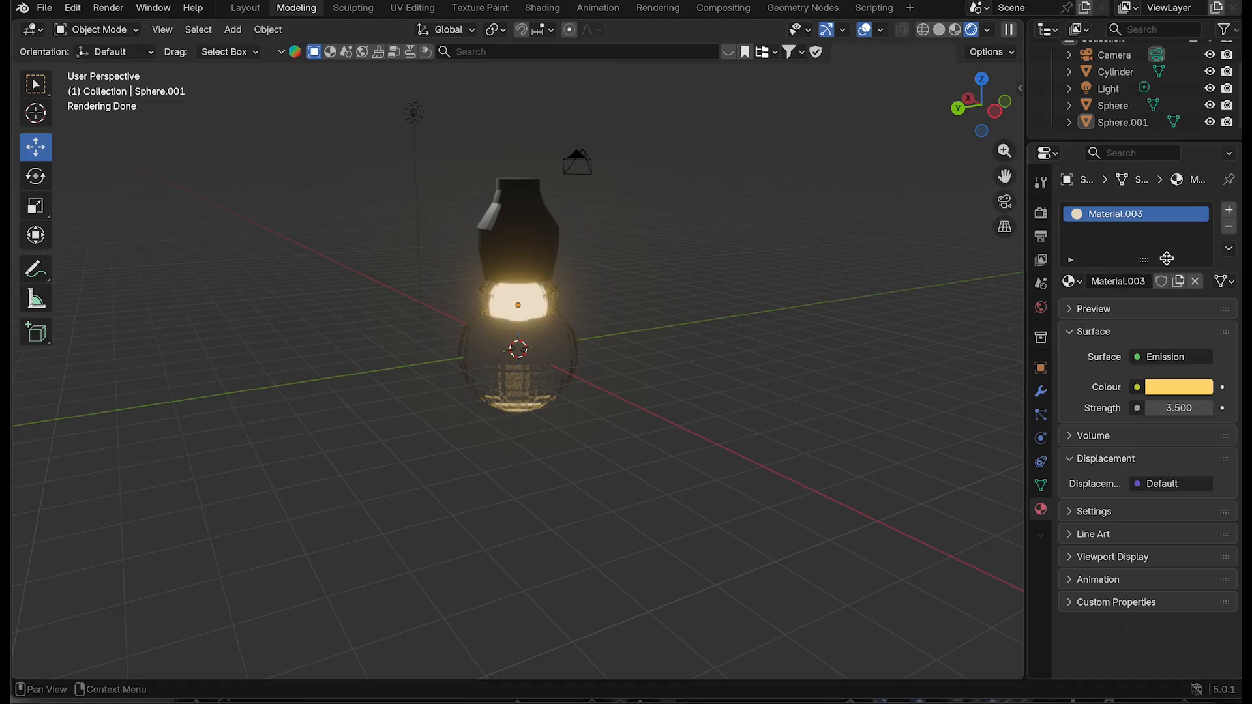
click(508, 331)
drag(518, 240, 526, 287)
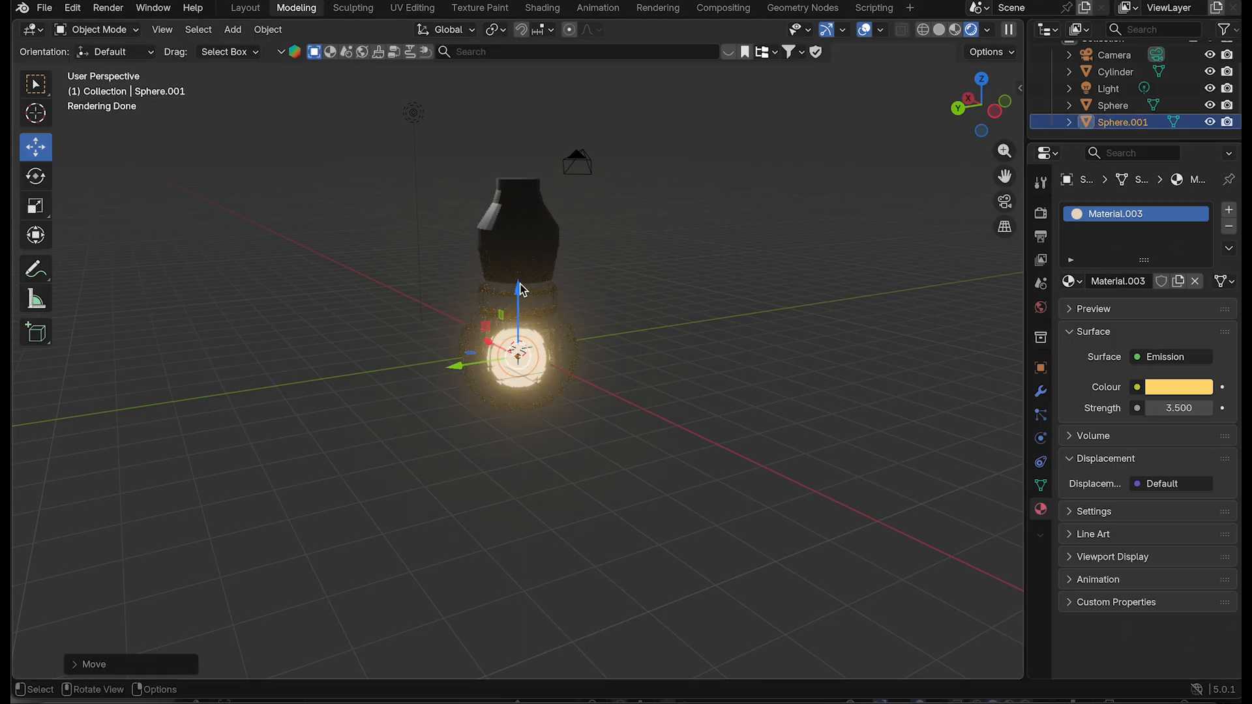
Step: Adjust the size and Z height of Sphere.001 so it sits in the round lower part of the glass bulb
key(s)
drag(518, 253, 517, 226)
click(729, 318)
click(520, 295)
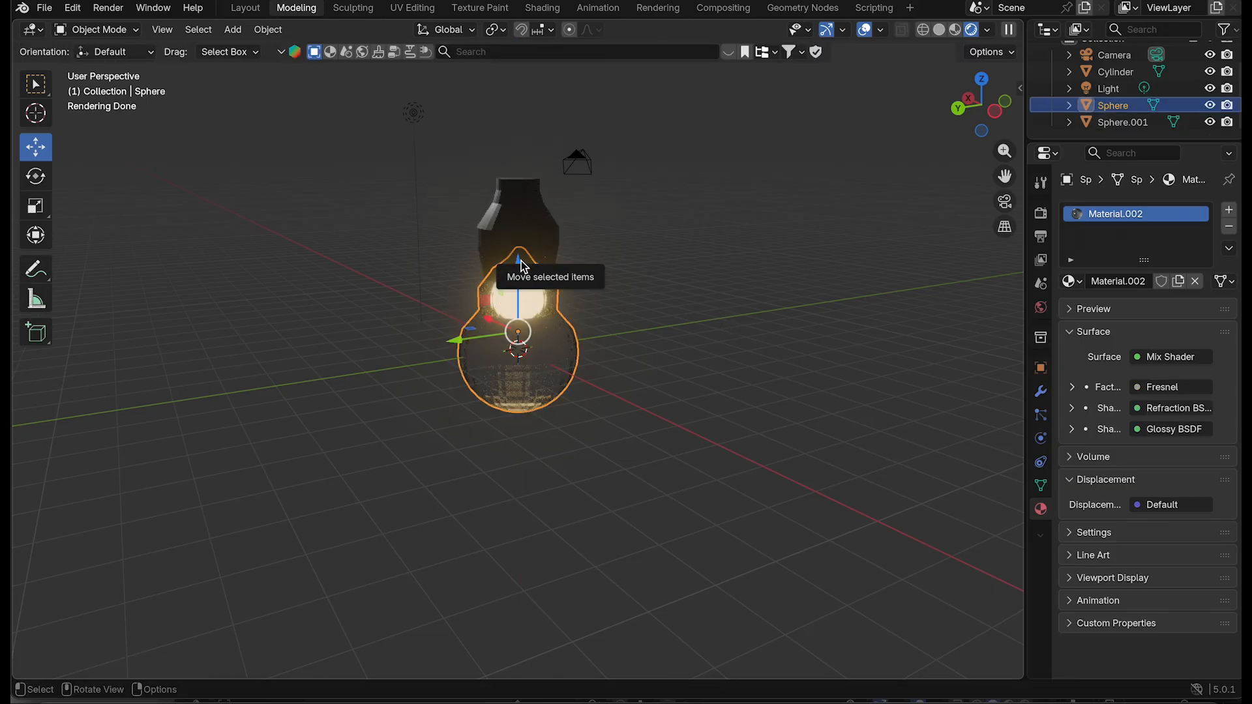
click(1118, 123)
drag(508, 230, 508, 284)
Step: Raise the glowing sphere's emission strength to 14.5 and check the glow from another angle
drag(1178, 407, 1220, 407)
click(932, 134)
drag(982, 131, 945, 131)
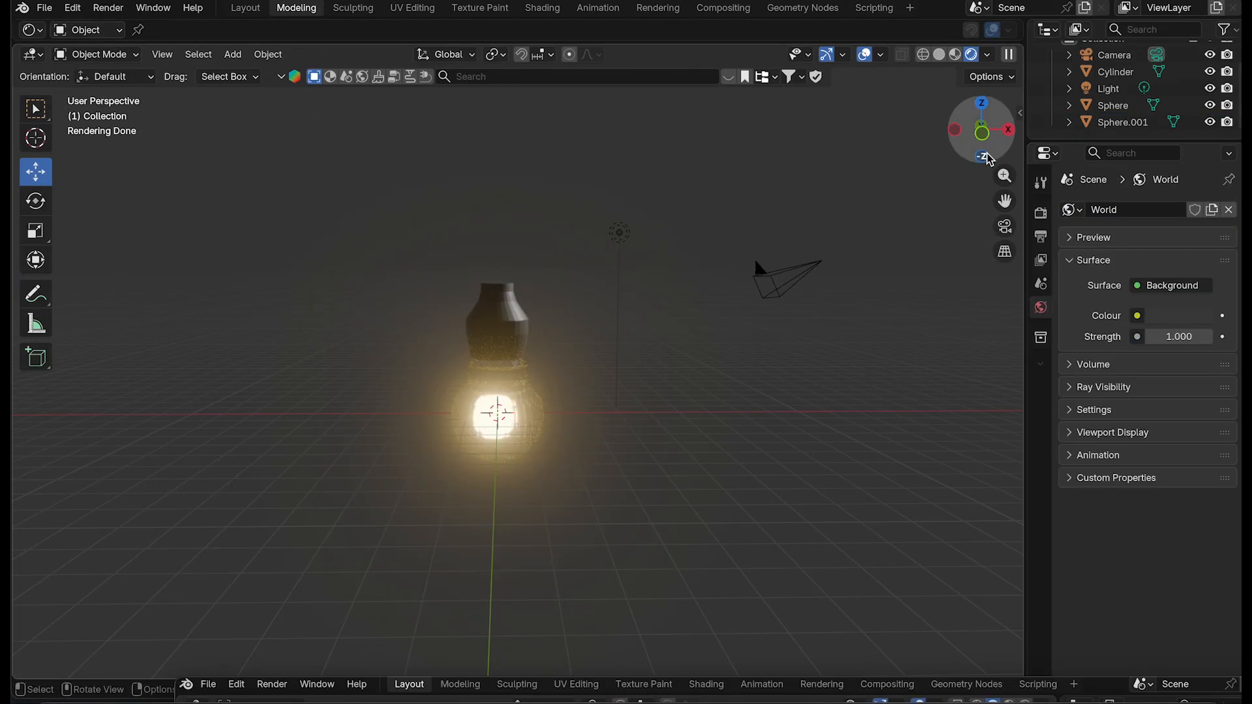
drag(991, 127, 972, 130)
scroll(559, 506, up, 5)
scroll(589, 467, down, 3)
Step: Select Sphere.001 and nudge it slightly along X inside the glass bulb
click(482, 431)
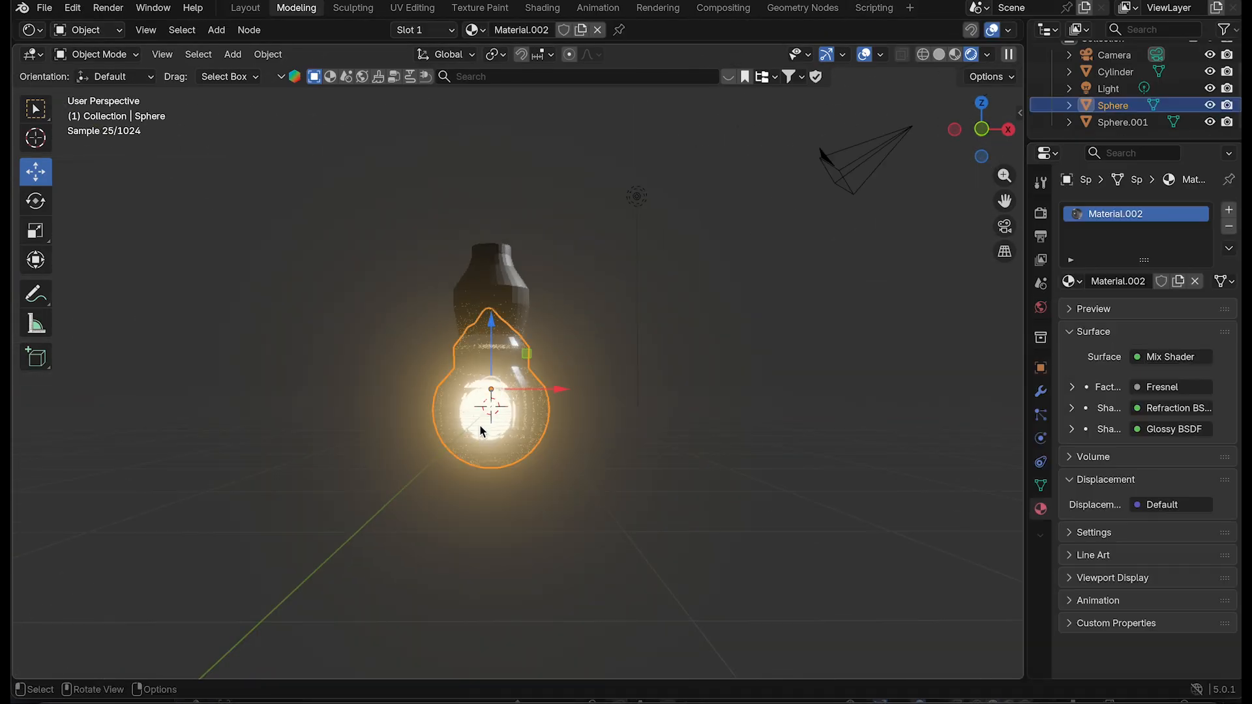
click(1137, 123)
drag(565, 410, 568, 411)
click(801, 396)
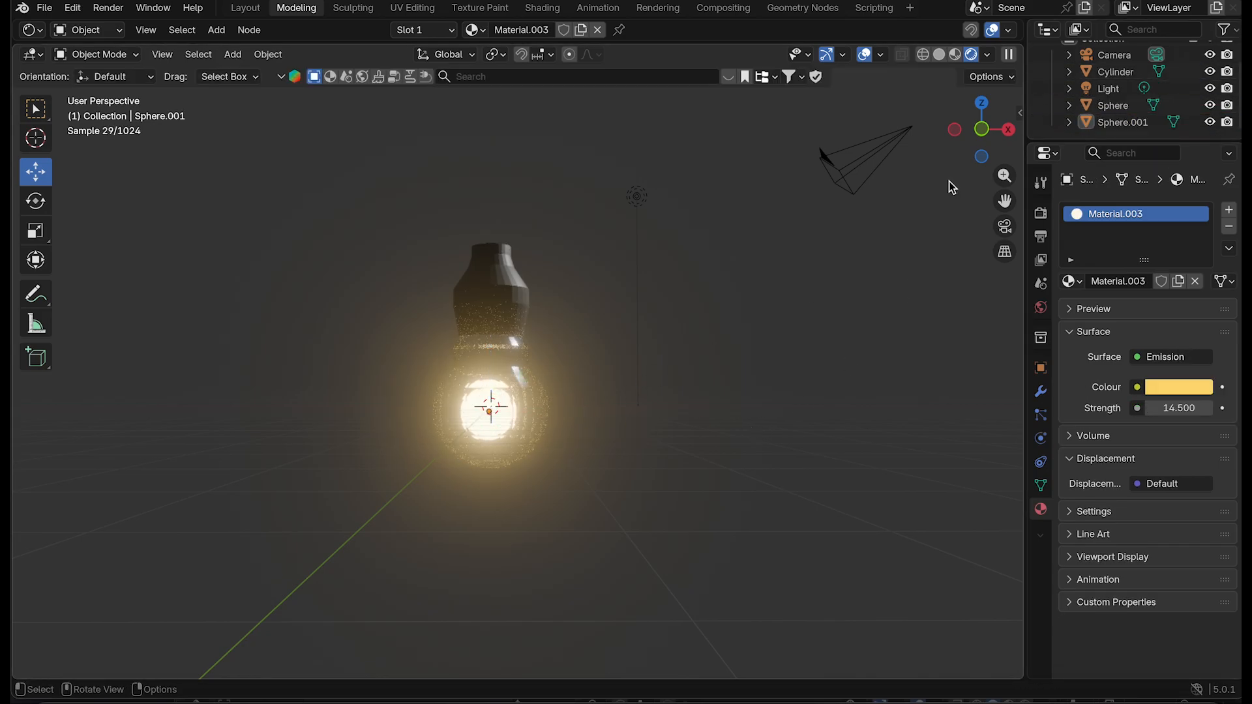
Step: Add a UV sphere and move it along X until it stands beside the bulb
key(shift+a)
mouse_move(700, 355)
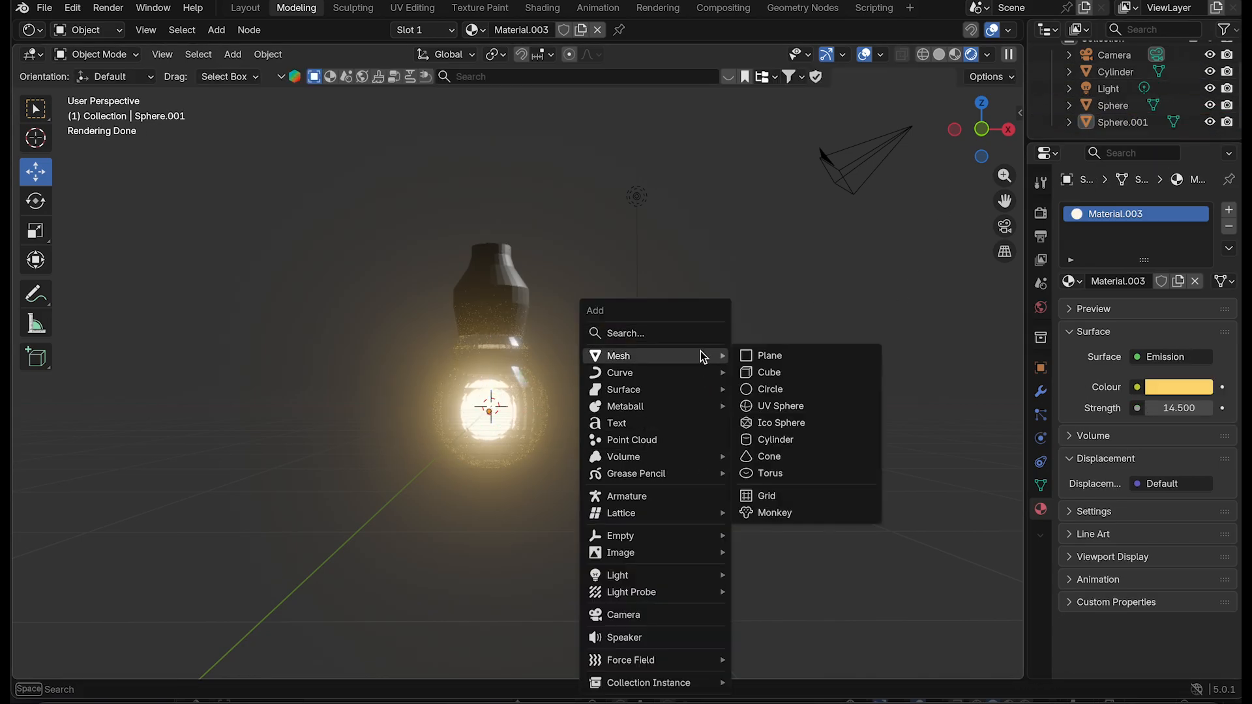
click(784, 406)
drag(582, 411, 808, 423)
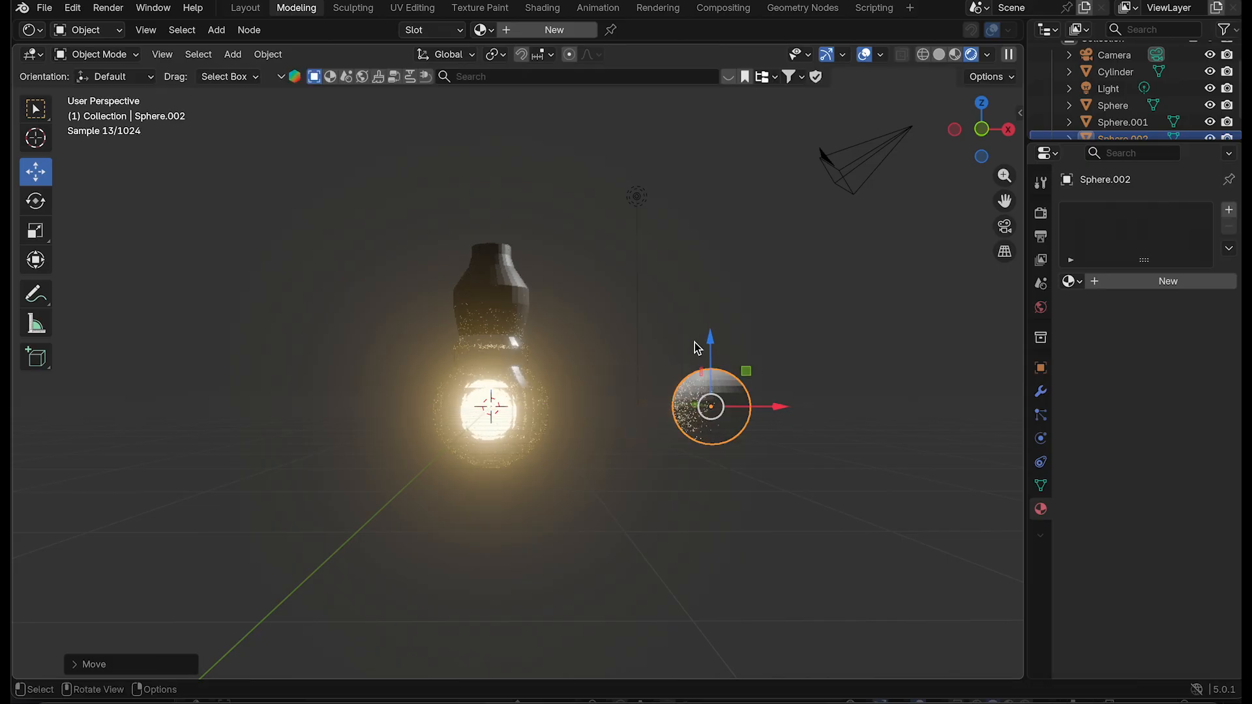
drag(989, 139, 987, 153)
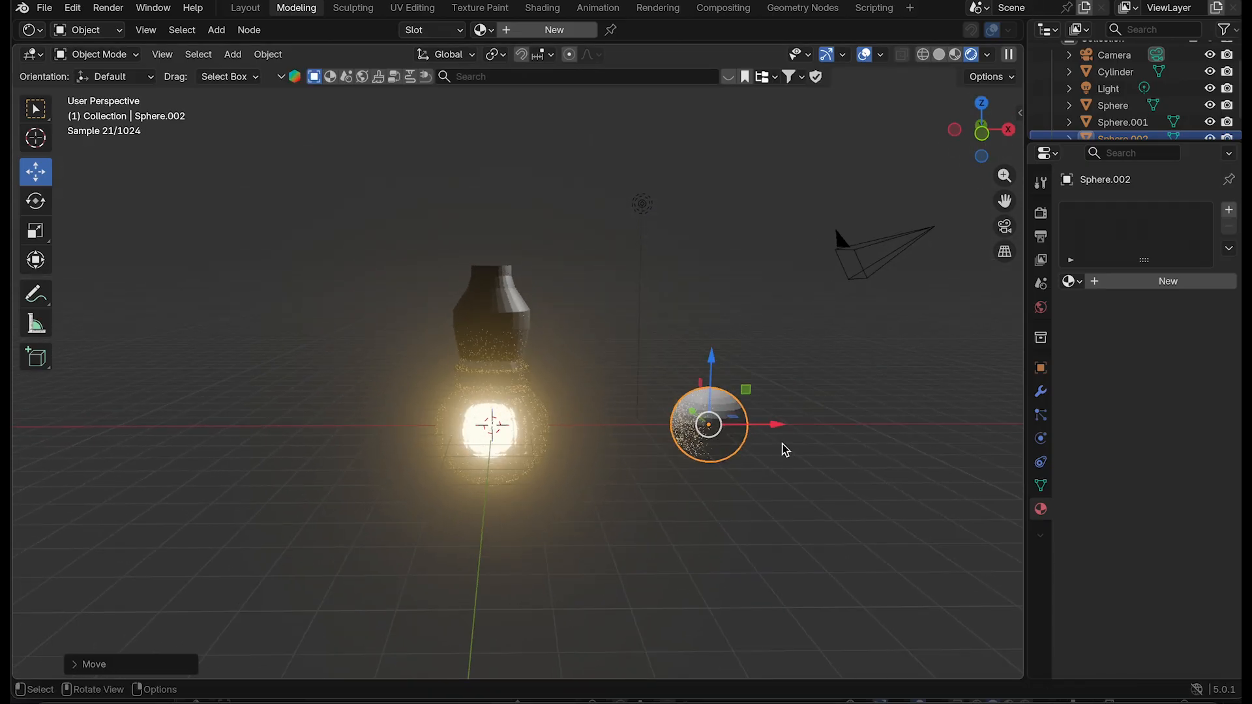
Step: Scale up the new sphere to about bulb height, then move it along X and up along Z to enclose the bulb
key(s)
click(887, 584)
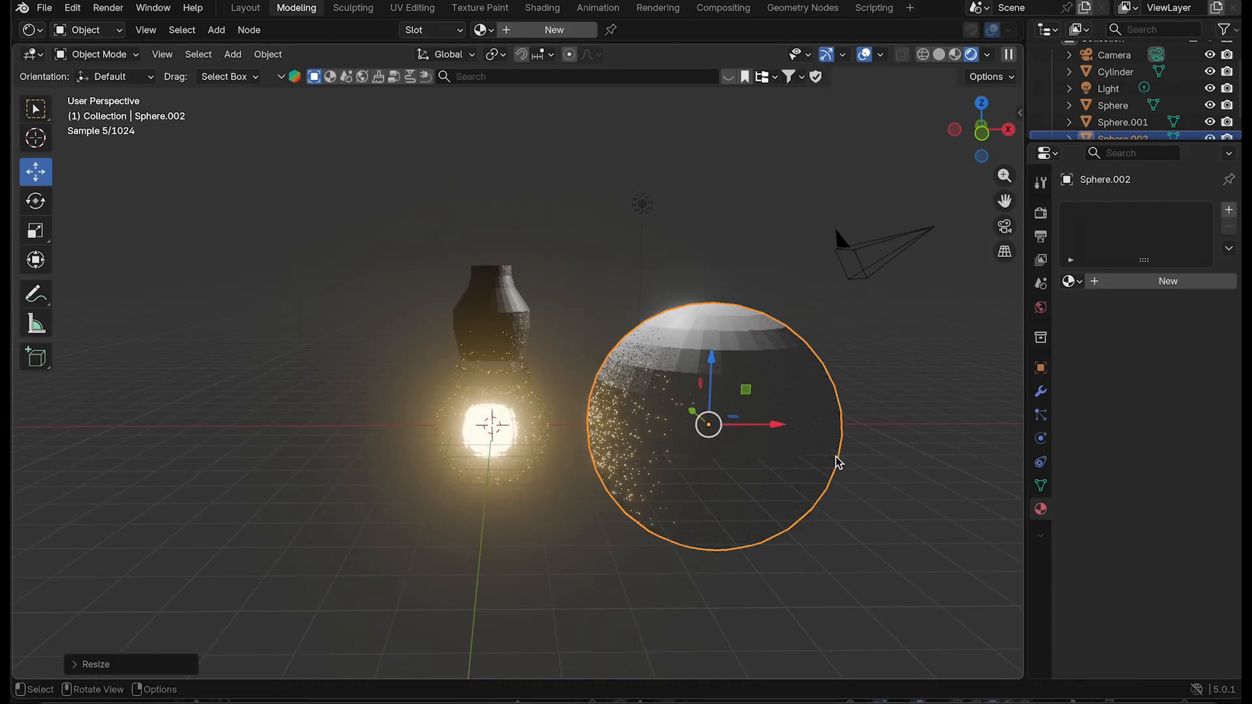
drag(760, 423, 548, 434)
drag(499, 355, 500, 308)
click(586, 424)
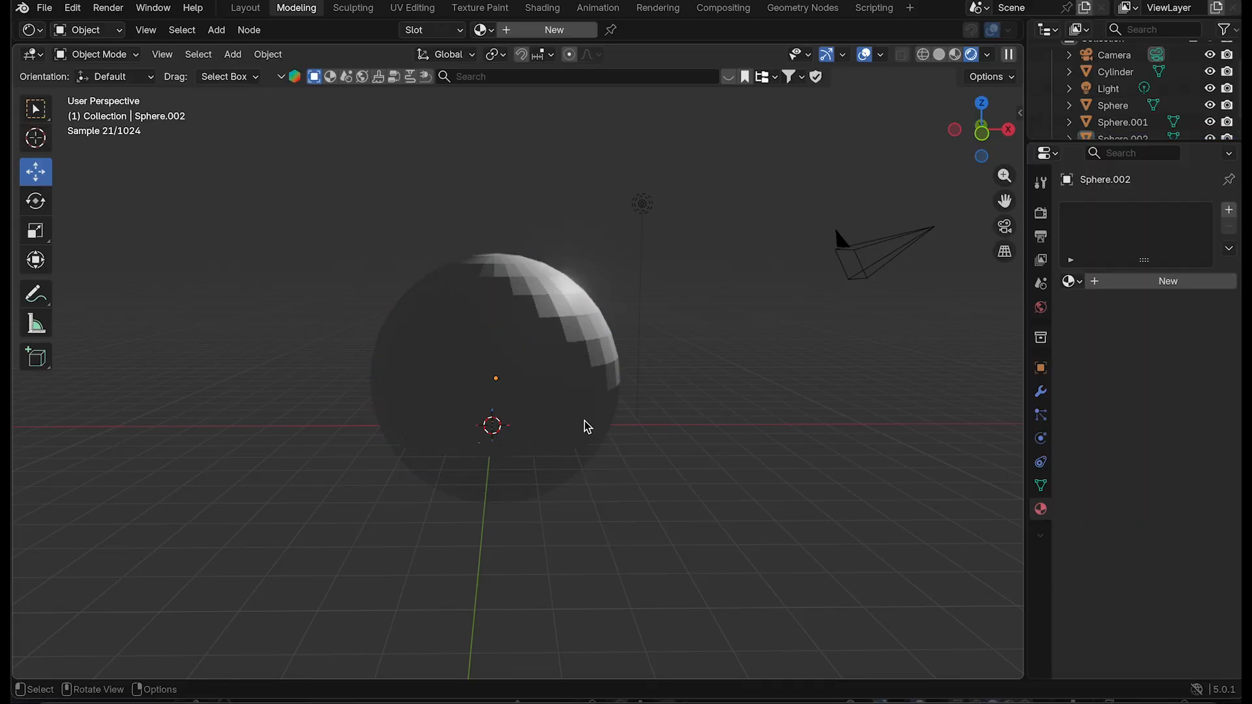
Step: Move the large sphere aside along X and hide the three bulb objects: Cylinder, Sphere and Sphere.001
click(576, 405)
drag(574, 389, 738, 381)
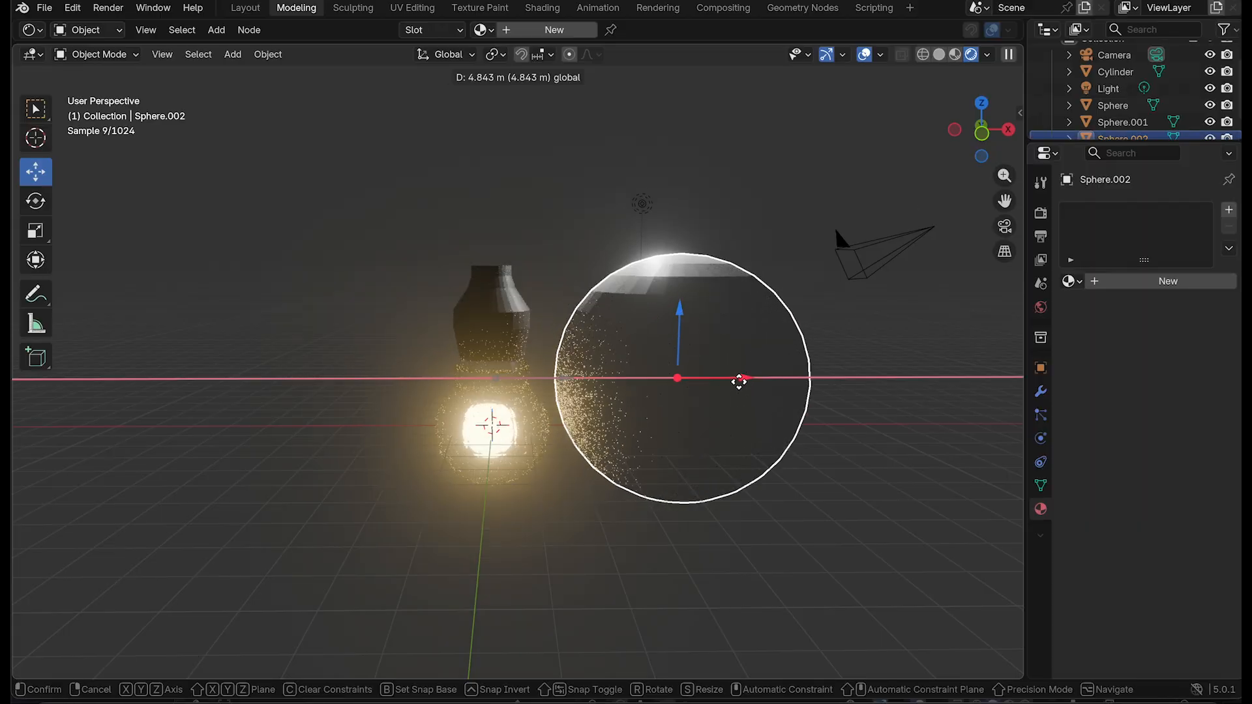
mouse_move(984, 132)
mouse_down()
mouse_move(929, 136)
mouse_move(970, 130)
mouse_up()
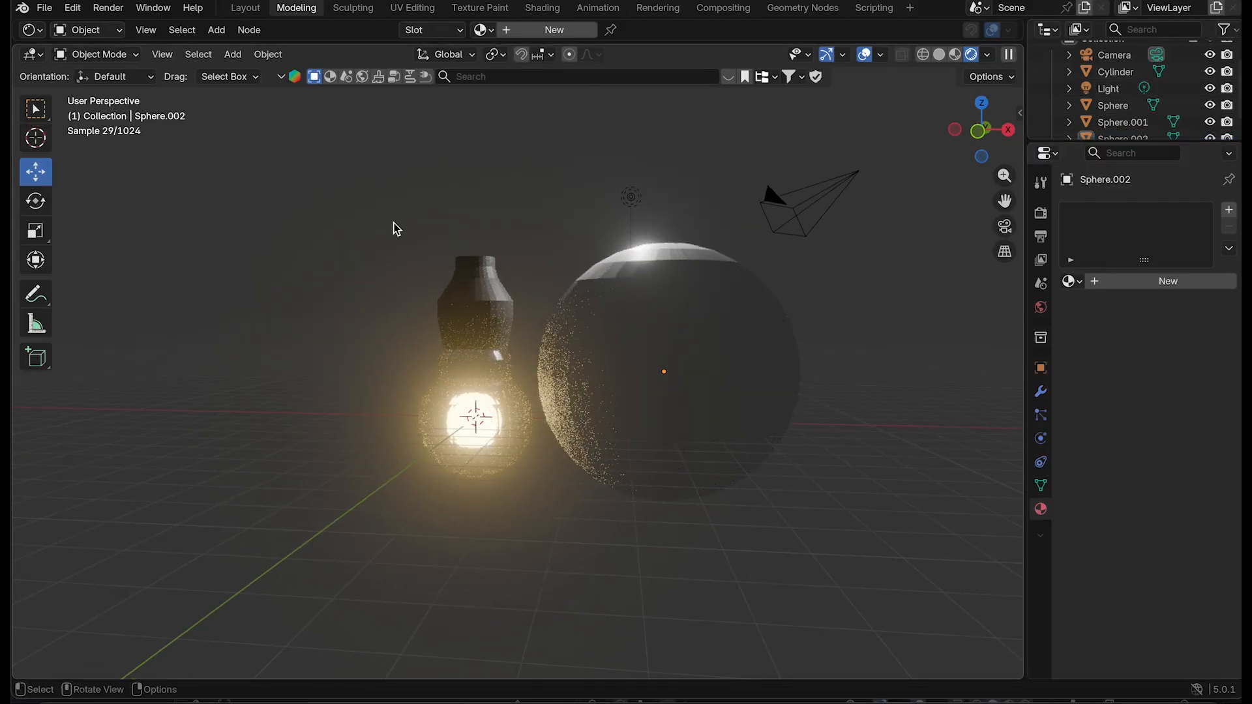
drag(404, 228, 536, 511)
key(h)
Step: Move the large sphere back along X to the centre of the scene
click(758, 362)
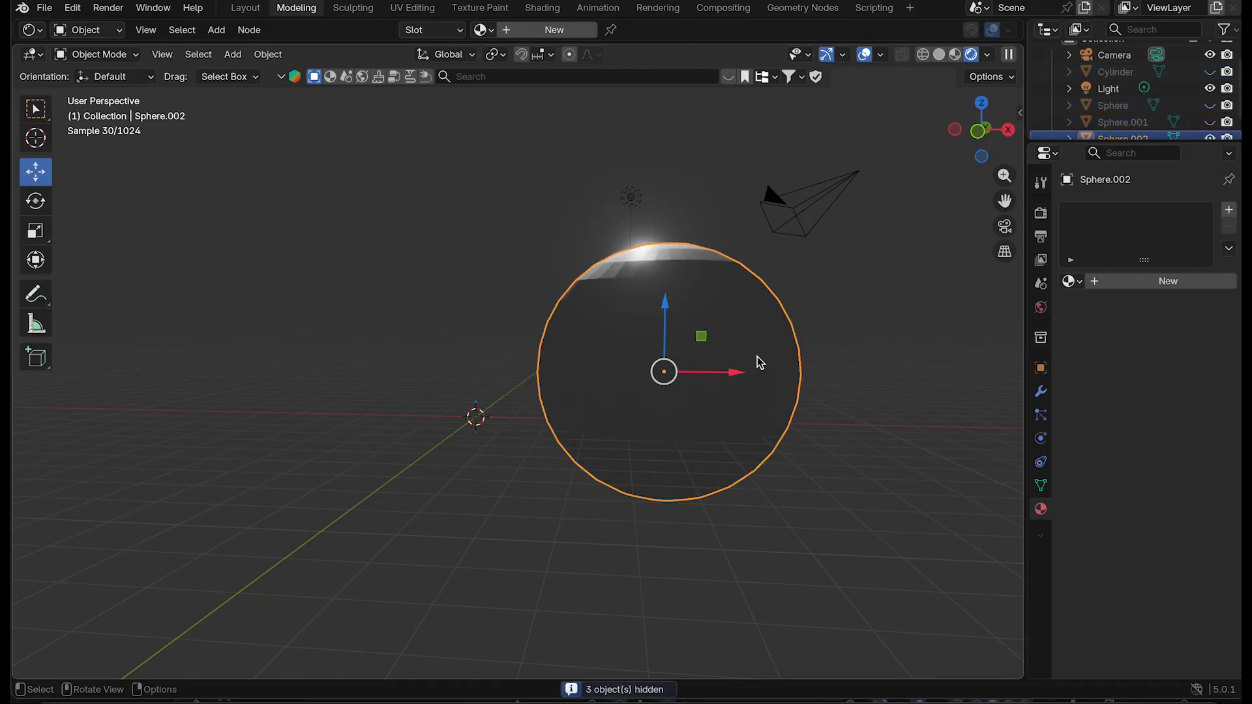
drag(728, 373, 527, 375)
click(840, 310)
Step: In Edit Mode, delete the bottom four rings of the large sphere's faces, using a right orthographic wireframe view
drag(974, 138, 848, 146)
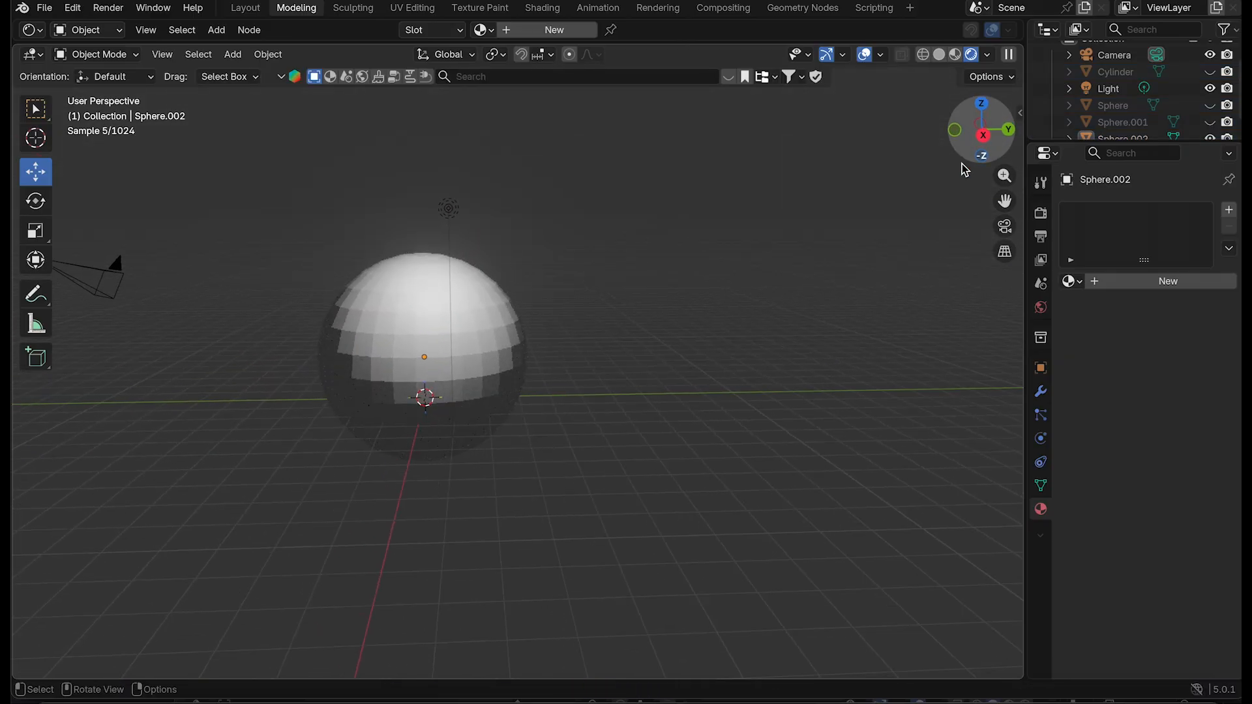
scroll(639, 341, up, 2)
click(984, 136)
shift+middle_drag(642, 302, 796, 280)
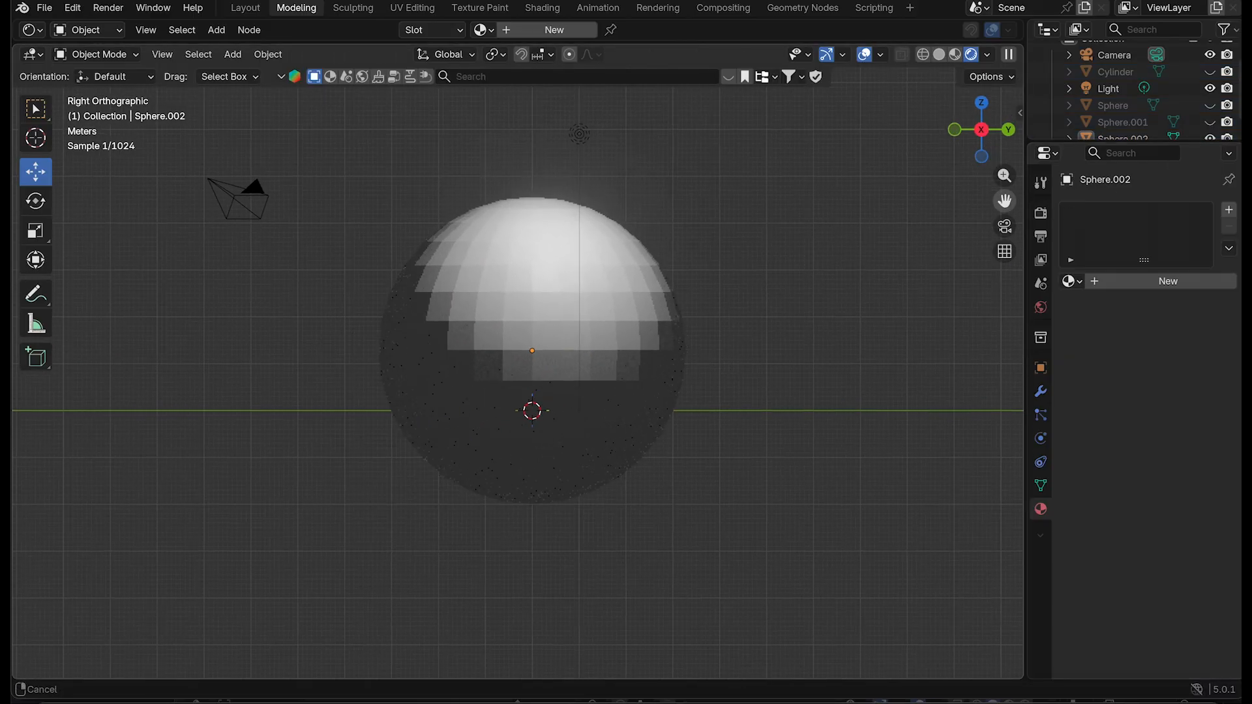
click(98, 55)
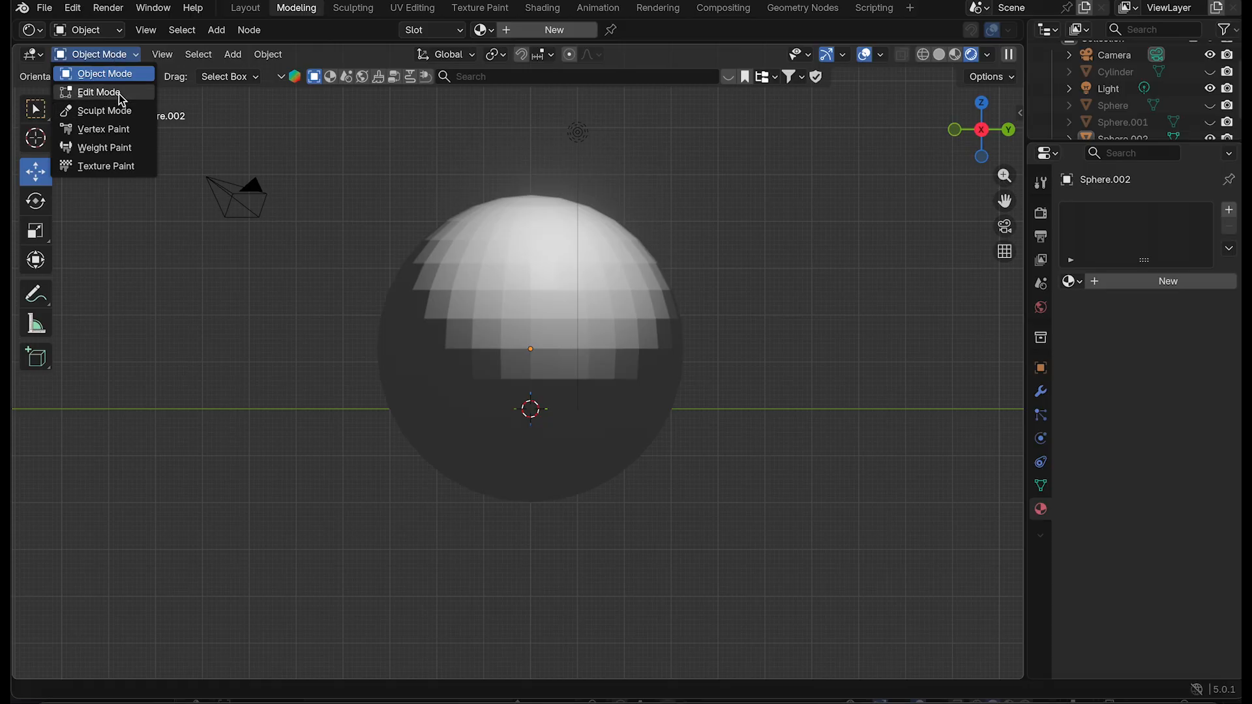
click(98, 92)
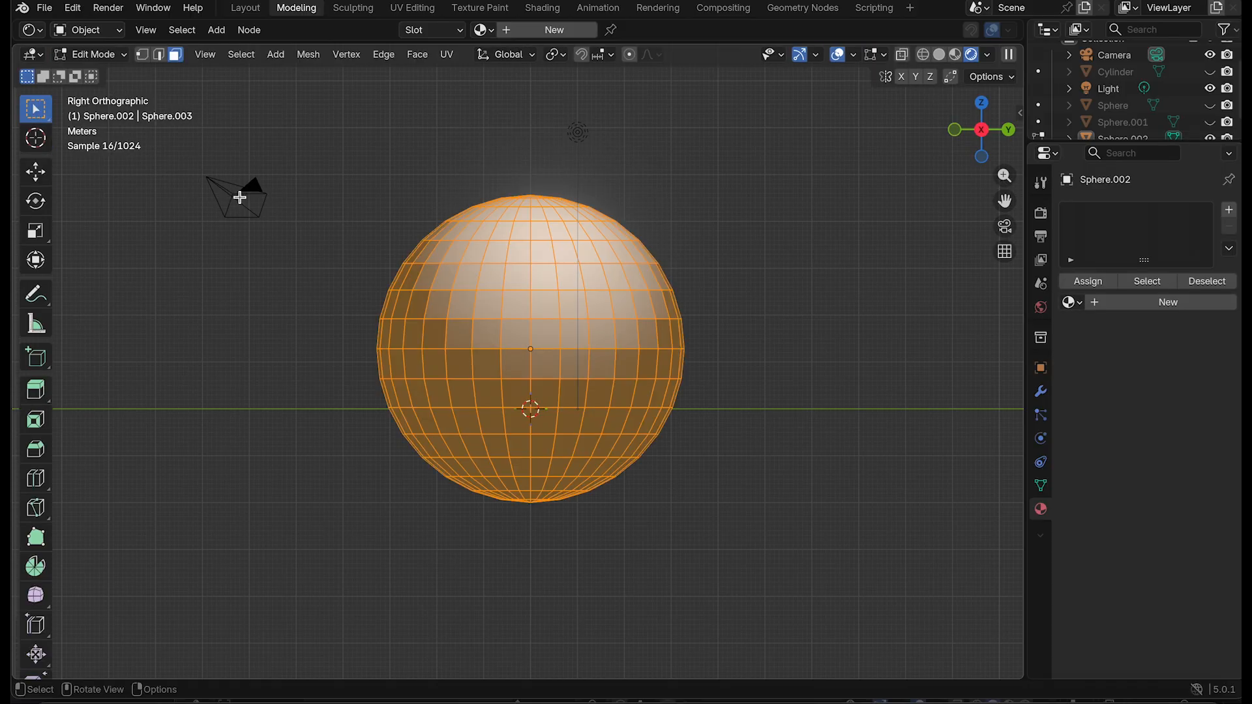
click(921, 55)
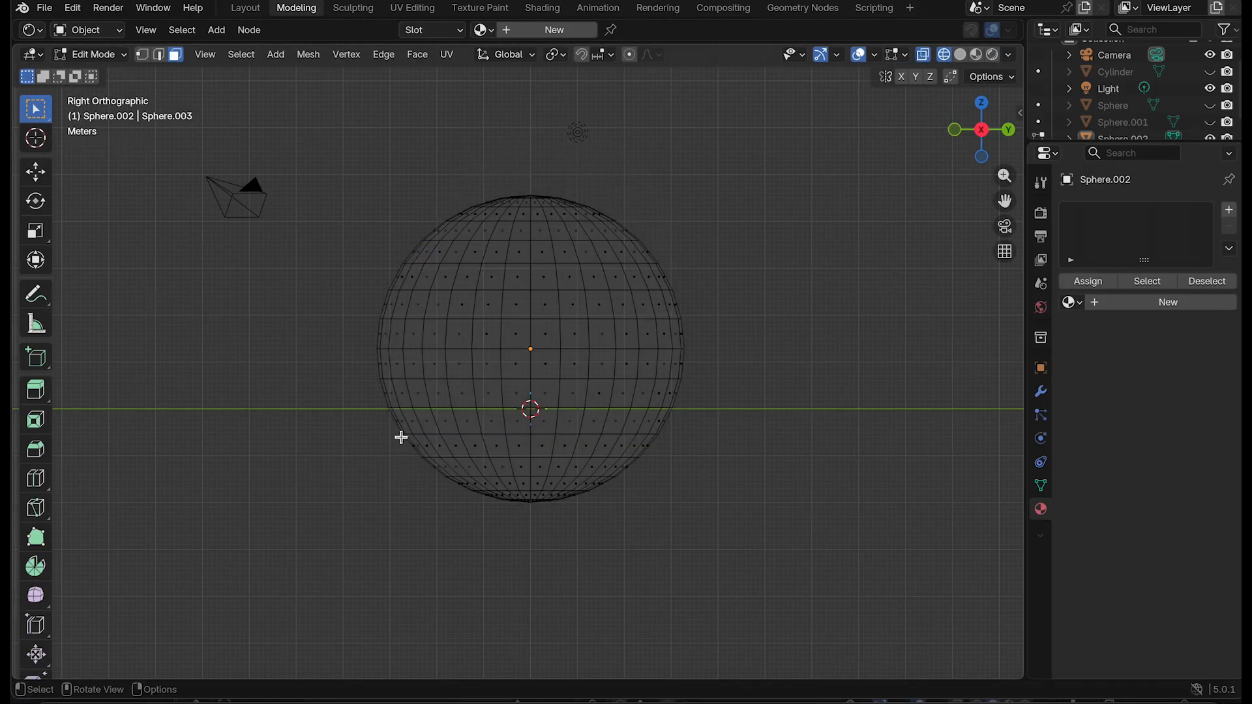
drag(399, 430, 672, 520)
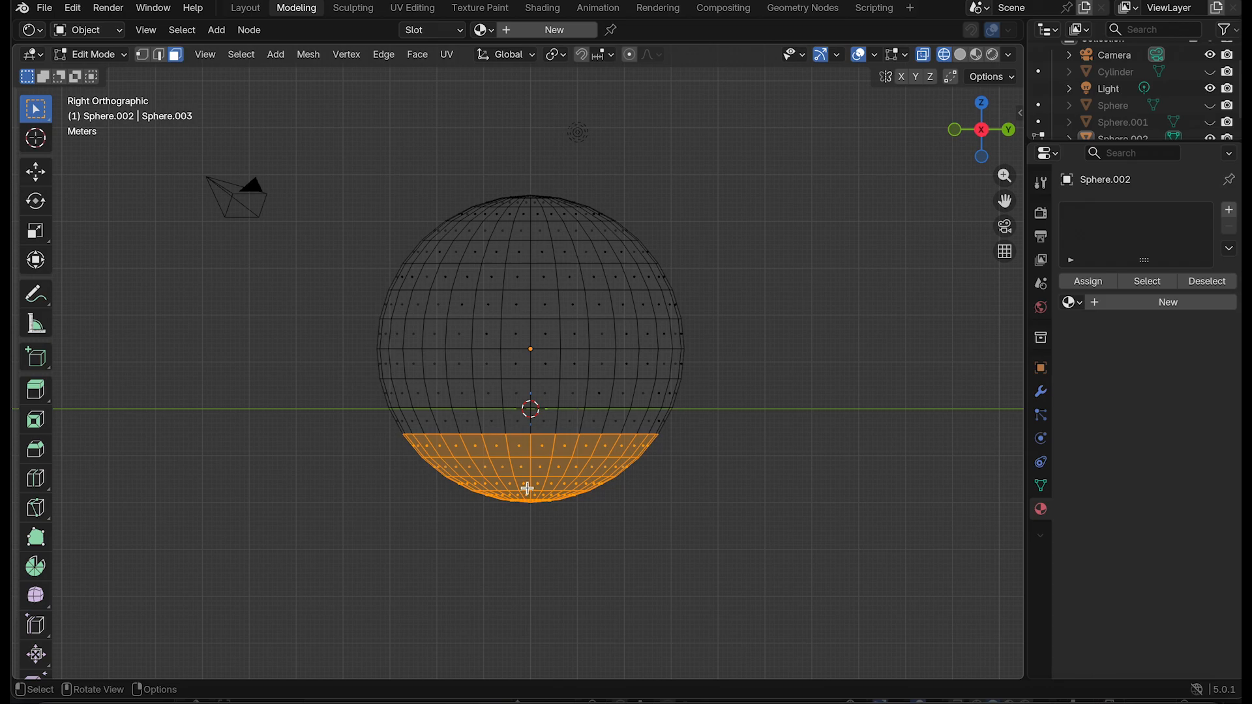
key(x)
click(511, 486)
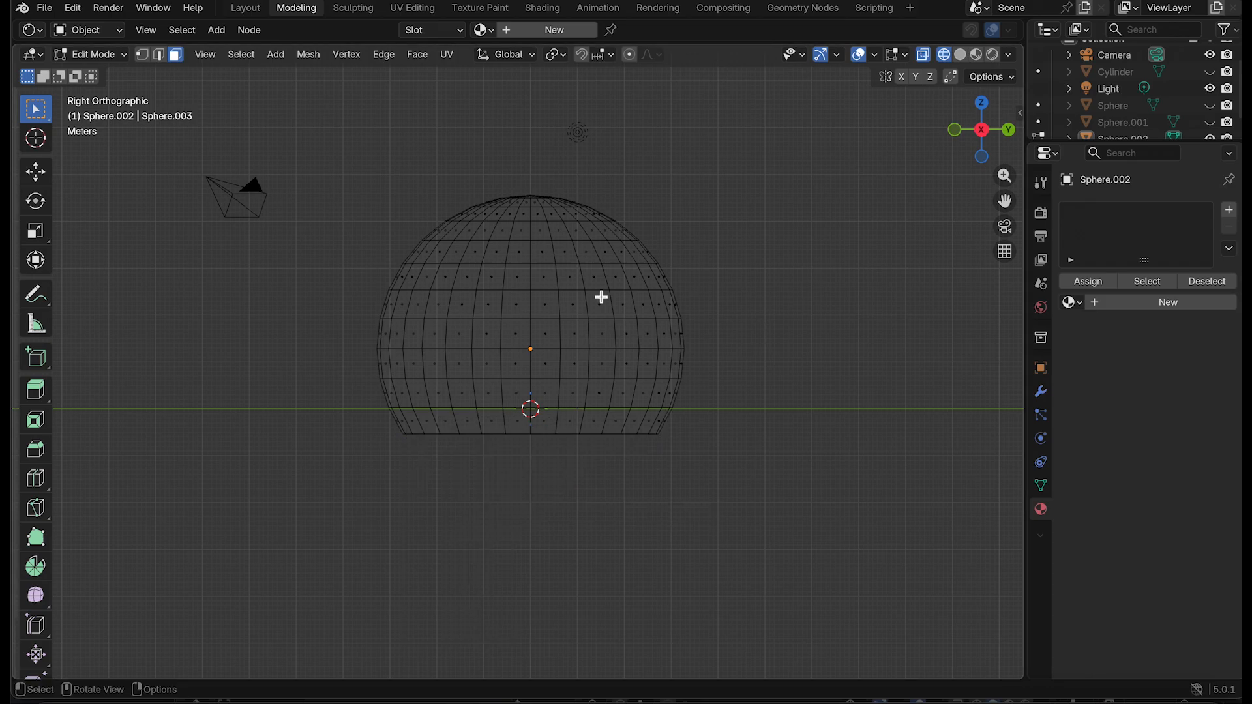
Step: Delete the small cap of faces at the top of the large sphere to open the shade
scroll(600, 297, up, 1)
drag(1008, 202, 1008, 252)
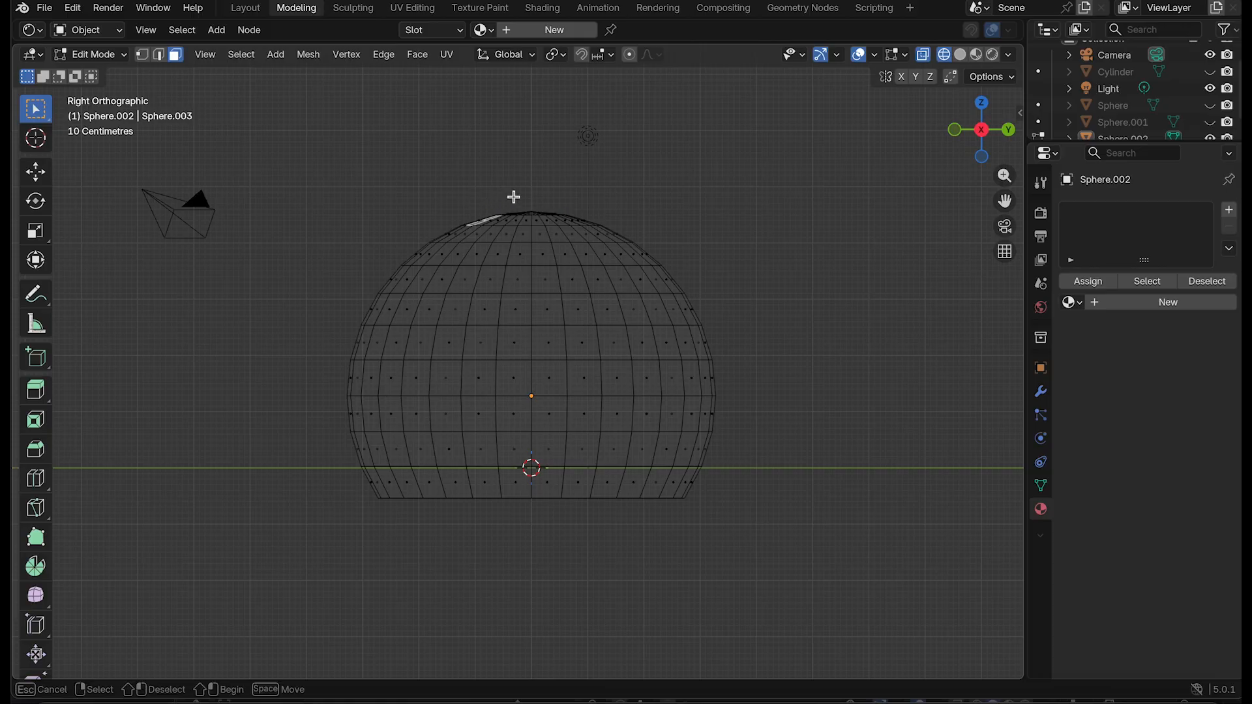
key(x)
click(785, 217)
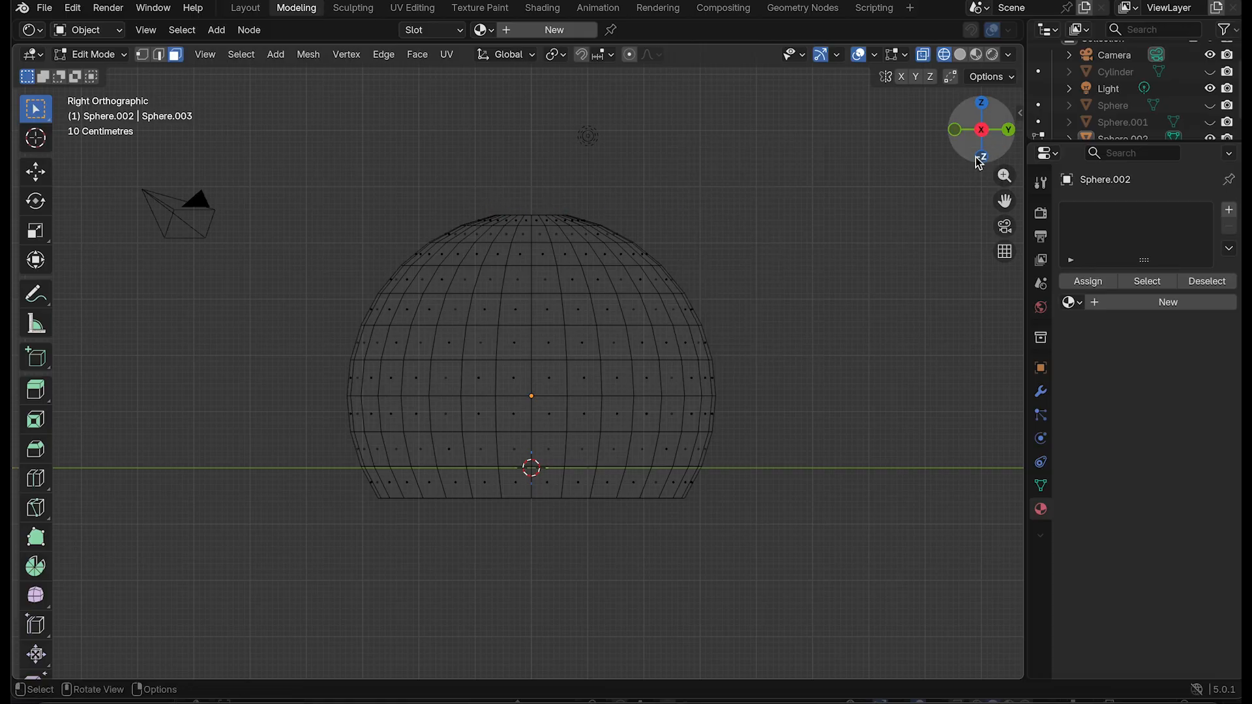
Step: Return to rendered shading, select all faces of the trimmed sphere and give it a new material
drag(981, 130, 955, 150)
scroll(911, 338, down, 1)
scroll(911, 338, up, 1)
scroll(926, 299, down, 3)
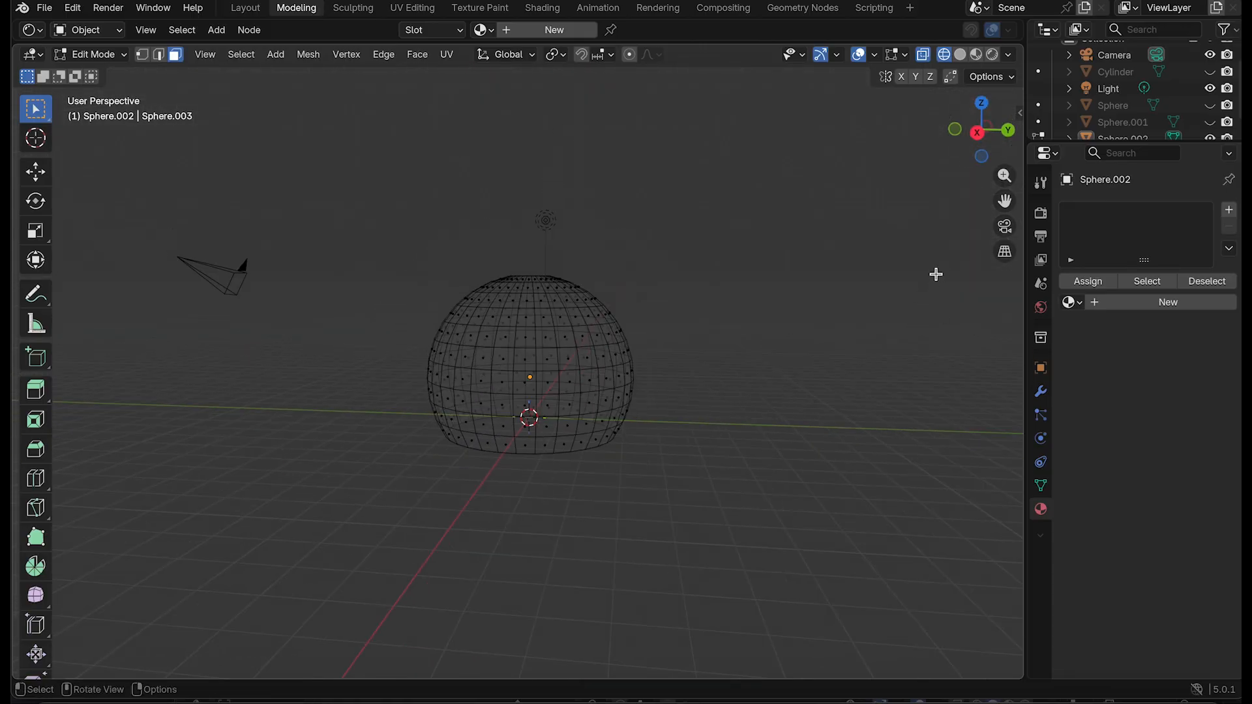
scroll(936, 274, up, 2)
scroll(736, 343, down, 1)
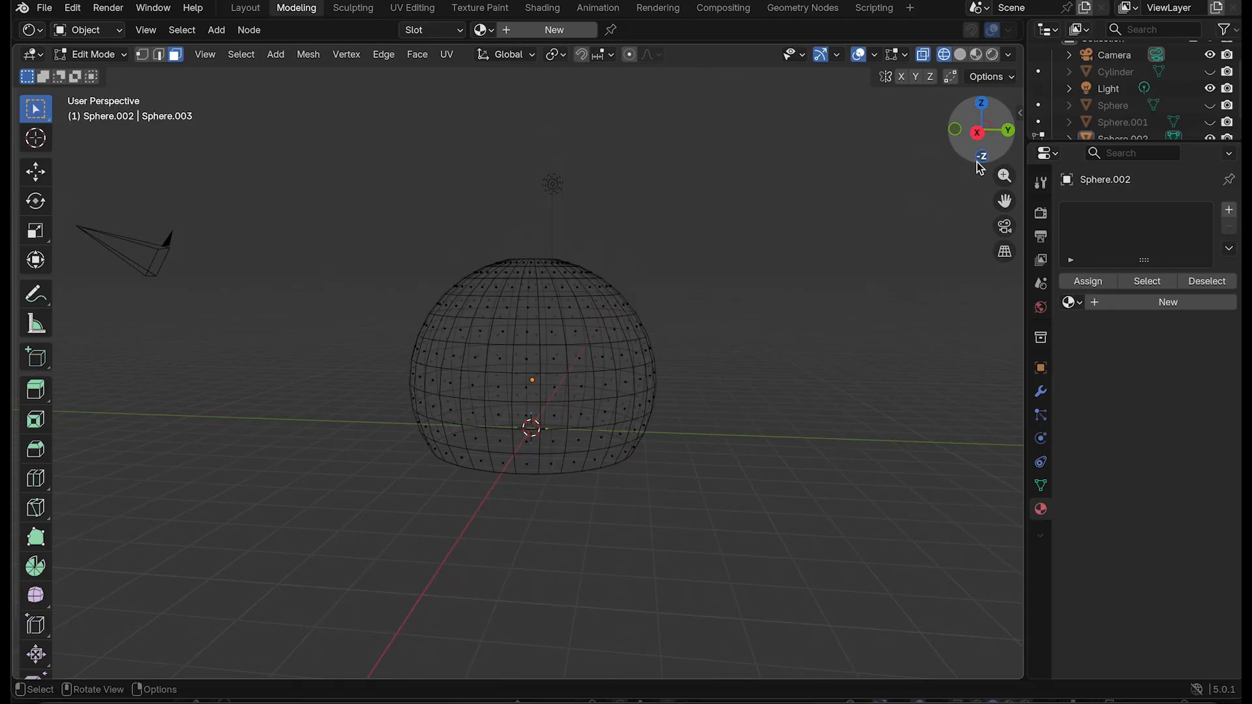
drag(977, 160, 804, 326)
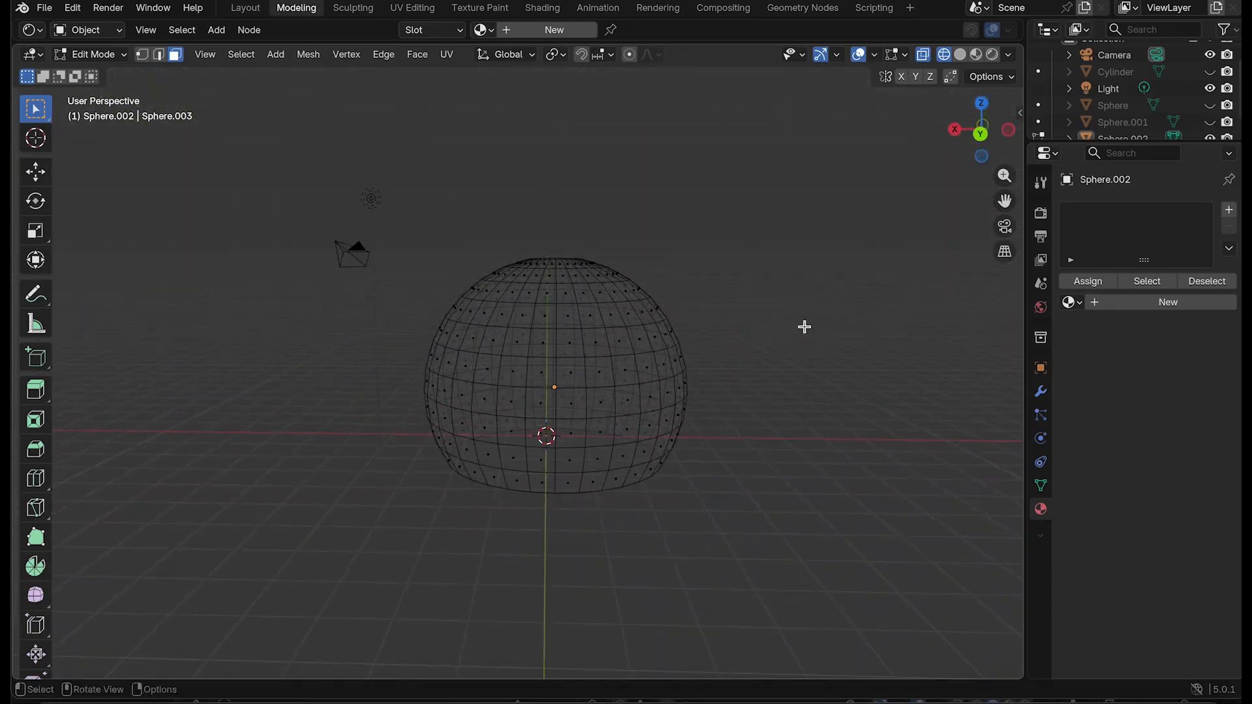
click(992, 54)
key(a)
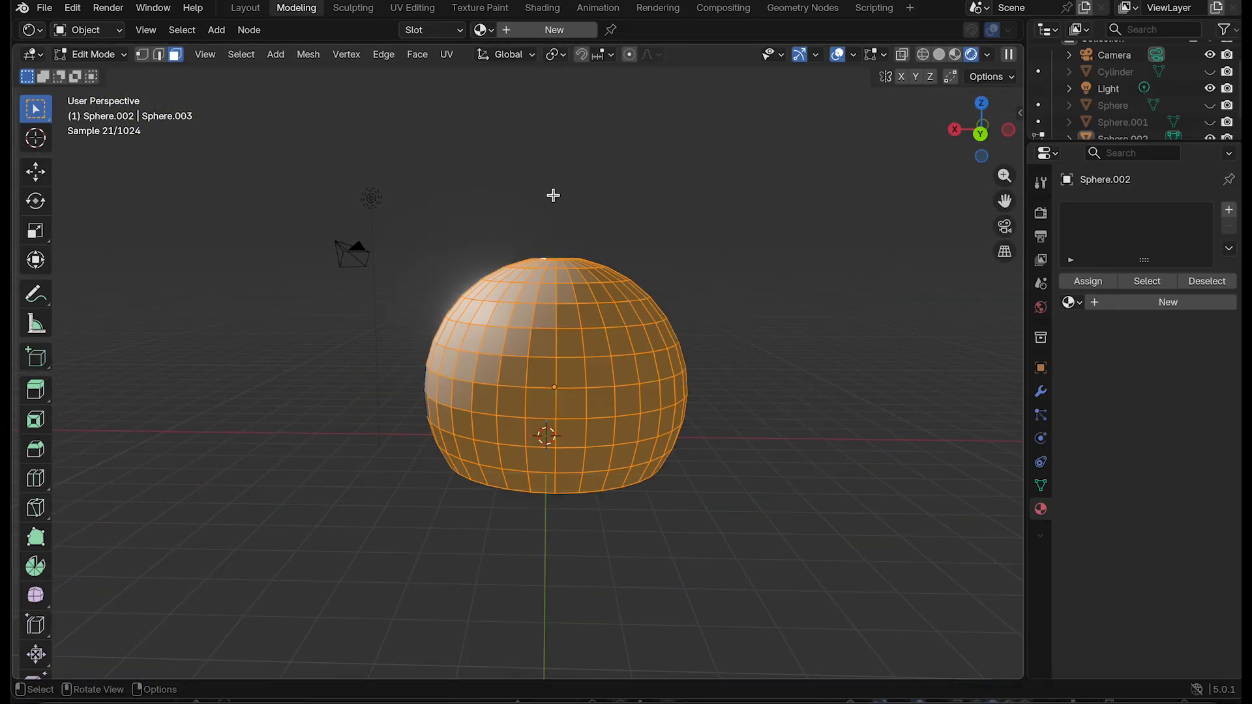
click(554, 31)
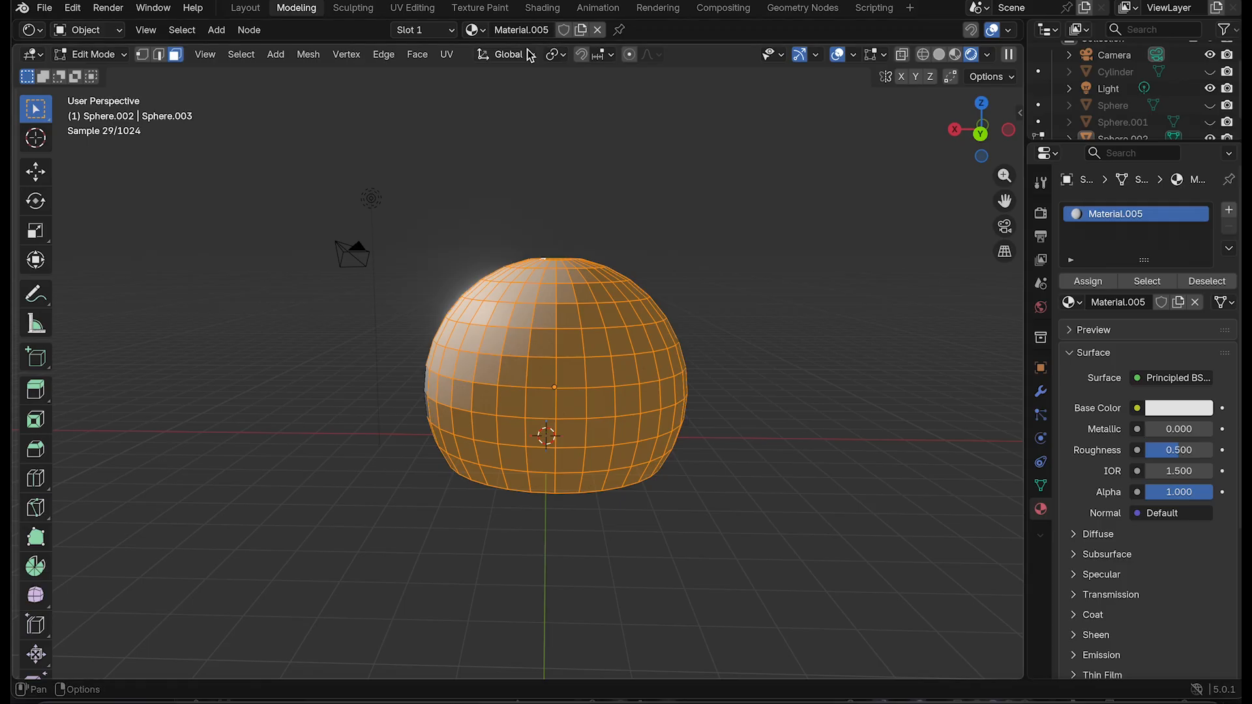
click(774, 155)
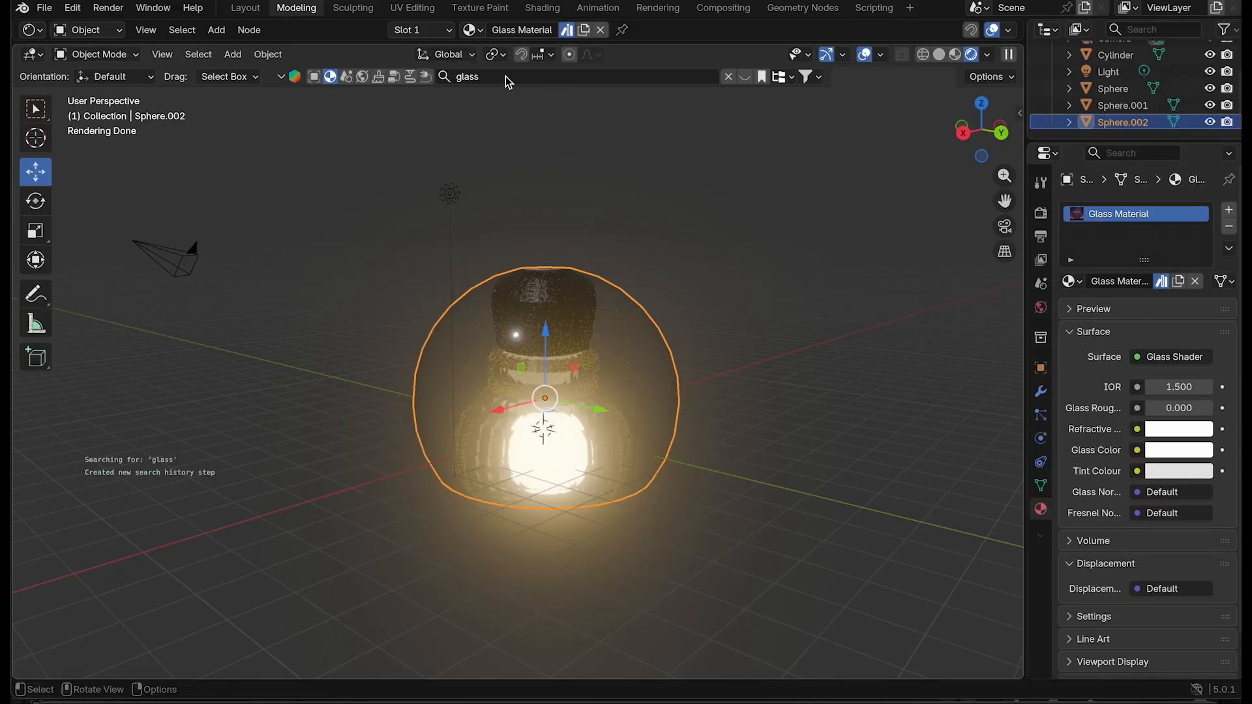
Step: Search the material library for glass and try Glass PRO and Sparkle Gemstone (Glass) on the shade
key(Return)
scroll(546, 352, down, 3)
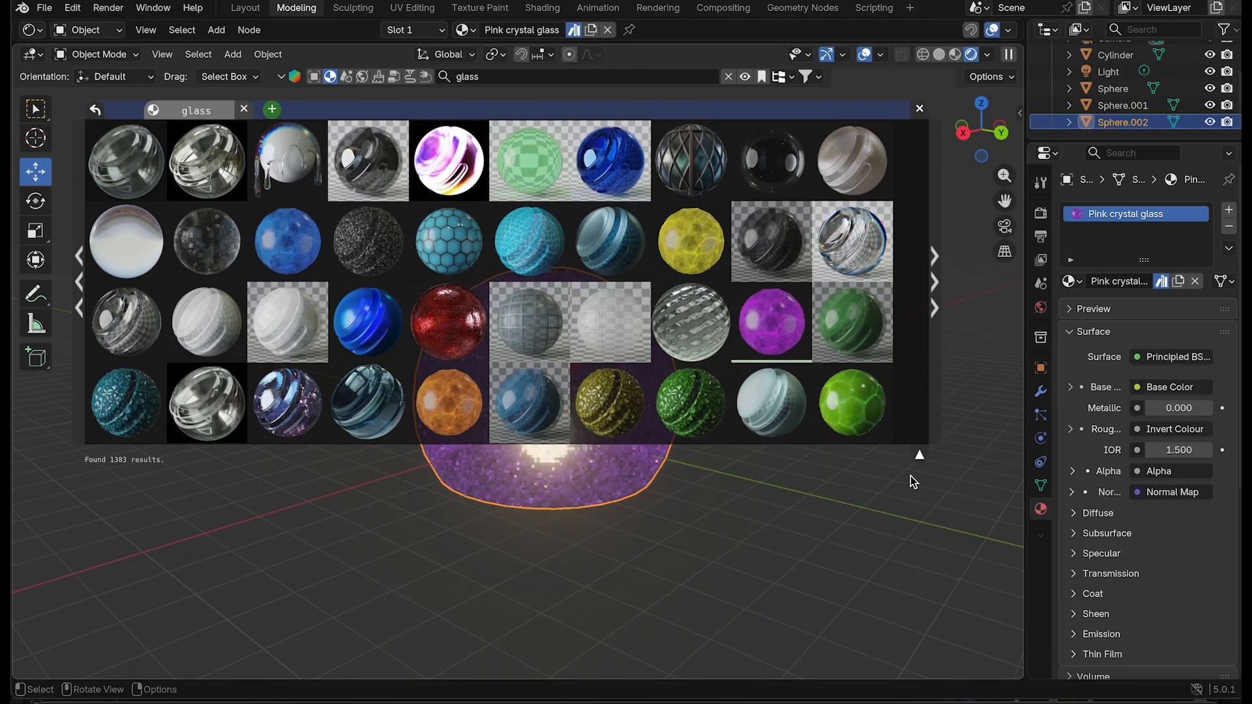
drag(998, 138, 912, 103)
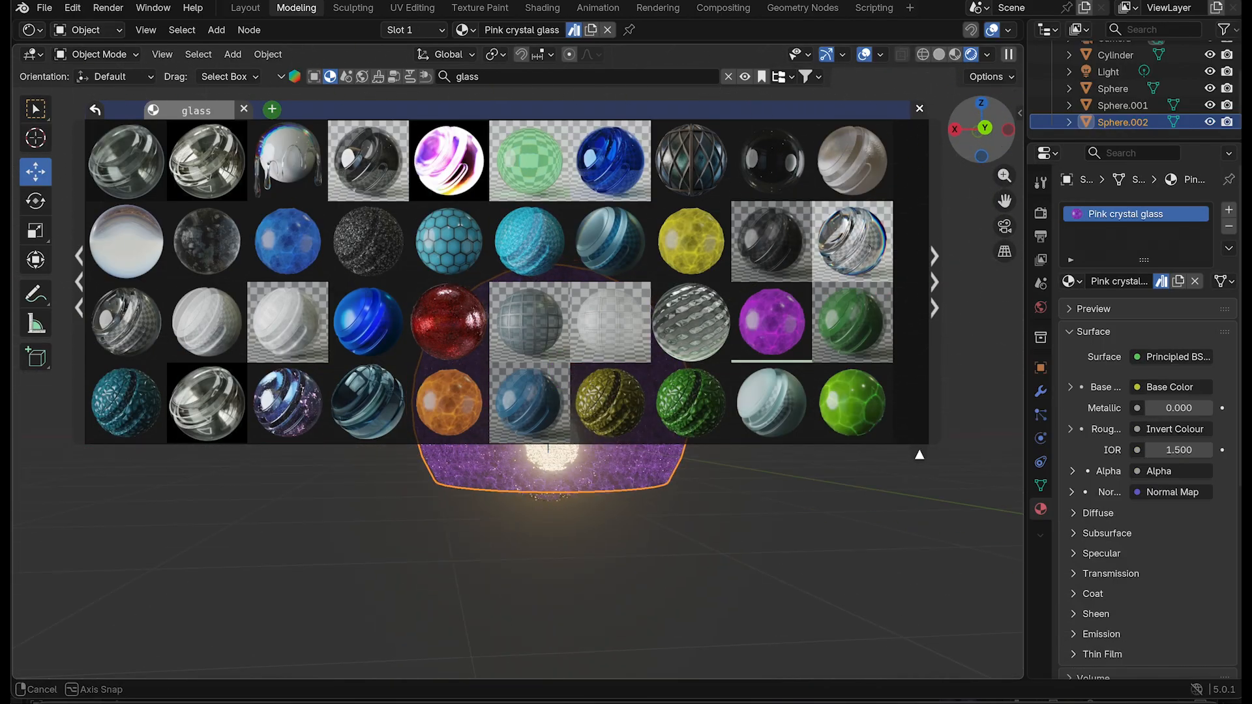
click(530, 161)
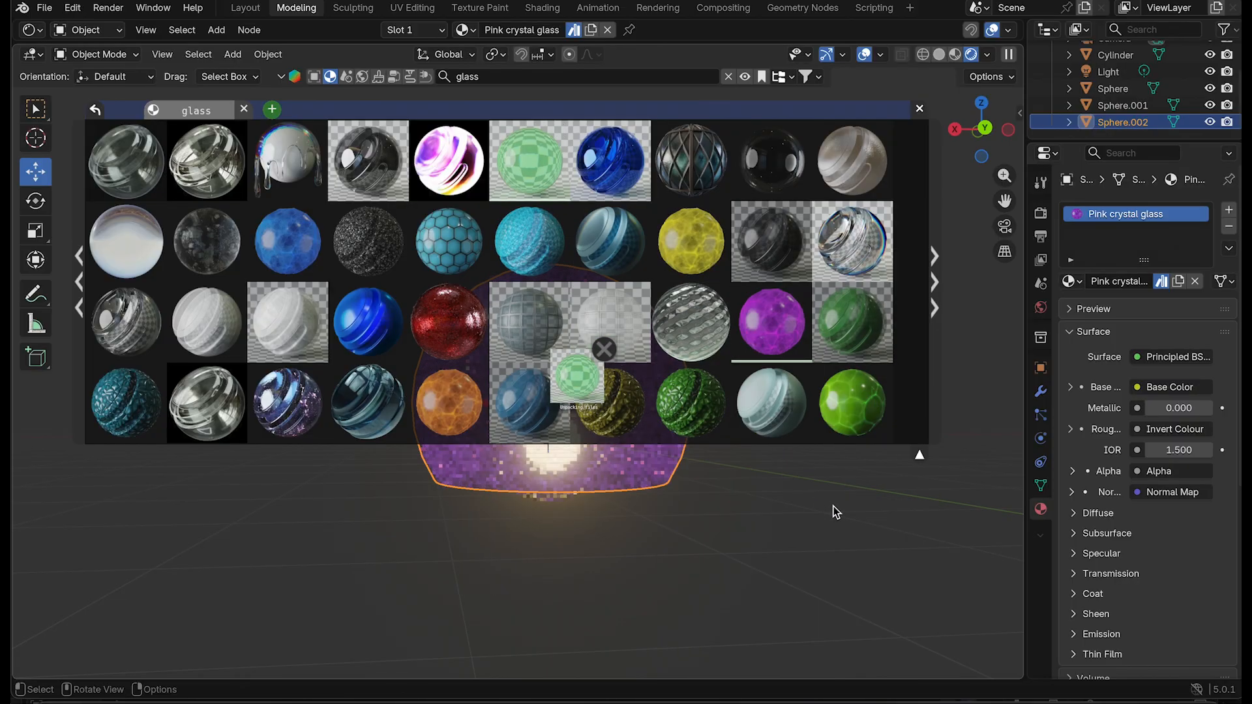
click(287, 402)
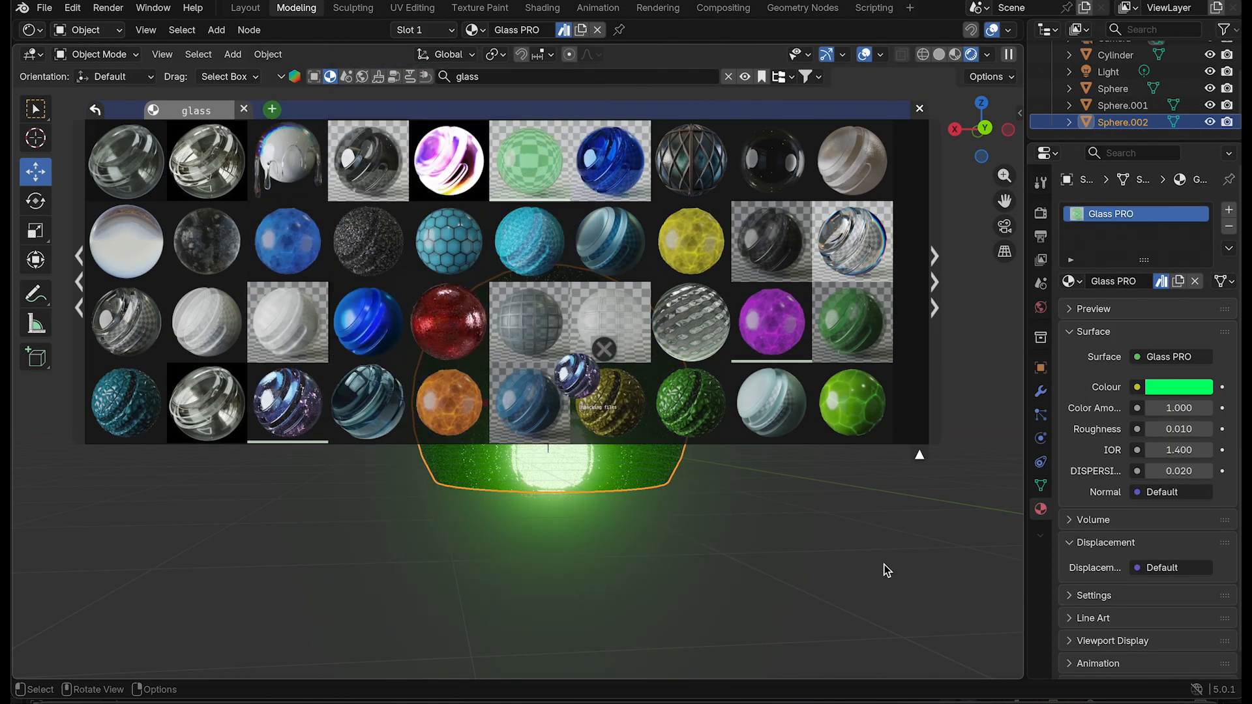
Step: Clear the material search and apply Stitched Heavy Leather Padding to the shade
click(728, 76)
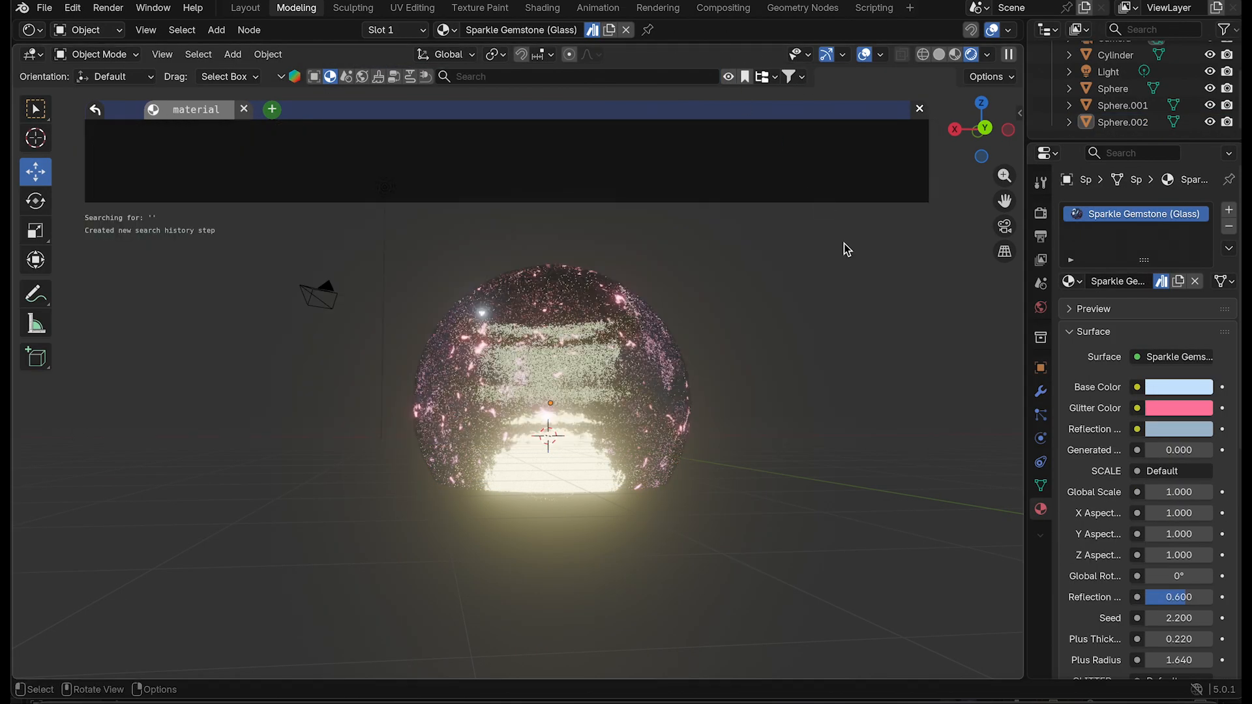
click(636, 358)
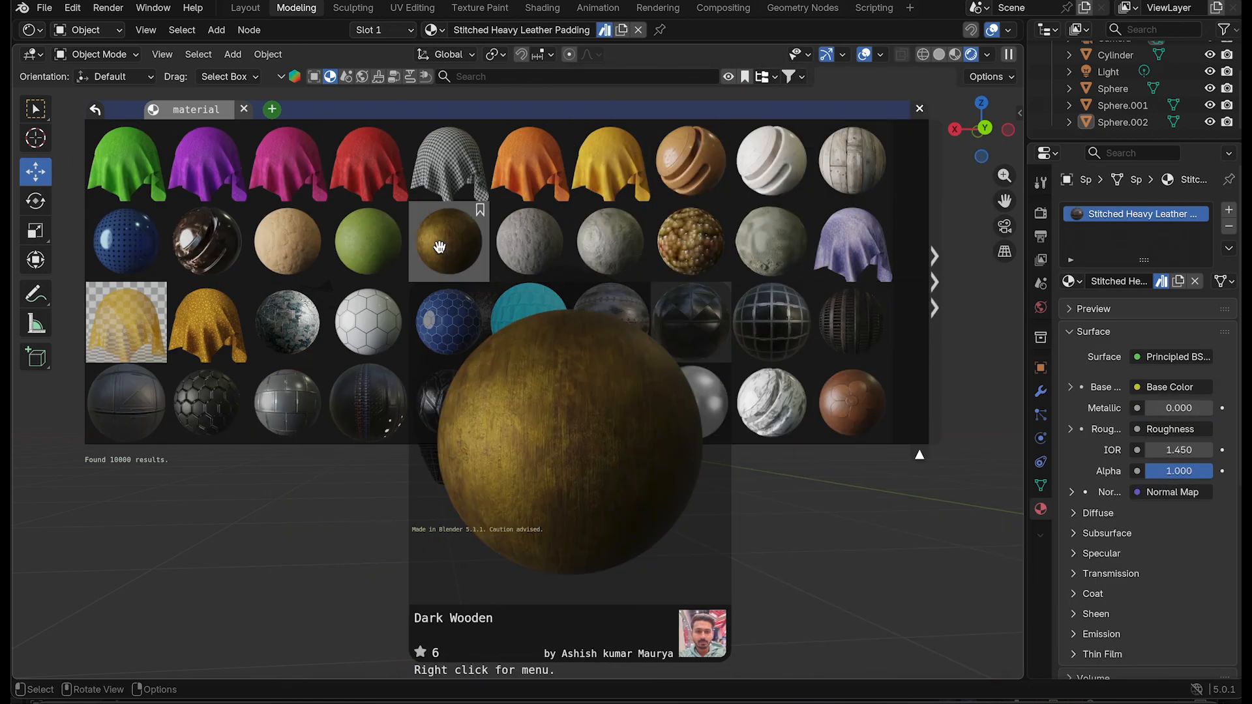
Step: Search the material library for glass, apply the Glass material to the shade and close the library
click(562, 77)
text(glass)
key(Return)
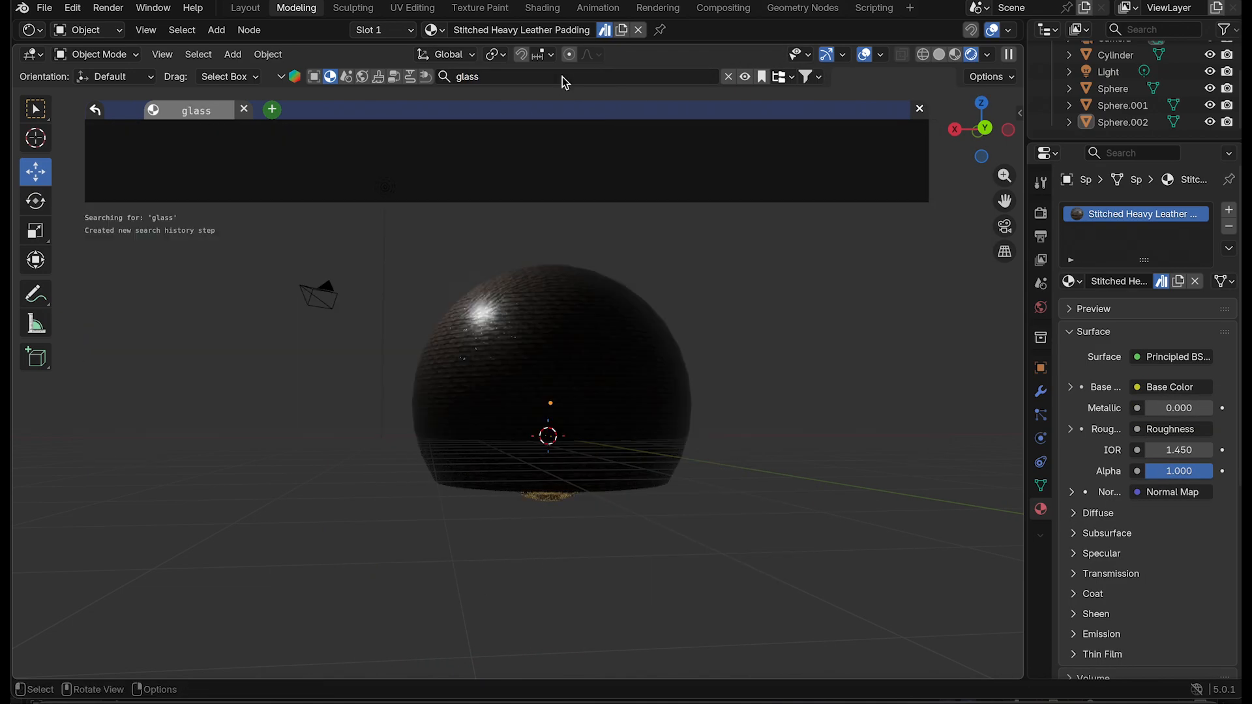
scroll(292, 233, up, 3)
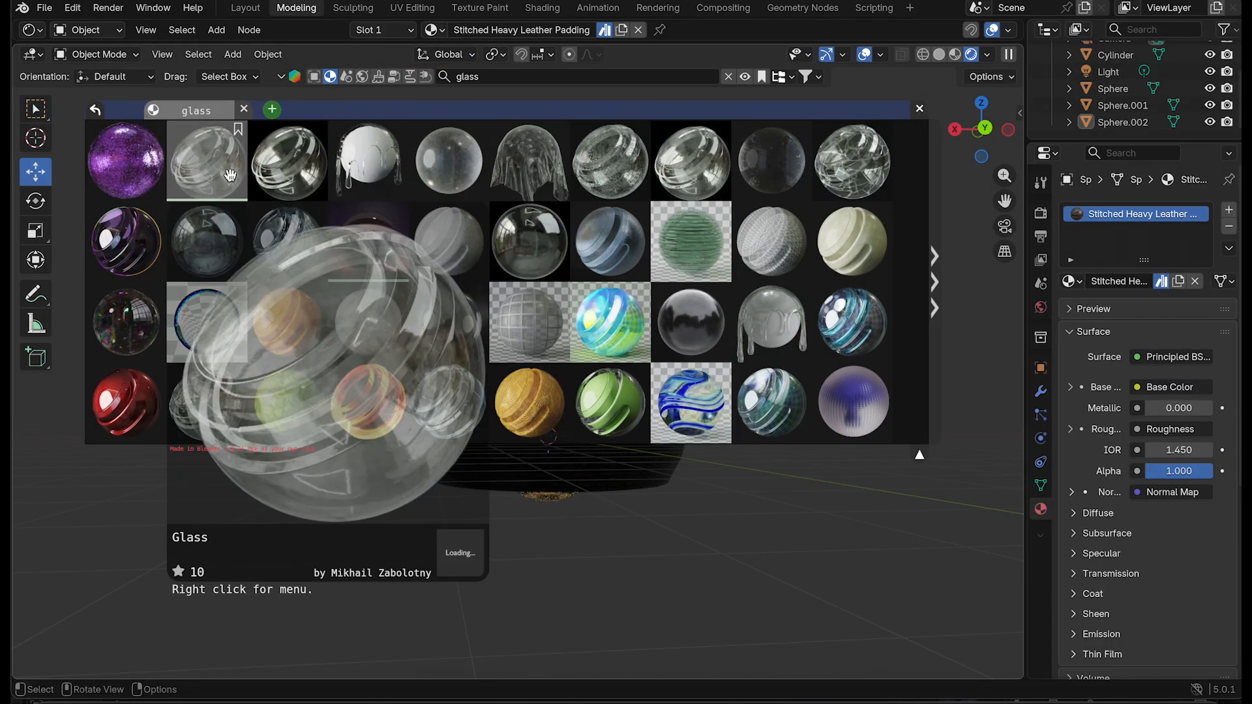
click(207, 160)
click(919, 110)
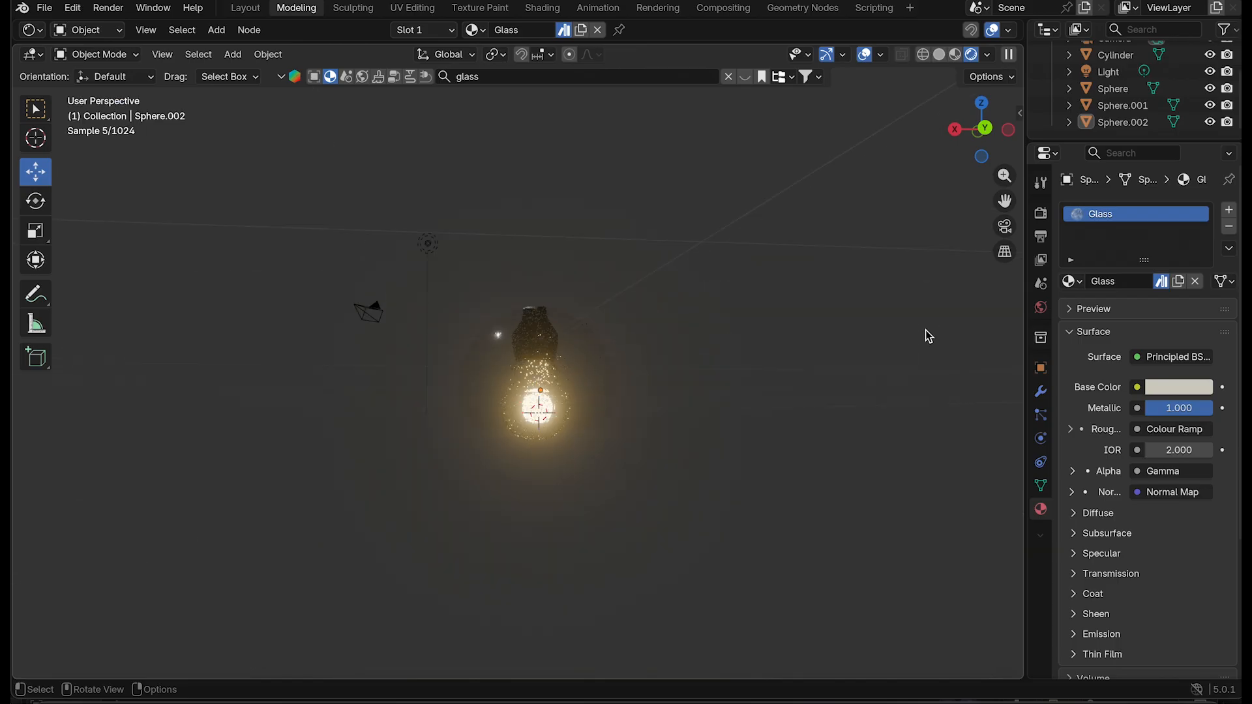
Step: Scale the glass shade around the bulb and switch the viewport to solid shading
mouse_move(982, 137)
mouse_down()
mouse_move(964, 111)
mouse_move(975, 126)
mouse_up()
click(695, 400)
key(s)
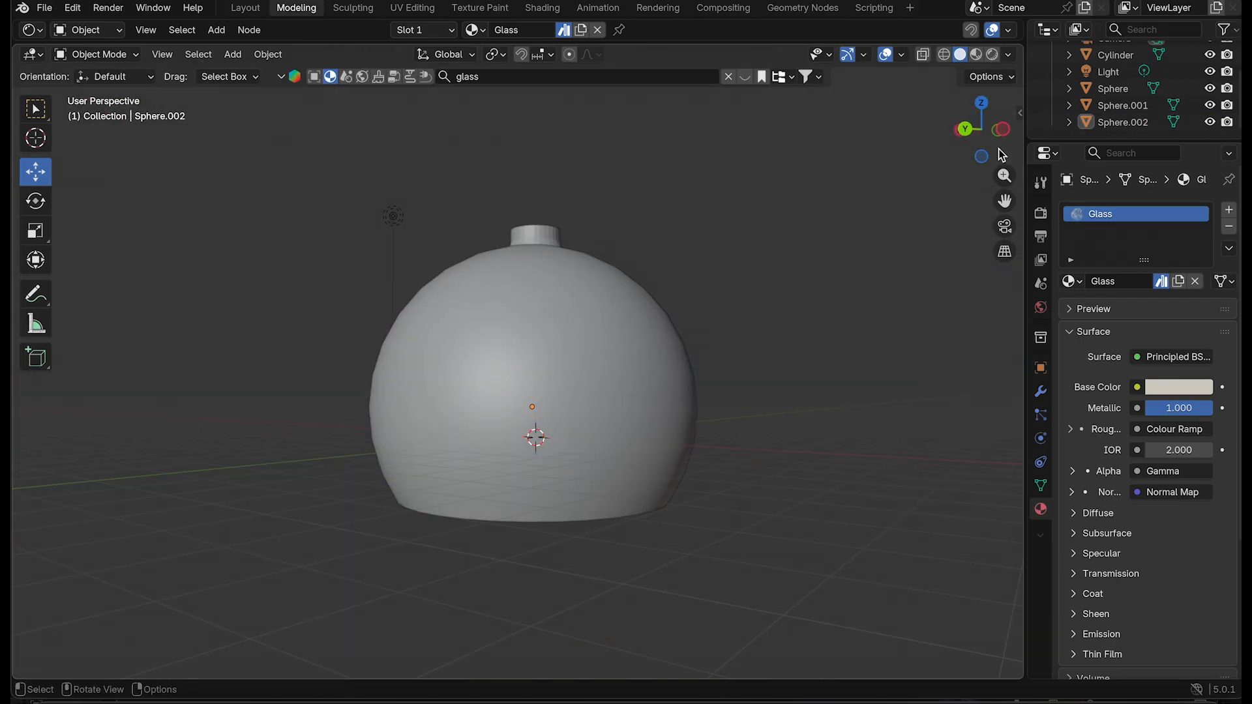
mouse_move(981, 131)
mouse_down()
mouse_move(977, 145)
mouse_move(978, 133)
mouse_up()
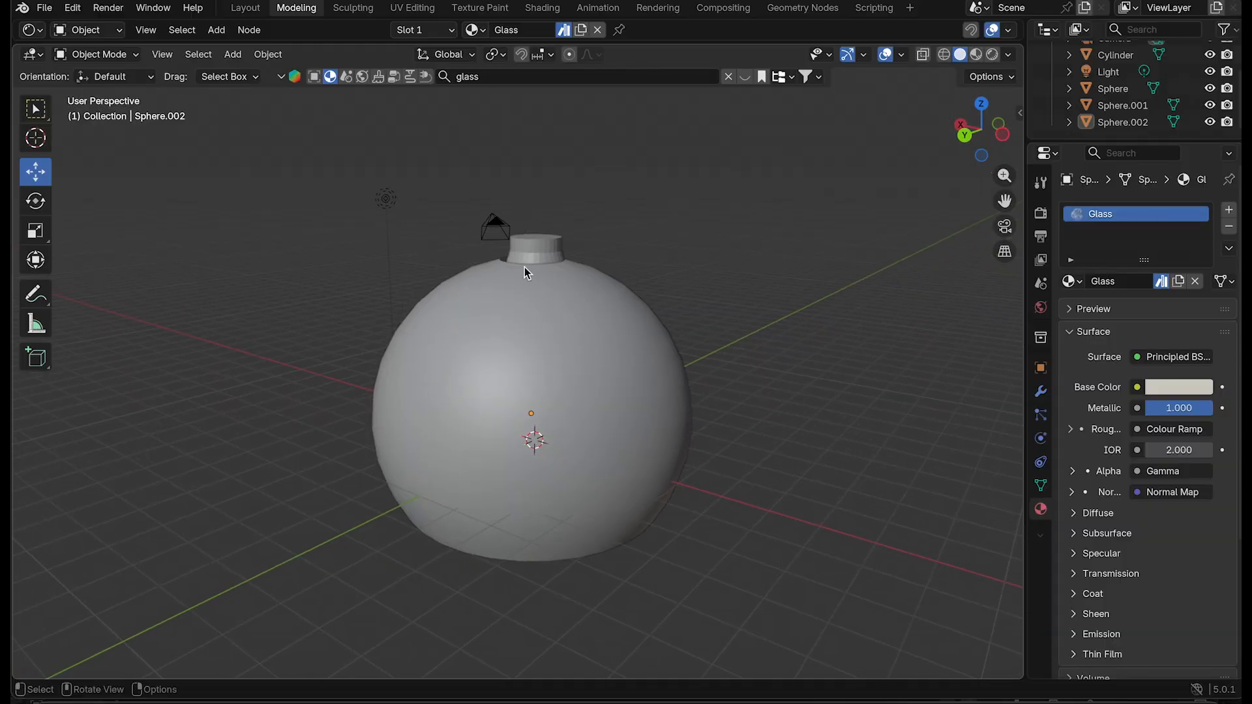
click(515, 291)
click(495, 308)
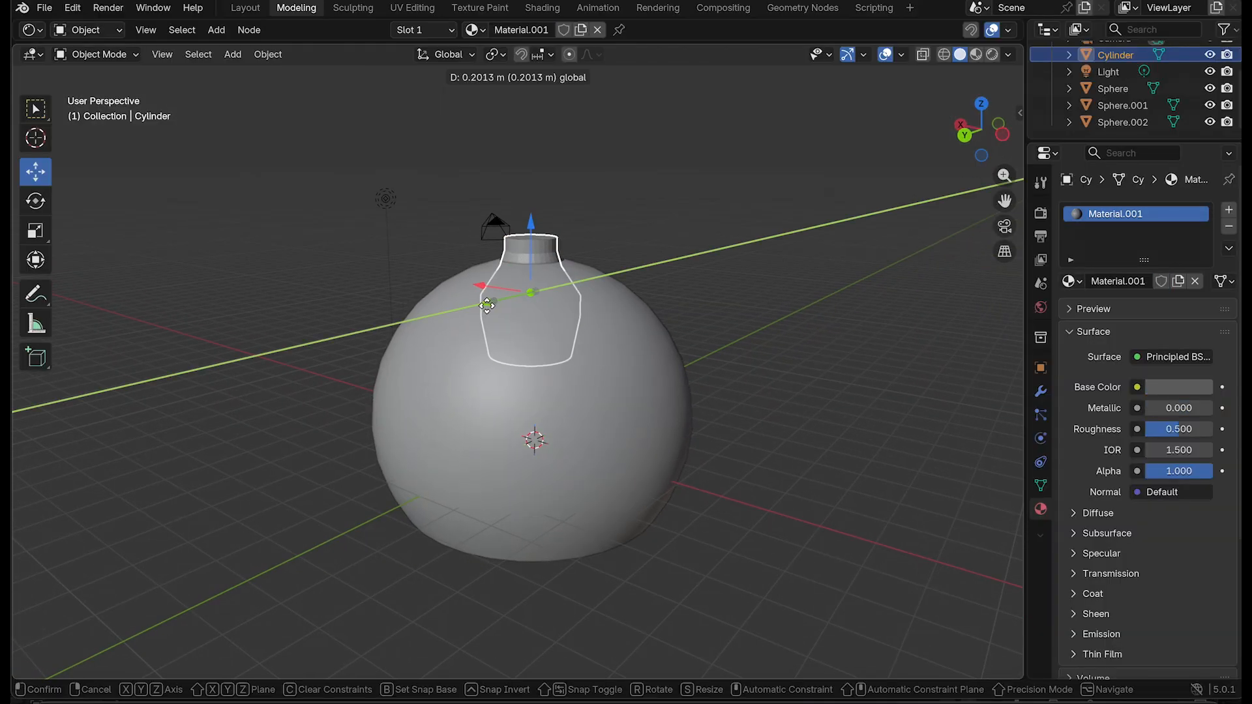
click(875, 335)
click(886, 334)
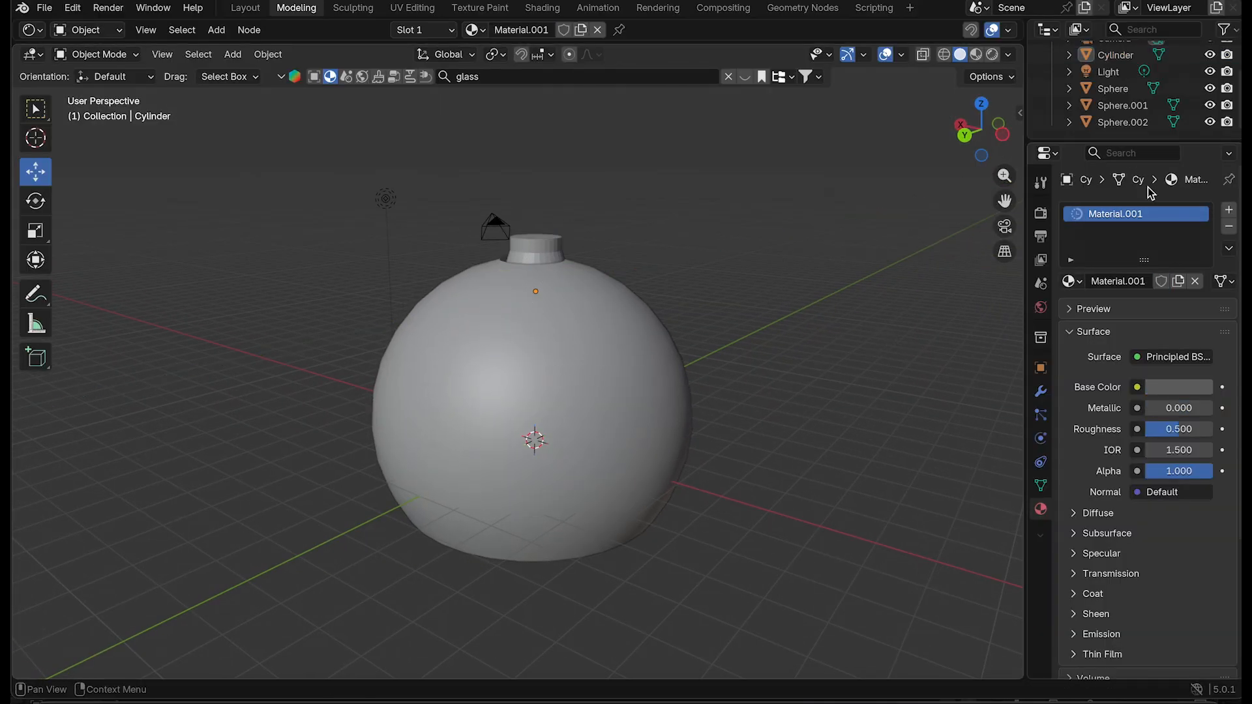
Step: In rendered shading, hide the shade, select the socket cylinder together with the bulb, and show the shade again
click(991, 55)
click(571, 318)
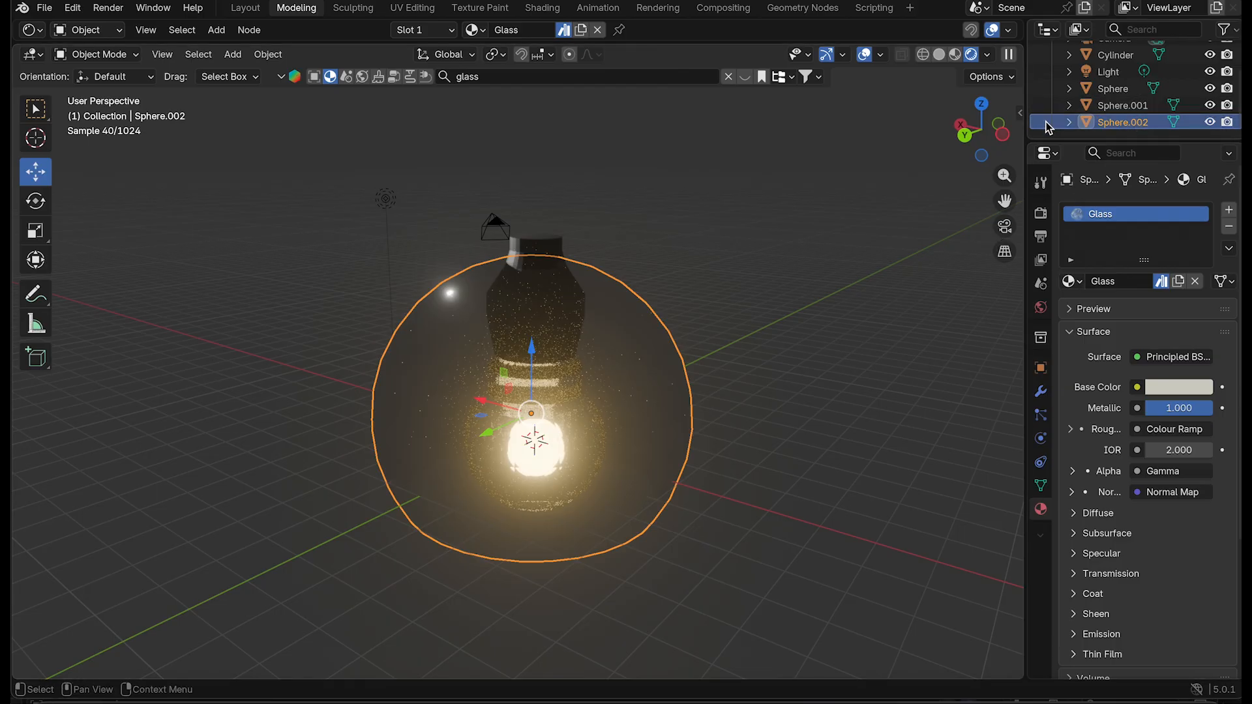
key(h)
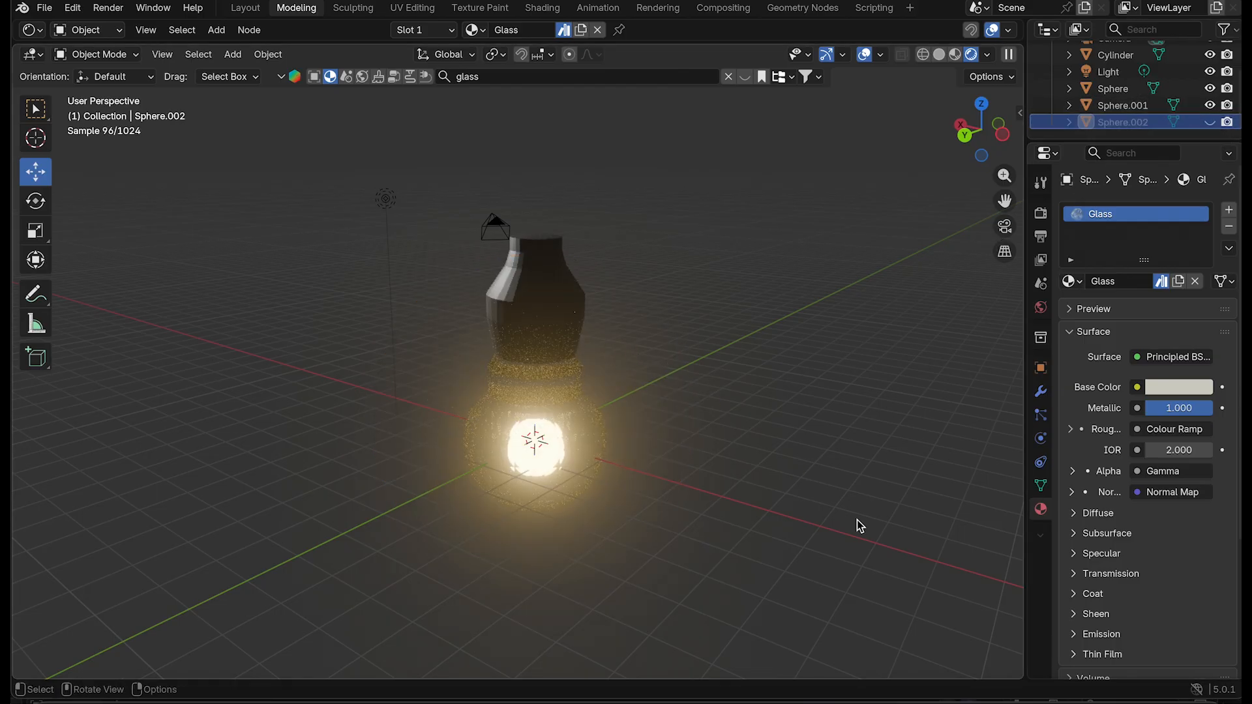
click(555, 281)
click(1209, 122)
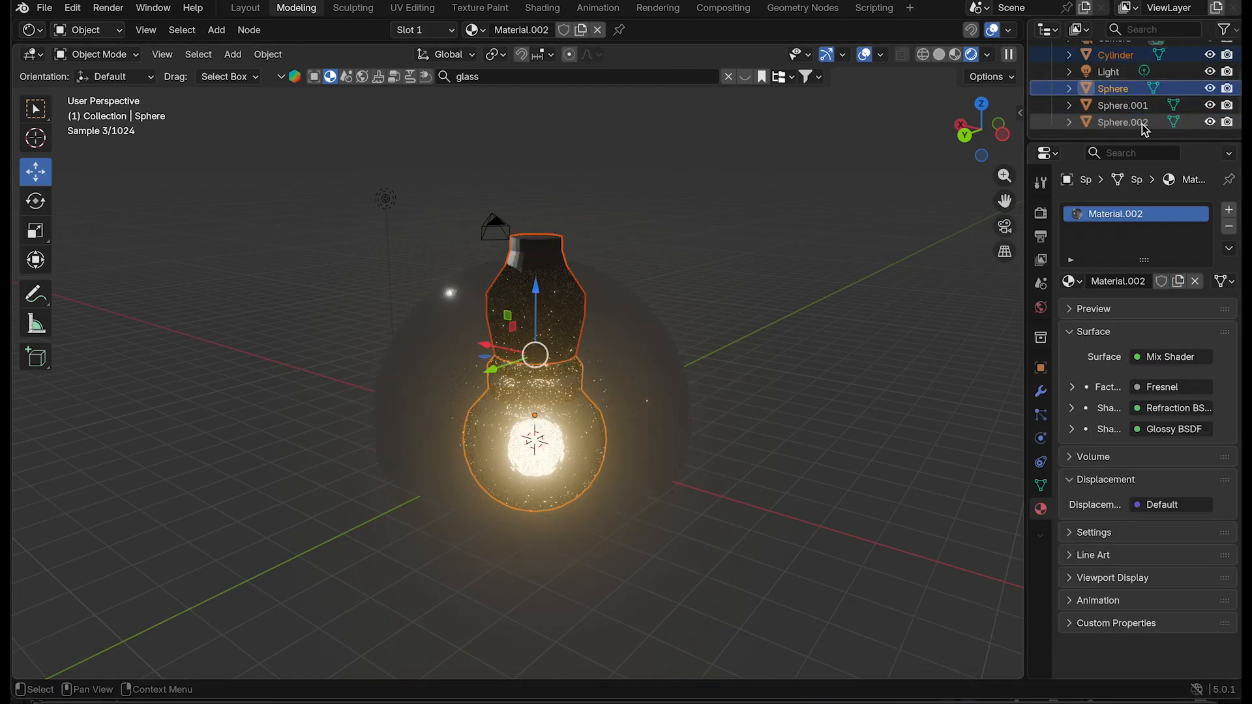
Step: In solid shading, nudge the selected socket and bulb horizontally to centre them in the shade, and raise them along Z
click(939, 54)
drag(981, 130, 790, 261)
drag(501, 434, 492, 449)
drag(476, 354, 476, 353)
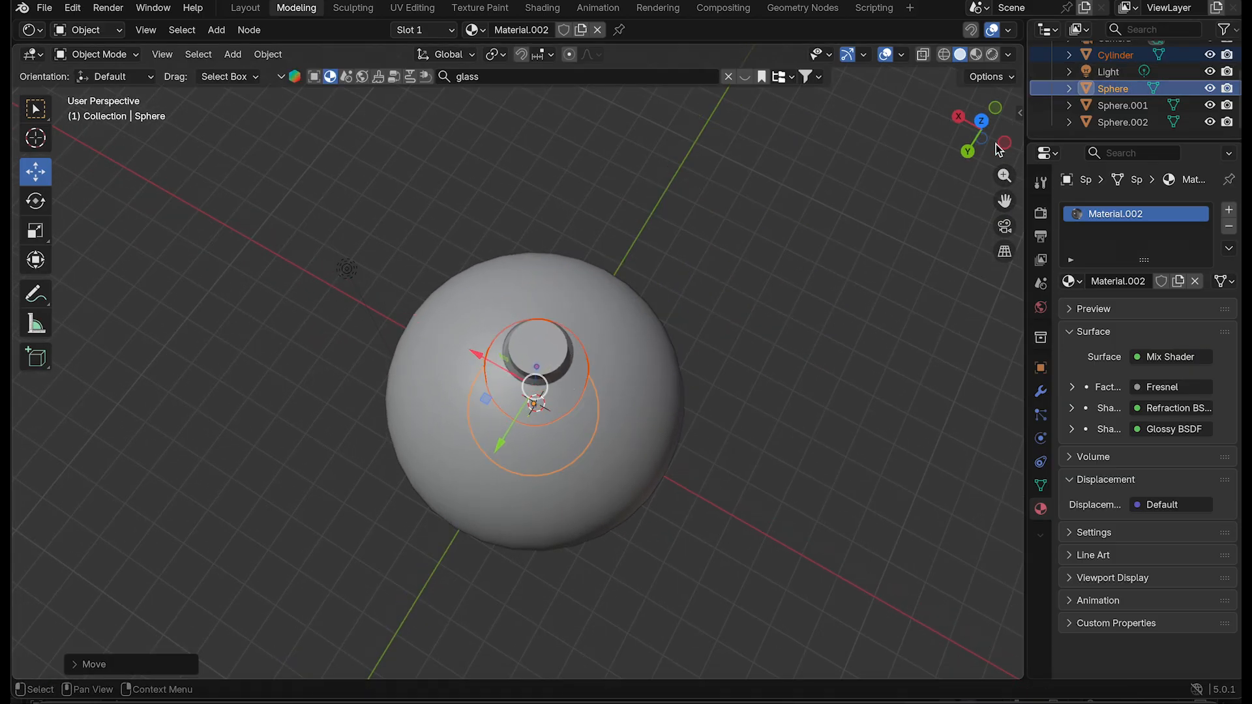
drag(992, 142, 1025, 34)
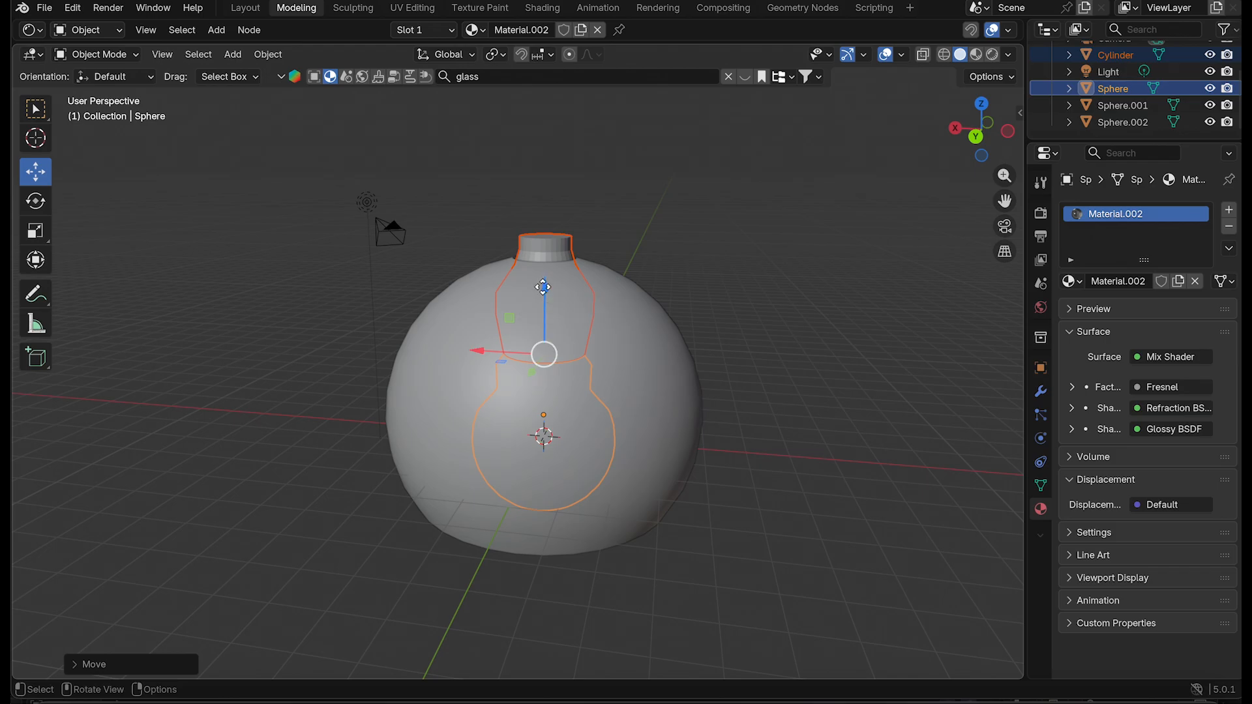
drag(543, 287, 543, 274)
click(908, 338)
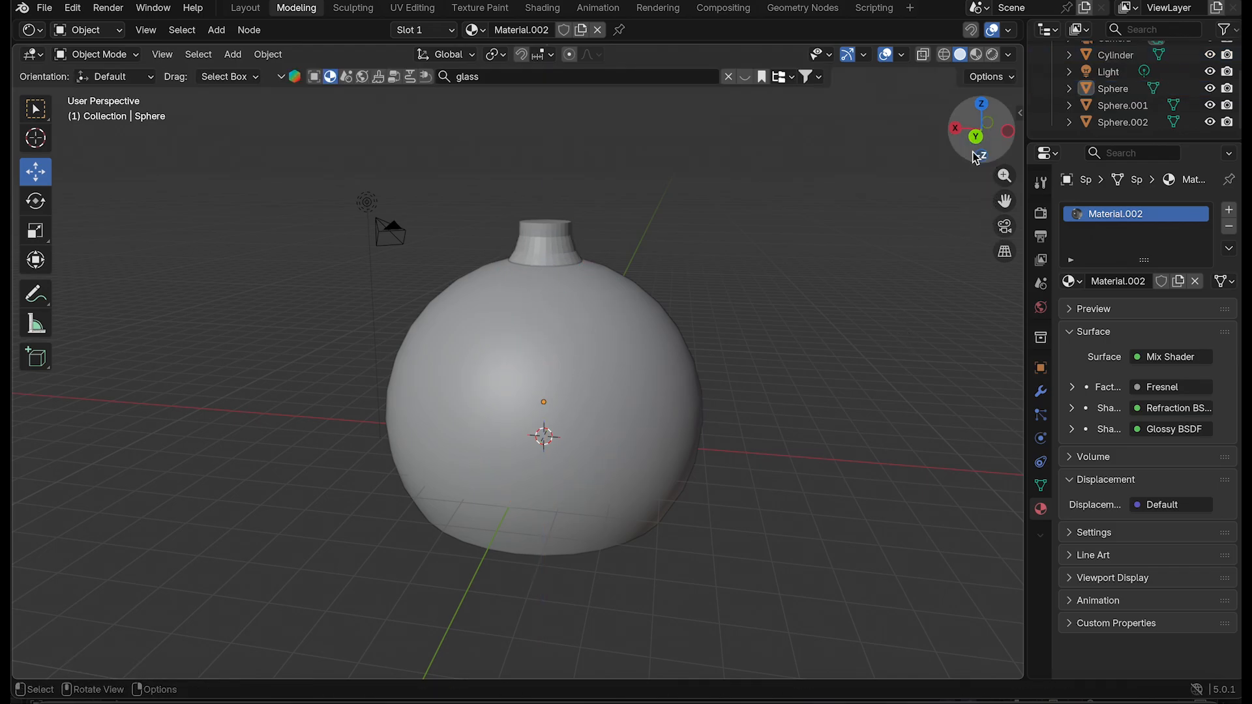
Step: Scale the shade down slightly around the bulb and return to rendered shading
mouse_move(976, 158)
mouse_down()
mouse_move(979, 254)
mouse_move(925, 205)
mouse_move(928, 135)
mouse_move(978, 138)
mouse_move(982, 154)
mouse_up()
click(642, 419)
key(s)
click(723, 457)
click(852, 455)
click(992, 54)
scroll(916, 331, up, 2)
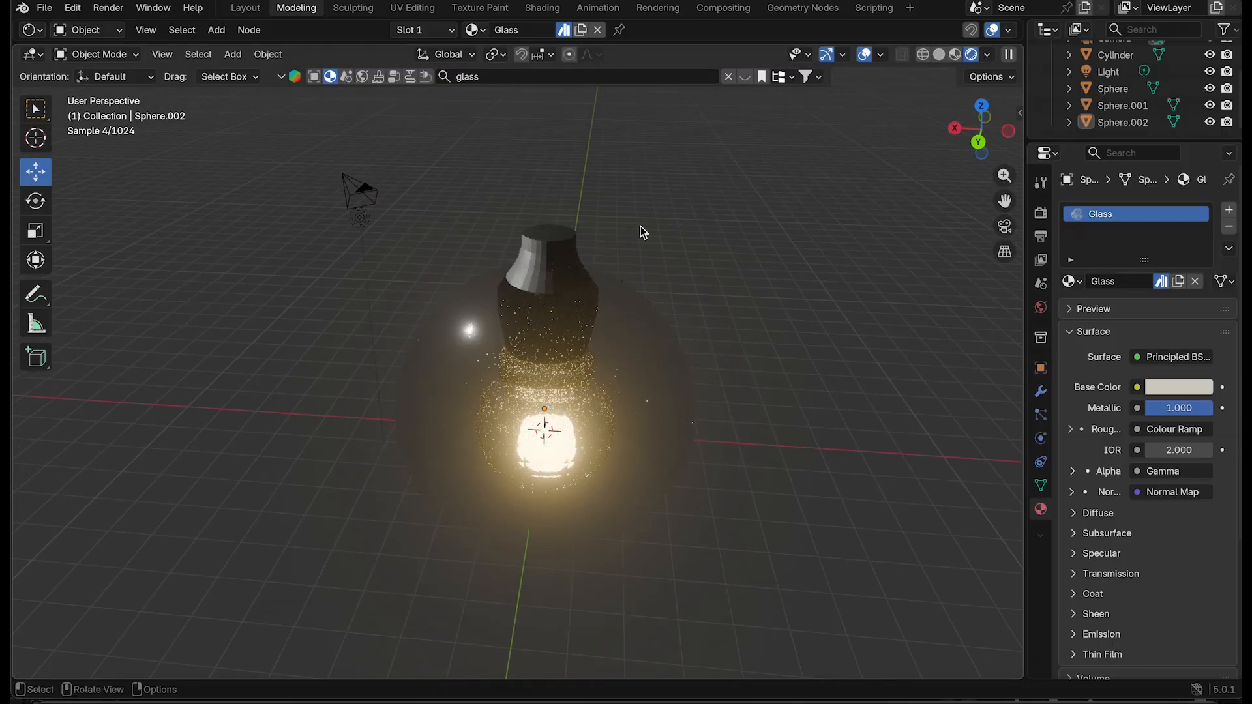
Step: Add a cylinder mesh and move it along the X axis to stand clear of the lamp
key(shift+s)
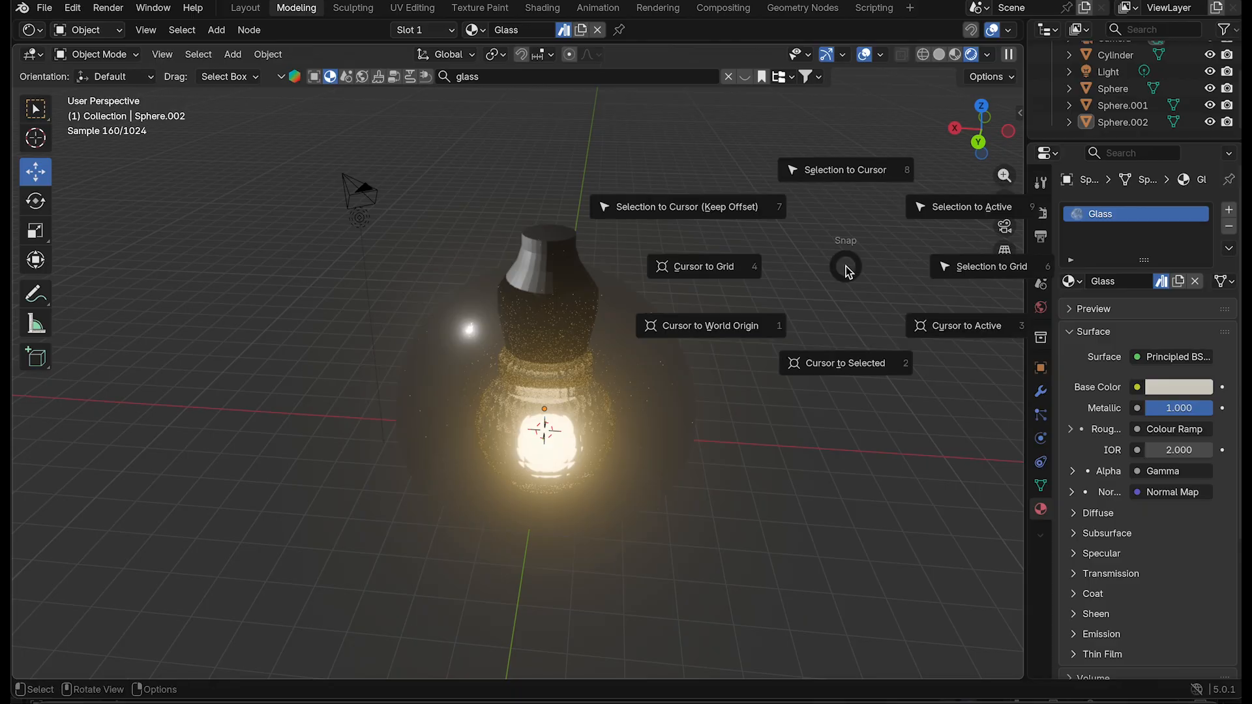
key(shift+a)
mouse_move(801, 361)
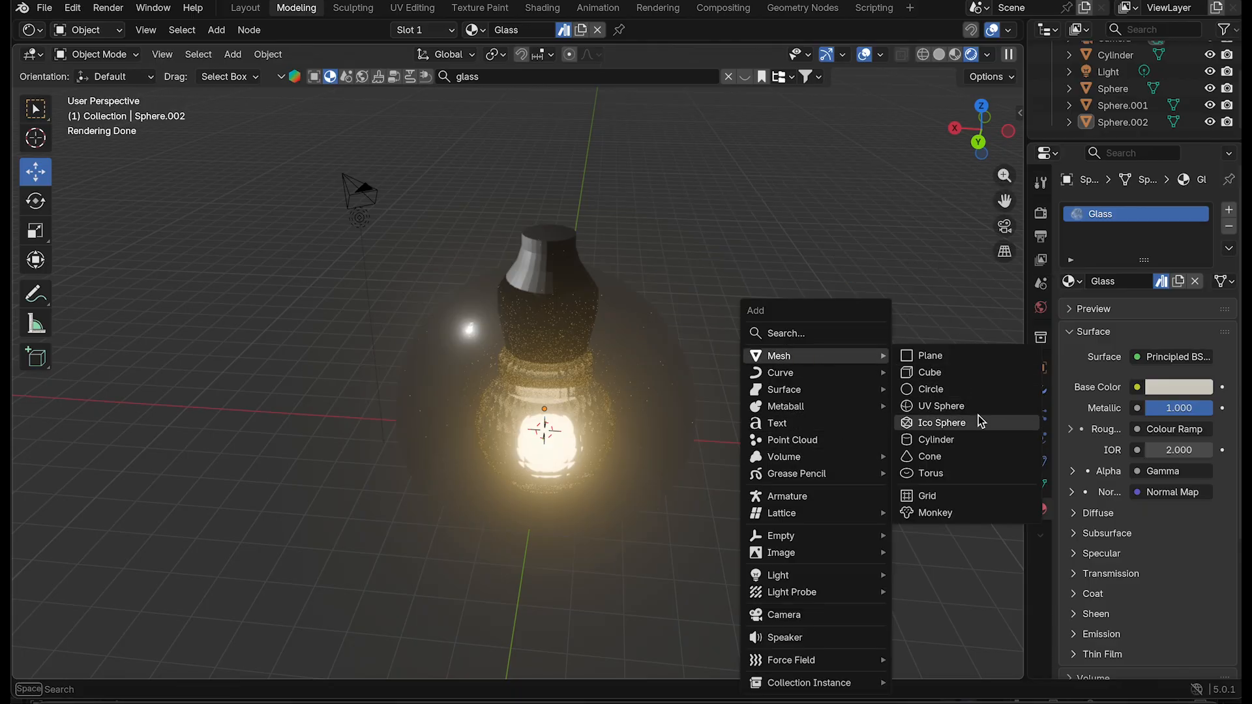
click(977, 439)
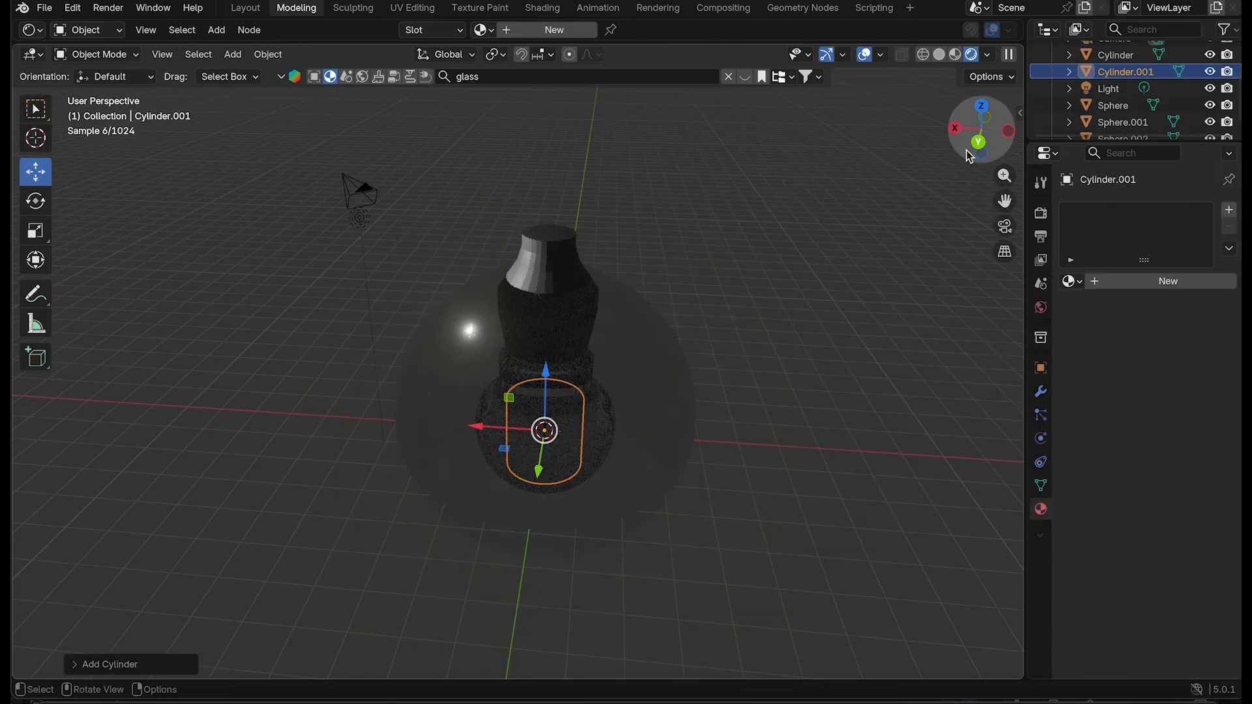
drag(979, 140, 979, 119)
drag(480, 433, 799, 446)
Step: Scale the new cylinder down and stretch it along Z into a long thin rod
drag(981, 138, 978, 122)
key(s)
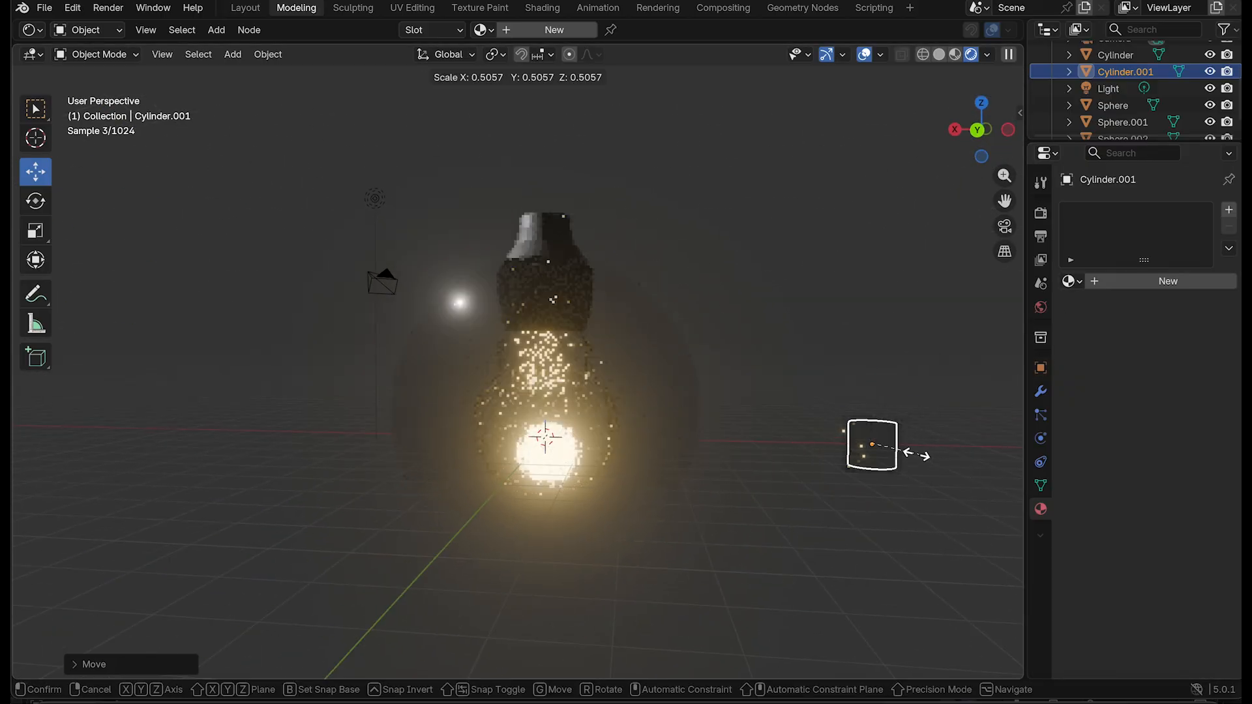
click(906, 451)
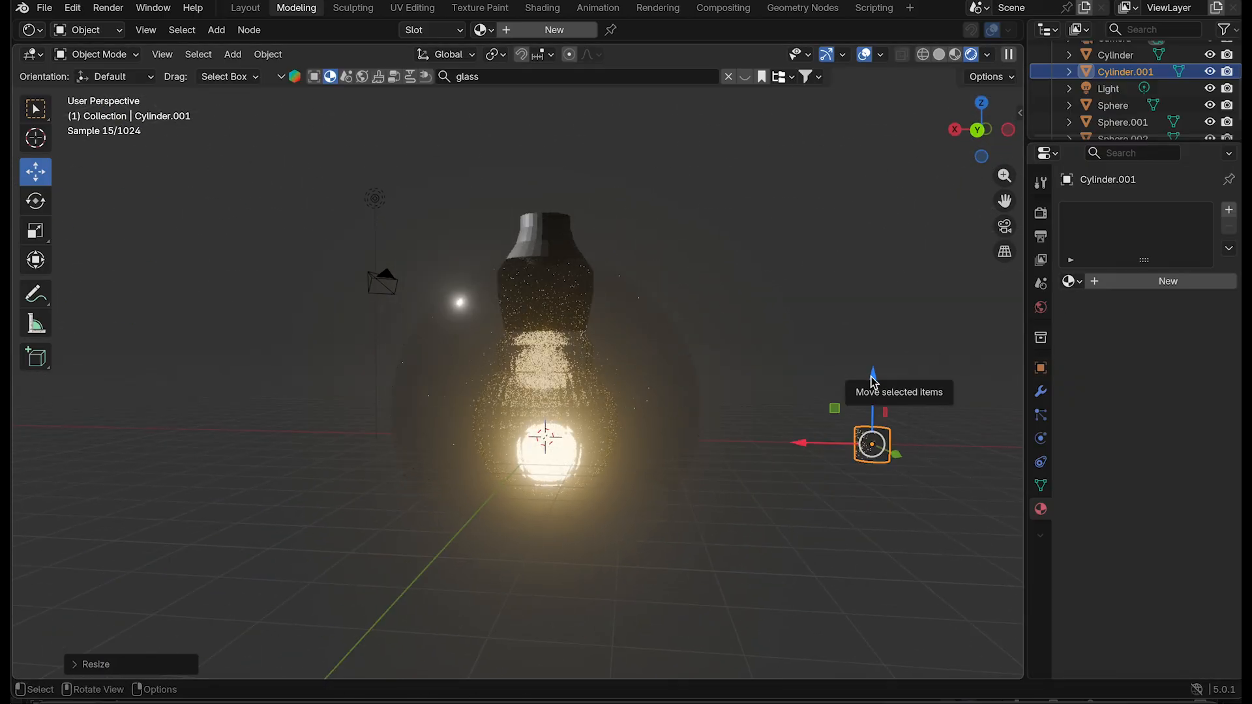
drag(873, 381, 873, 291)
drag(871, 567, 874, 522)
key(s)
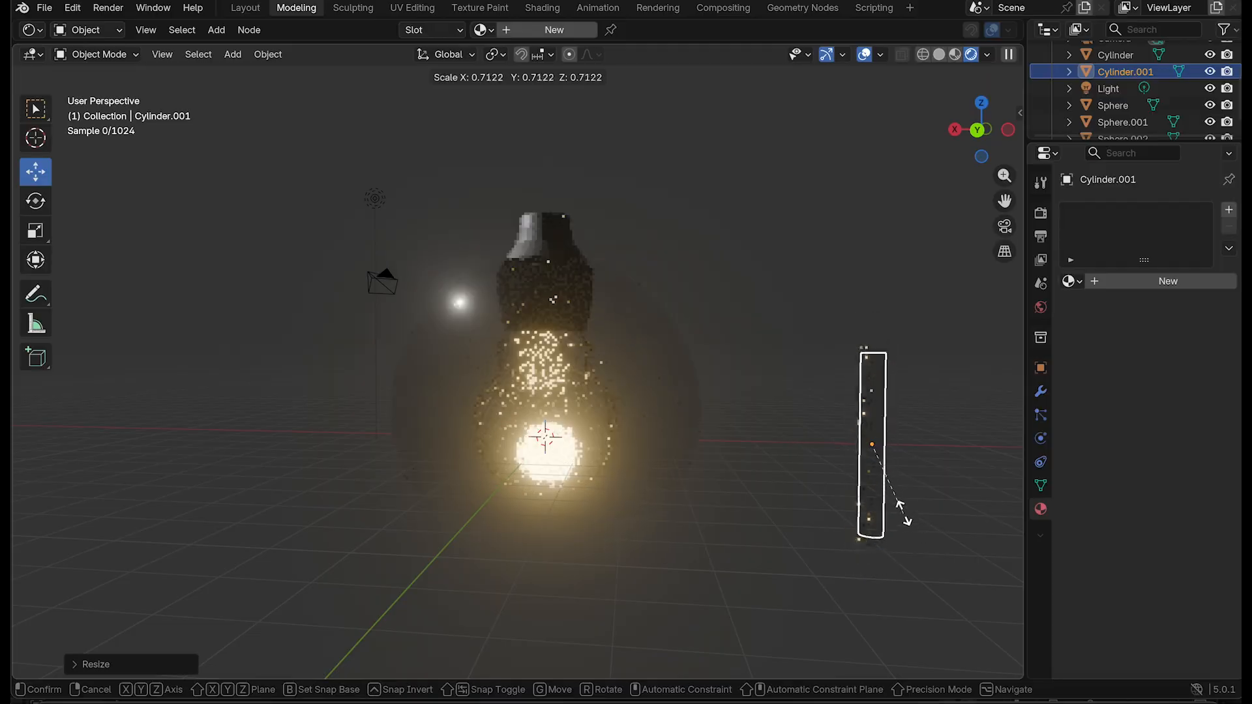
click(899, 488)
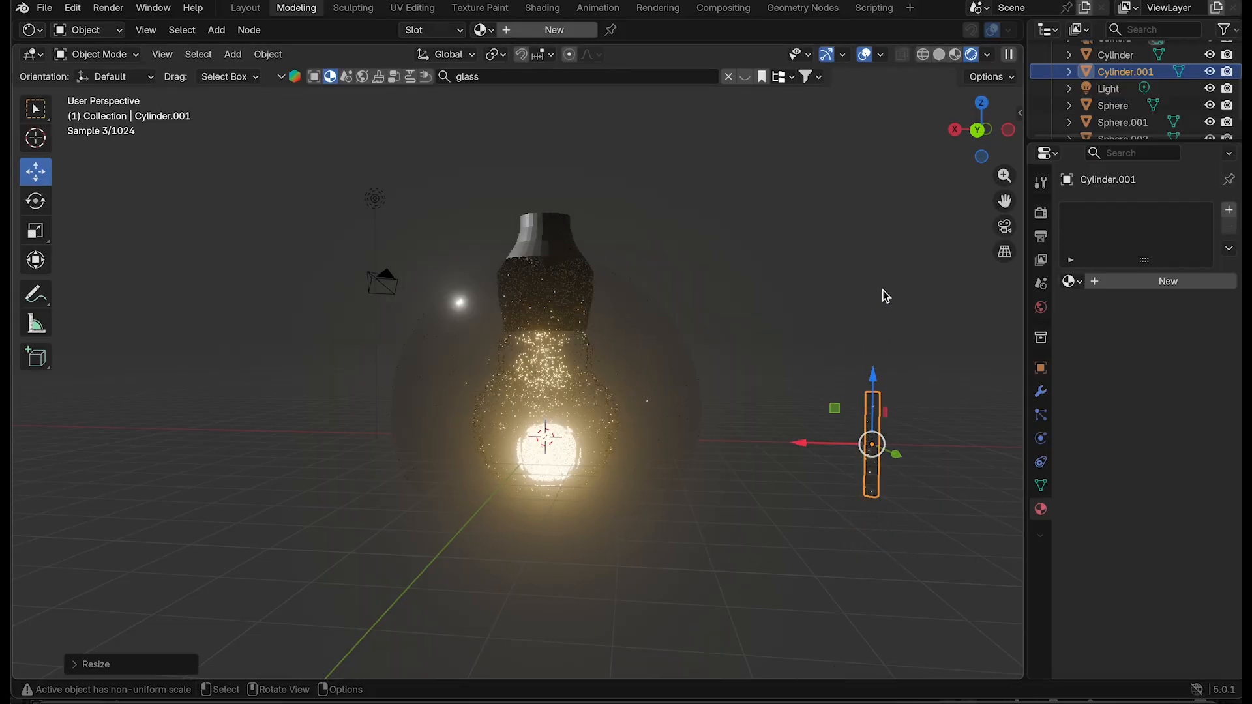
drag(874, 386, 886, 128)
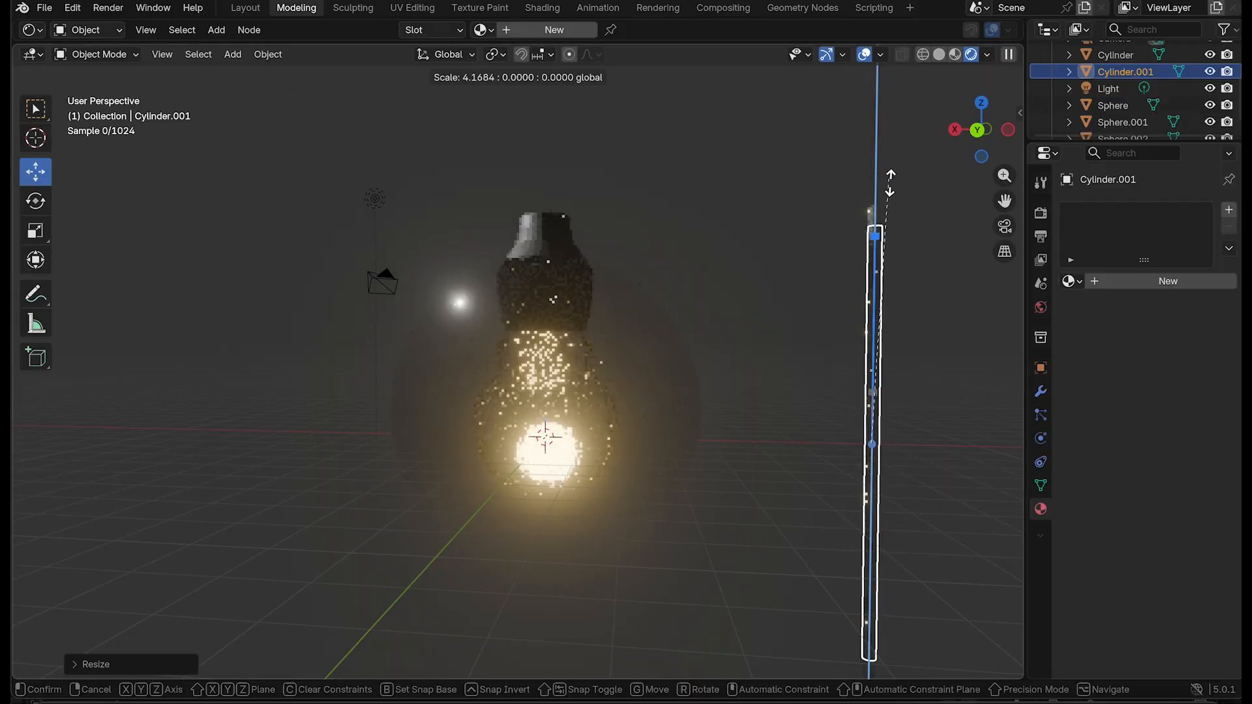
drag(889, 182, 890, 186)
Step: Move the rod back along X over the lamp and raise it along Z so it rises from the socket's top
drag(796, 443, 469, 434)
drag(545, 363, 616, 632)
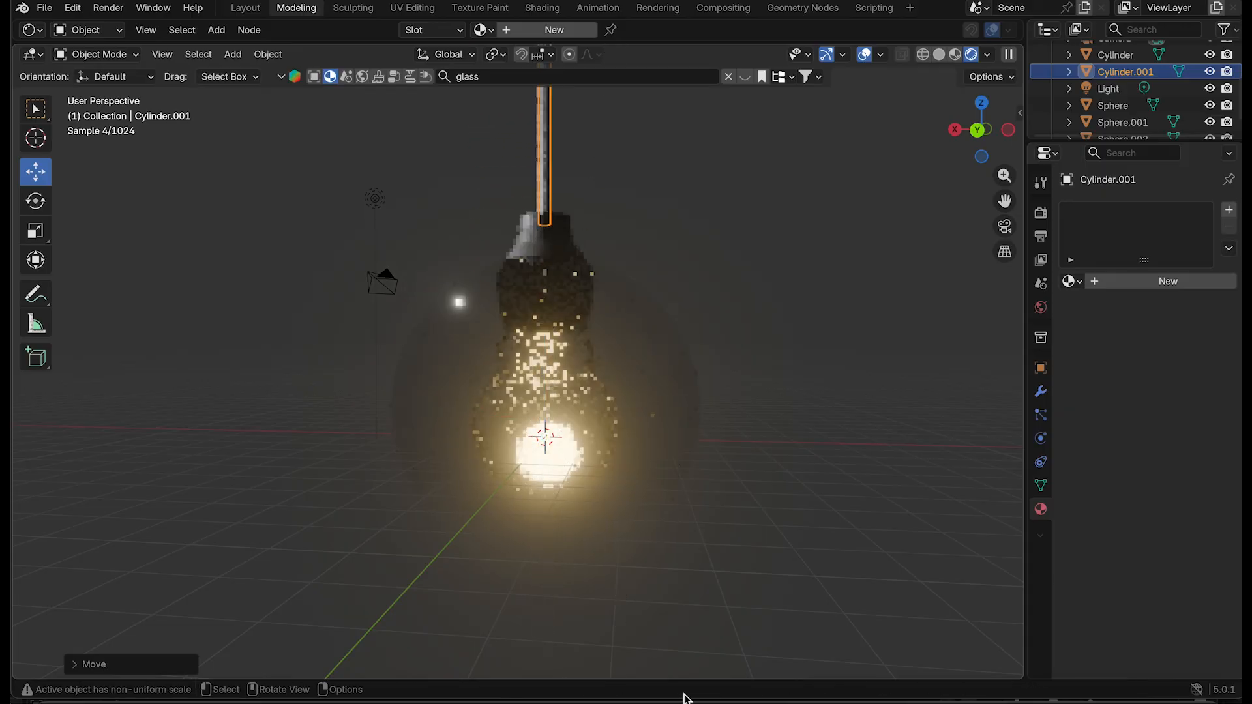
click(915, 410)
Step: In solid shading, shift the rod along the Y axis onto the centre of the socket's top face
drag(966, 113, 860, 240)
click(939, 54)
click(522, 258)
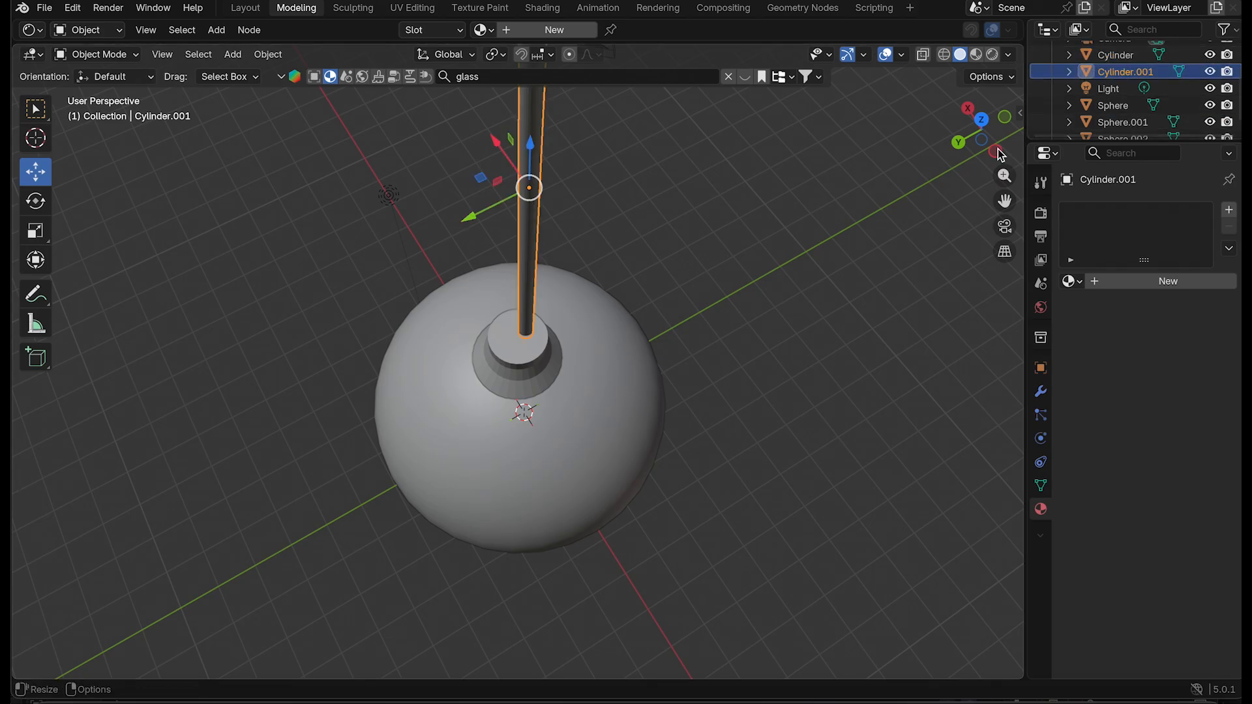
mouse_move(998, 152)
mouse_down()
mouse_move(933, 163)
mouse_move(949, 159)
mouse_up()
drag(443, 246, 419, 244)
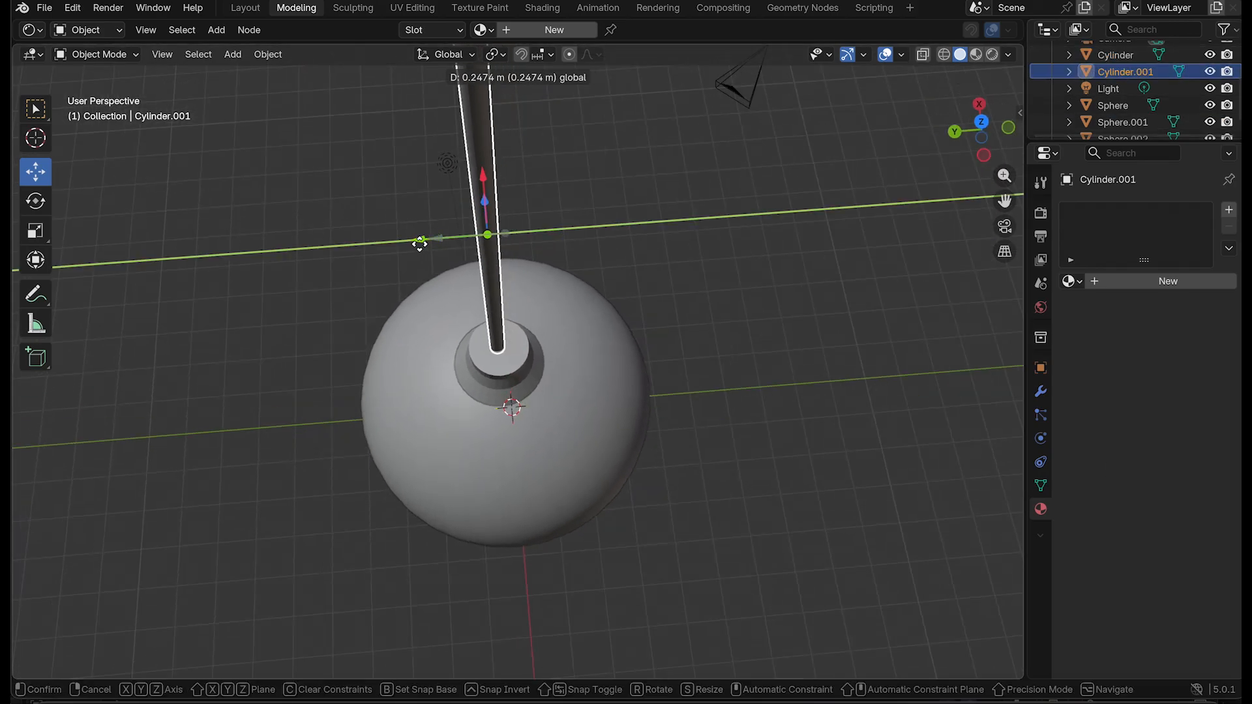
click(884, 271)
Step: Check the hanging rod's alignment from several sides and fine-tune its position on the socket along the Y axis
drag(986, 163, 591, 212)
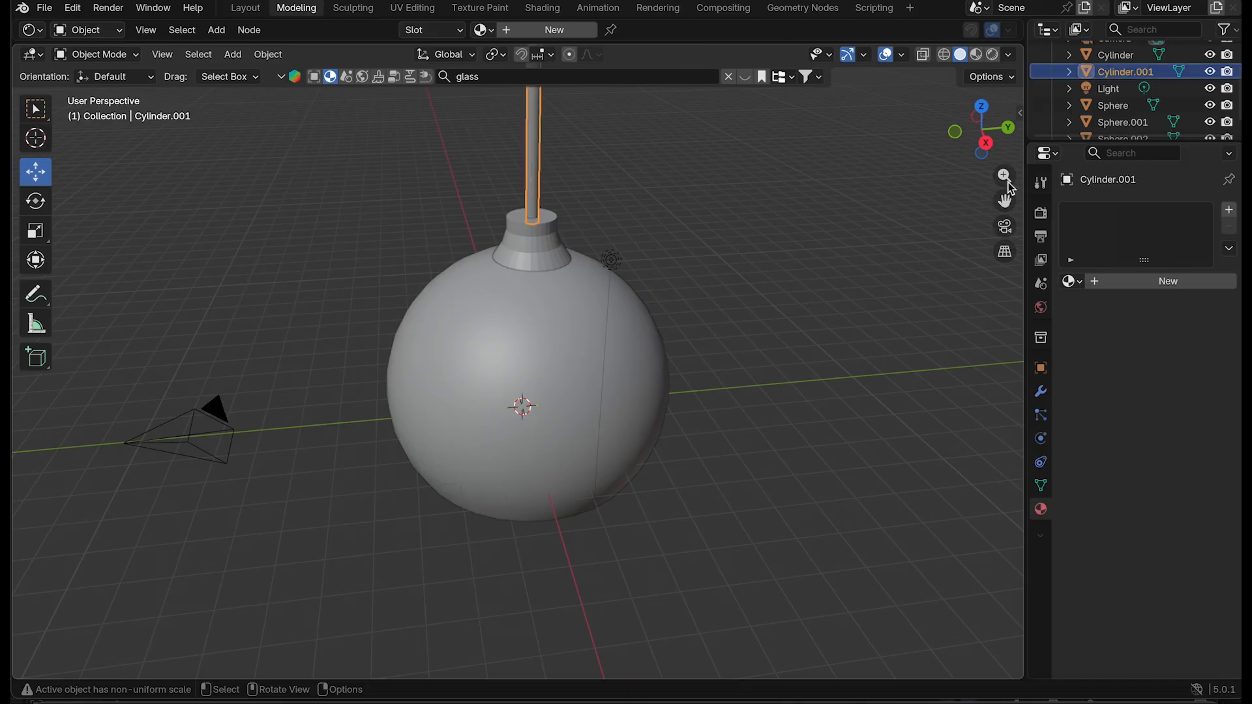
drag(989, 159, 989, 78)
scroll(924, 257, down, 4)
click(925, 257)
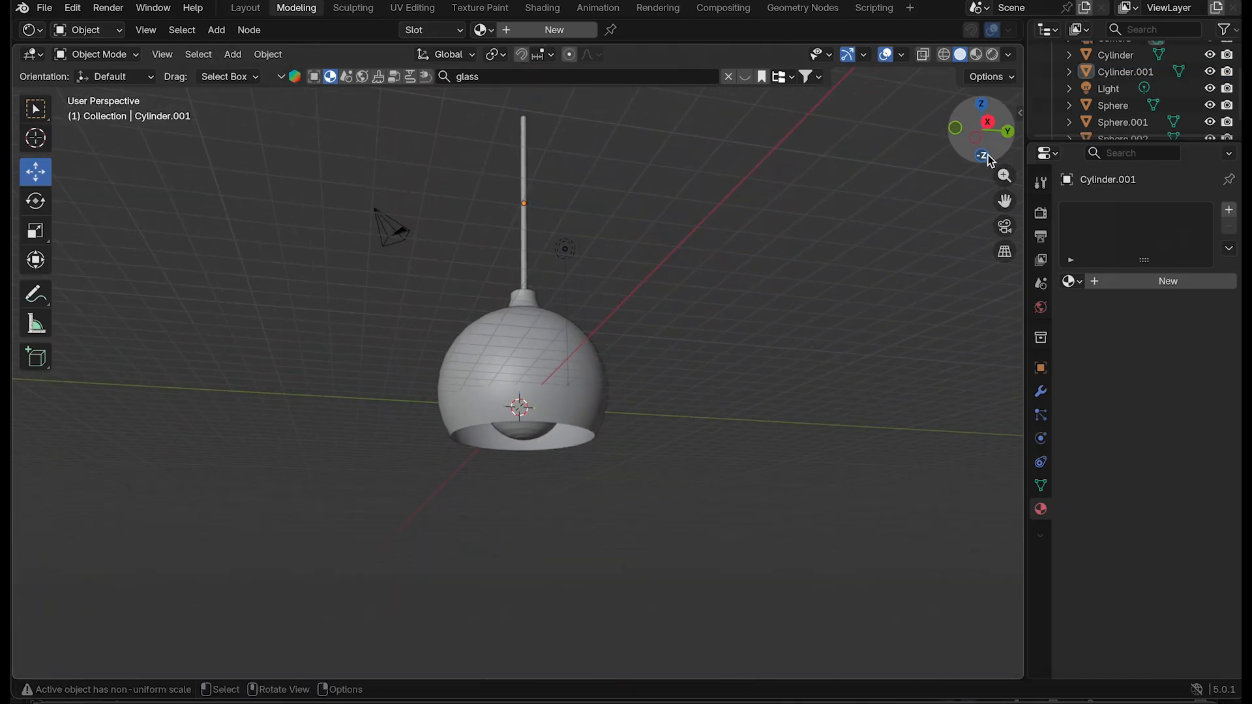
drag(990, 161, 890, 311)
drag(1005, 201, 997, 350)
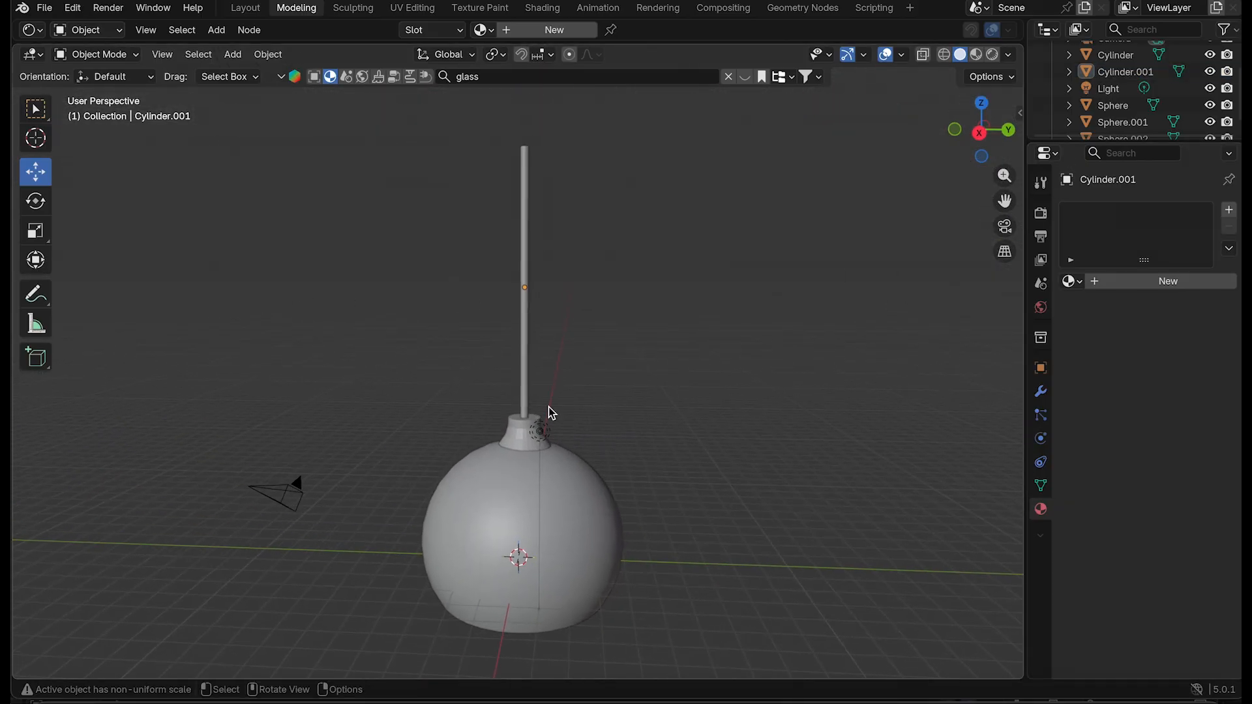
drag(988, 140, 539, 474)
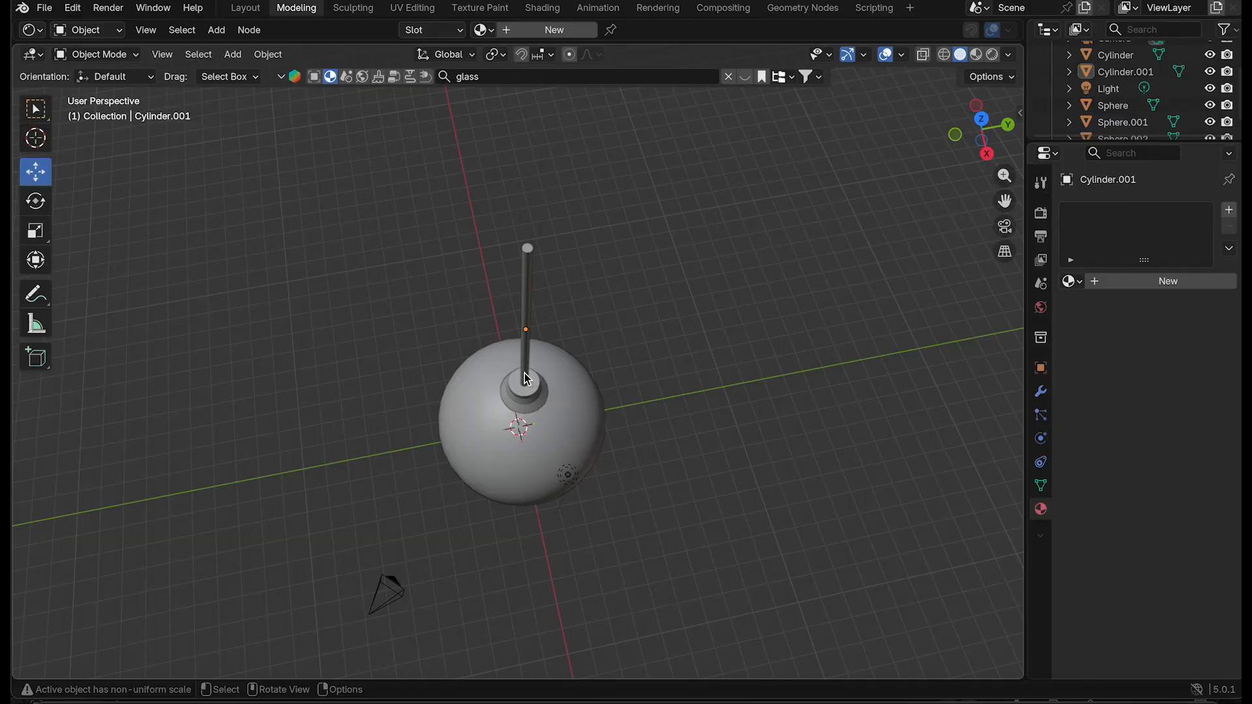
drag(595, 322, 589, 316)
click(725, 375)
drag(992, 135, 962, 28)
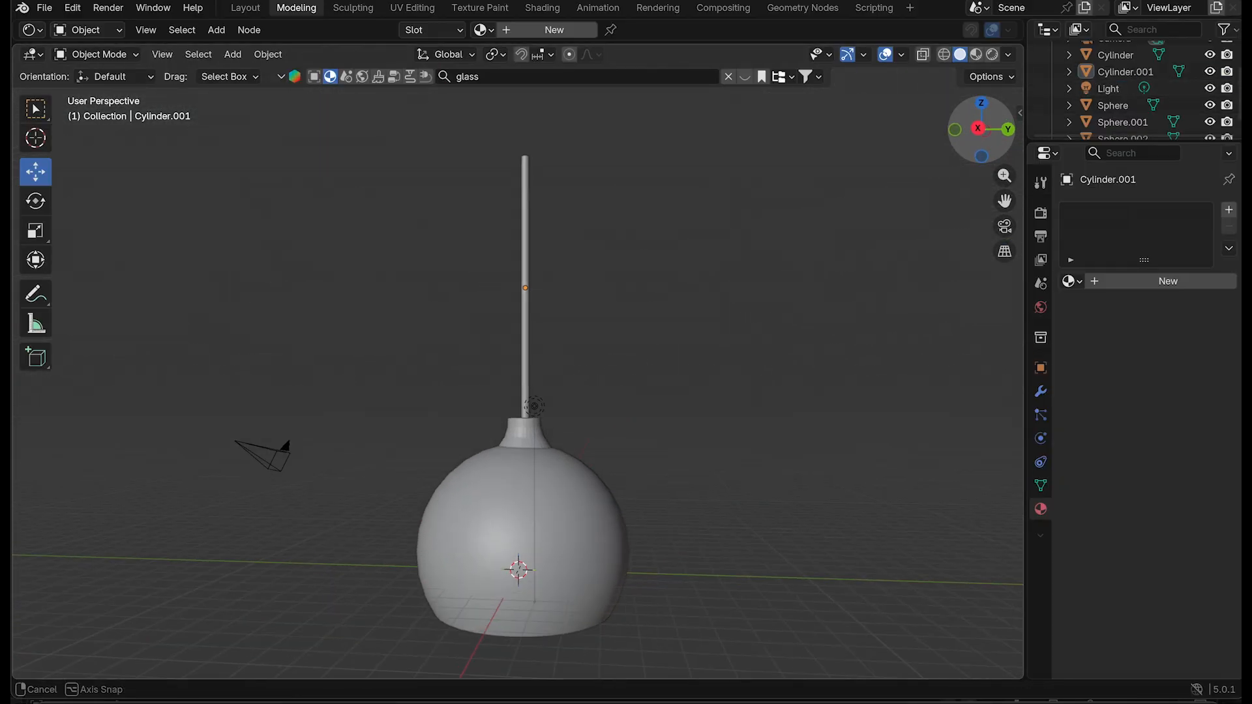